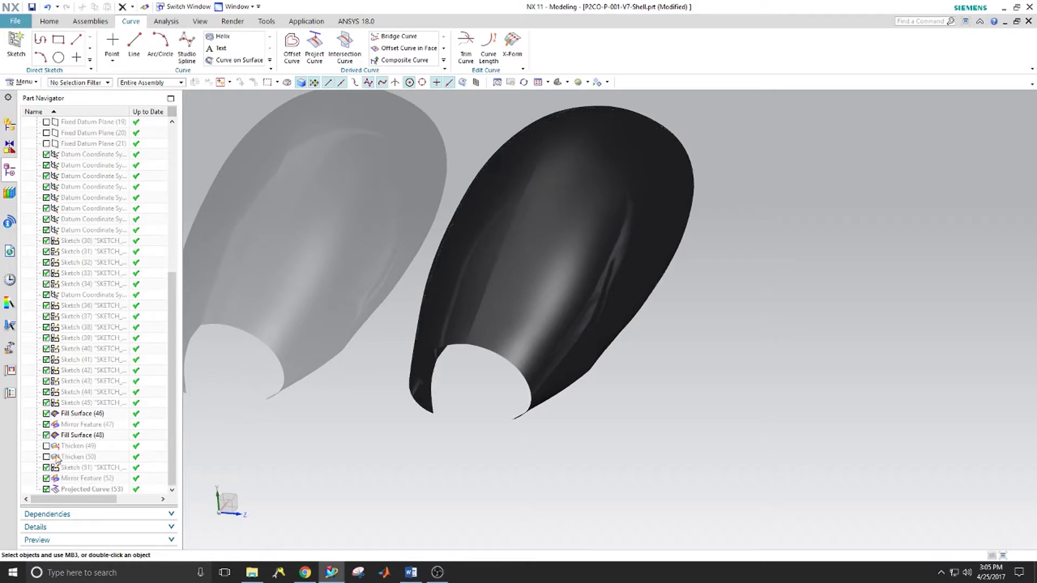
{"action": "left_click", "coordinate": [46, 457]}
{"action": "left_click", "coordinate": [47, 446]}
{"action": "left_click", "coordinate": [45, 446]}
{"action": "left_click", "coordinate": [46, 457]}
Start a bridge curve across the gap in the narrow end's rim, using the two rim edges as start and end objects
{"action": "left_click", "coordinate": [378, 36]}
{"action": "scroll", "coordinate": [443, 418], "scroll_direction": "down", "scroll_amount": 5}
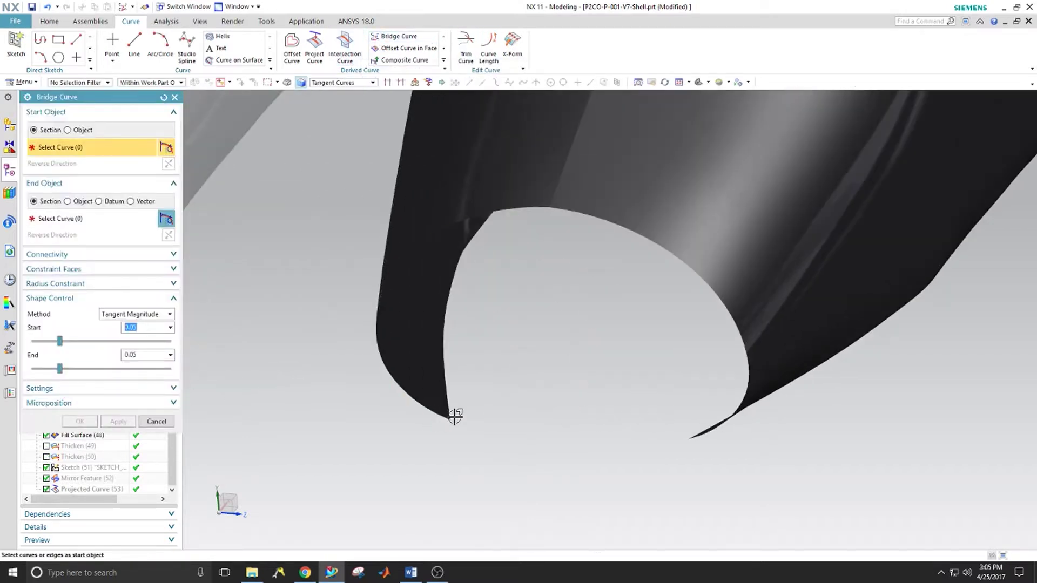
{"action": "left_click", "coordinate": [396, 423]}
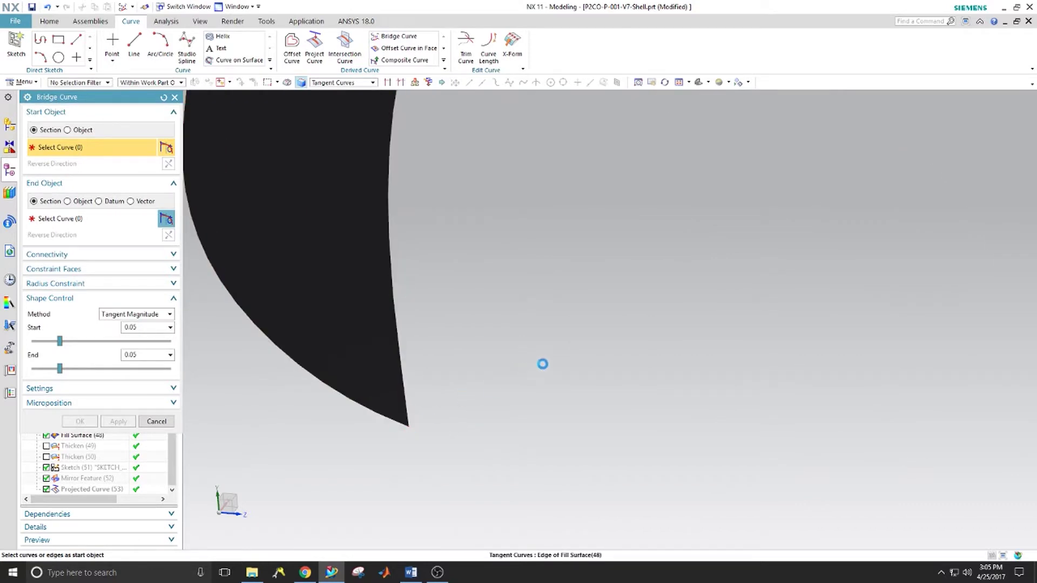
{"action": "middle_click_drag", "start_coordinate": [580, 273], "coordinate": [650, 281]}
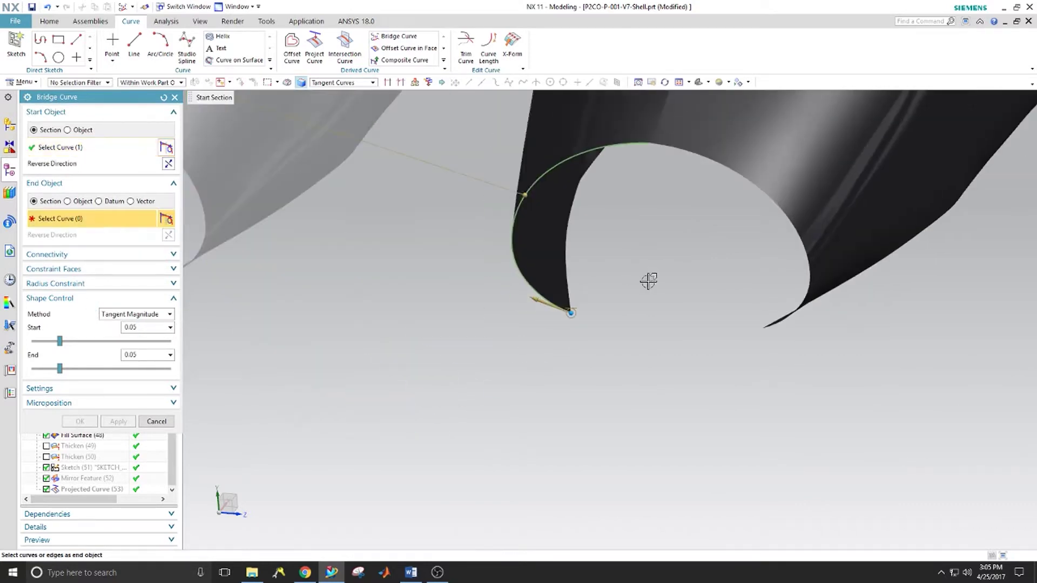
{"action": "left_click", "coordinate": [796, 302]}
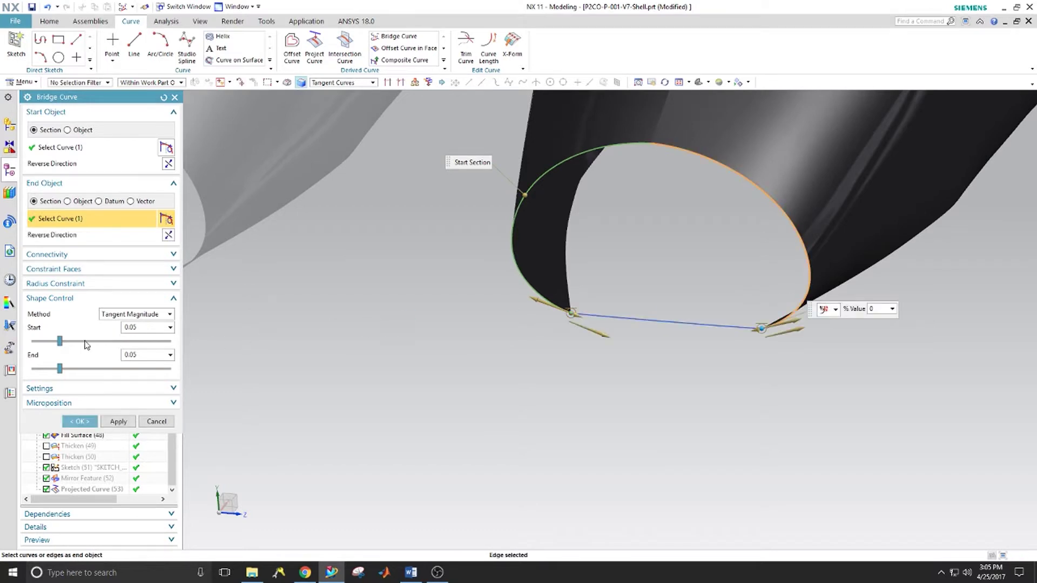
Try tangent magnitudes of 0.25 at the start and 50 at the end of the bridge curve
{"action": "left_click_drag", "start_coordinate": [60, 346], "coordinate": [205, 352]}
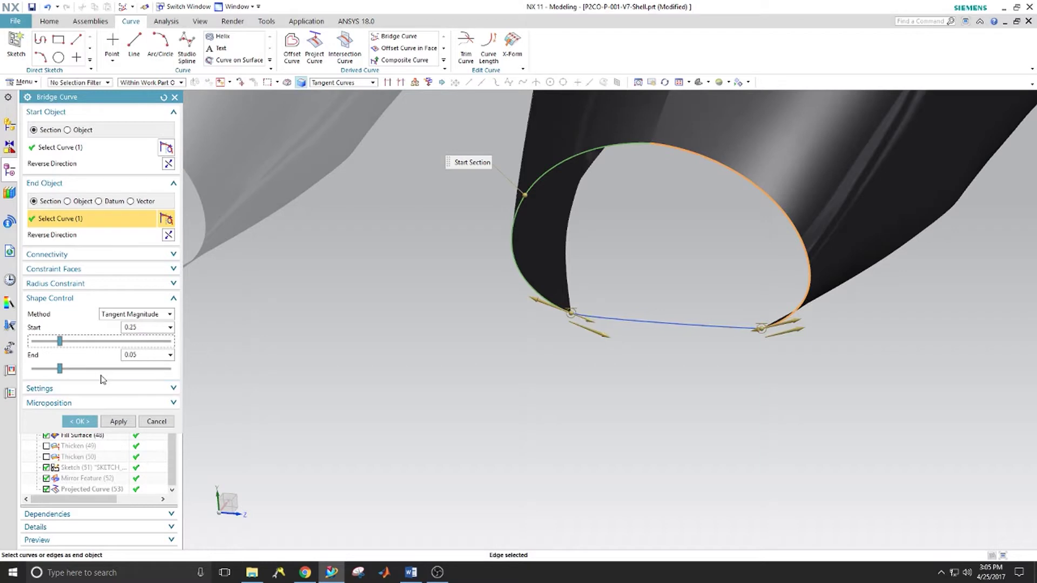
{"action": "left_click_drag", "start_coordinate": [60, 372], "coordinate": [178, 377]}
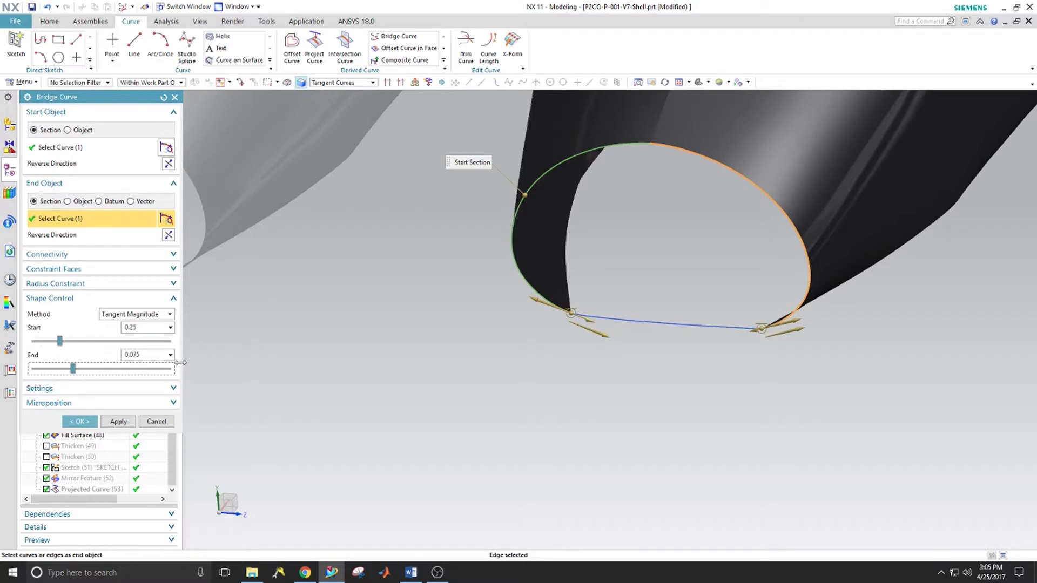
{"action": "left_click", "coordinate": [170, 355]}
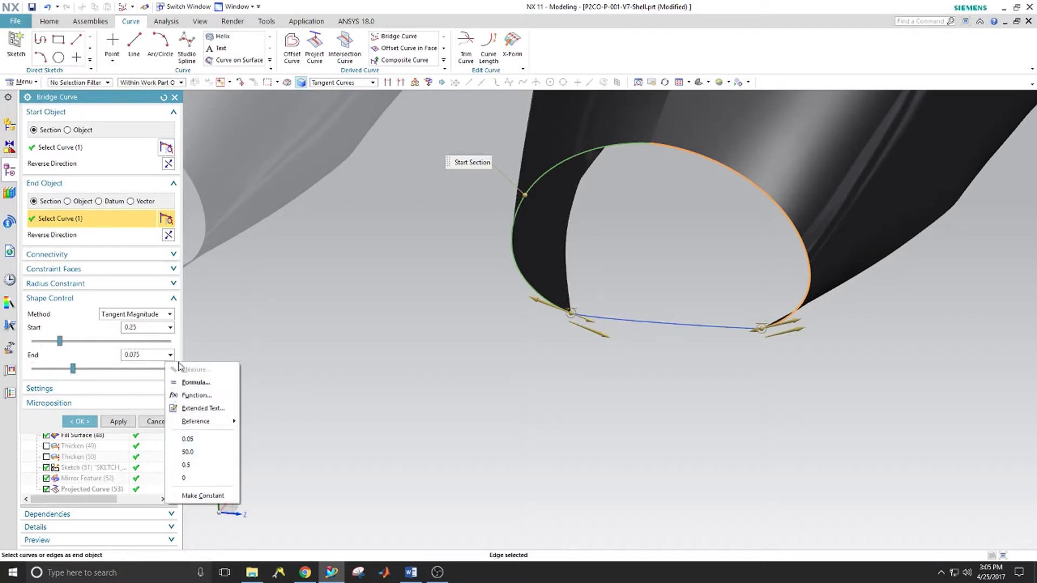
{"action": "left_click", "coordinate": [189, 452]}
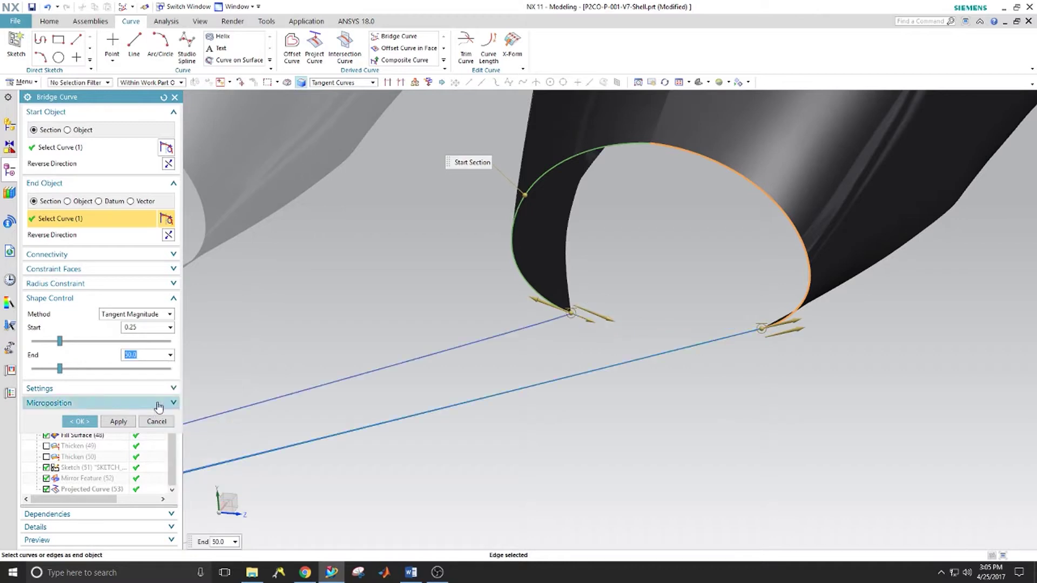
Try a tangent magnitude of 1 at both the start and the end of the bridge curve
{"action": "left_click", "coordinate": [171, 355]}
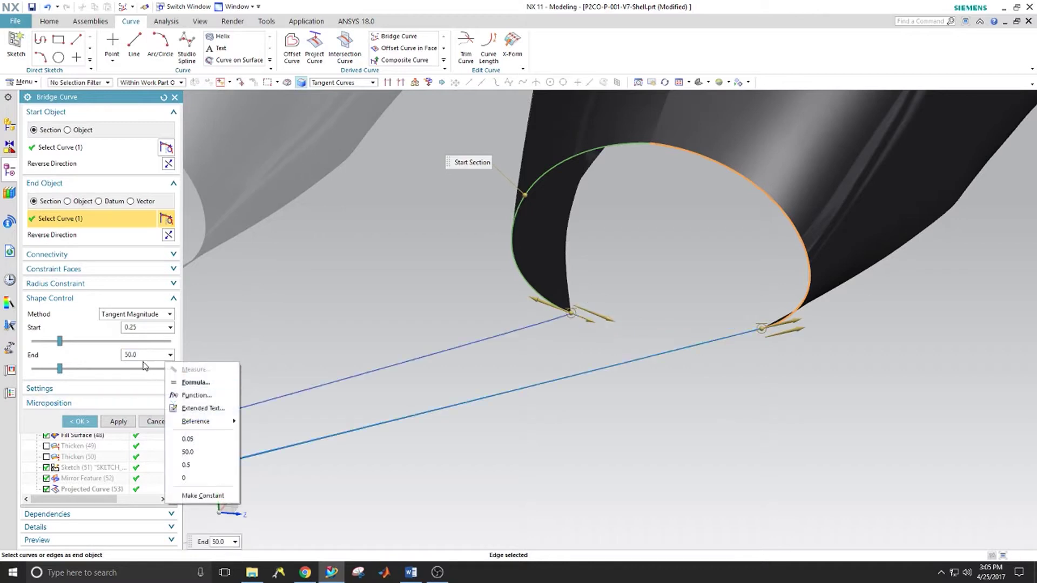
{"action": "left_click", "coordinate": [145, 356]}
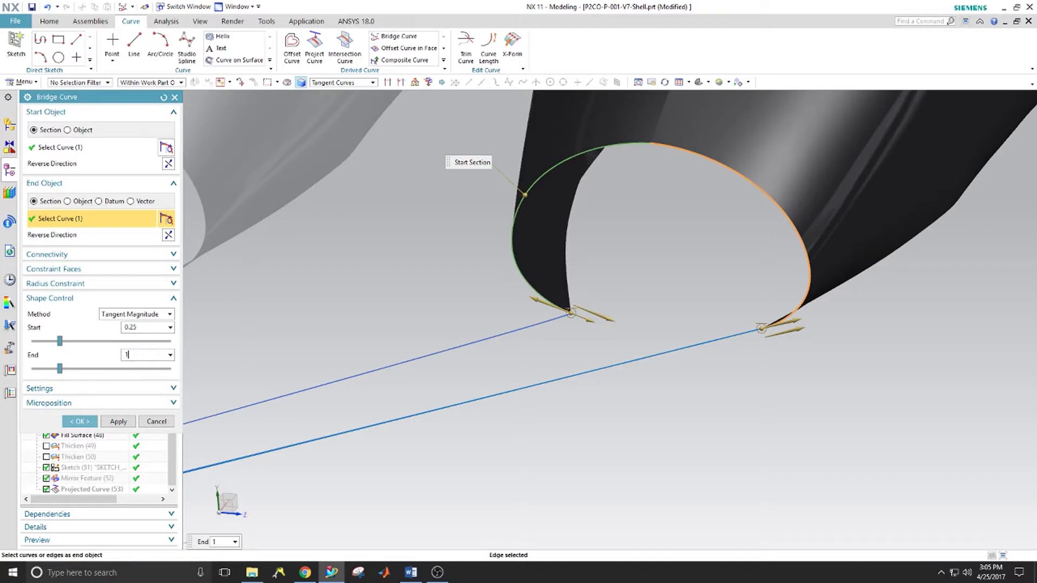
{"action": "type", "text": "1"}
{"action": "key", "text": "Tab"}
{"action": "left_click", "coordinate": [138, 327]}
{"action": "type", "text": "1"}
{"action": "key", "text": "Tab"}
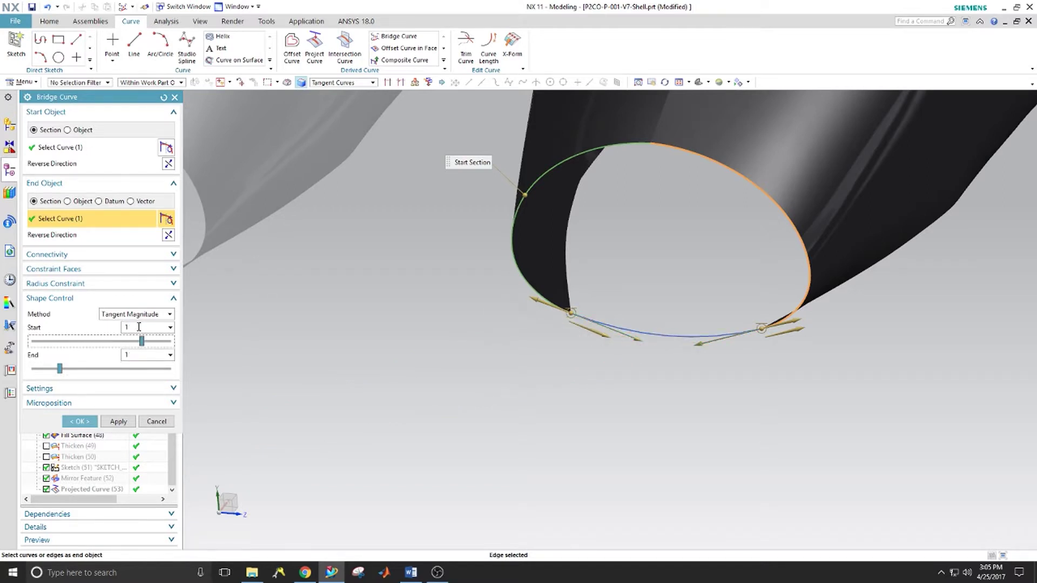
Set the start and end tangent magnitudes to 0.05 and create the bridge curve
{"action": "left_click", "coordinate": [136, 328]}
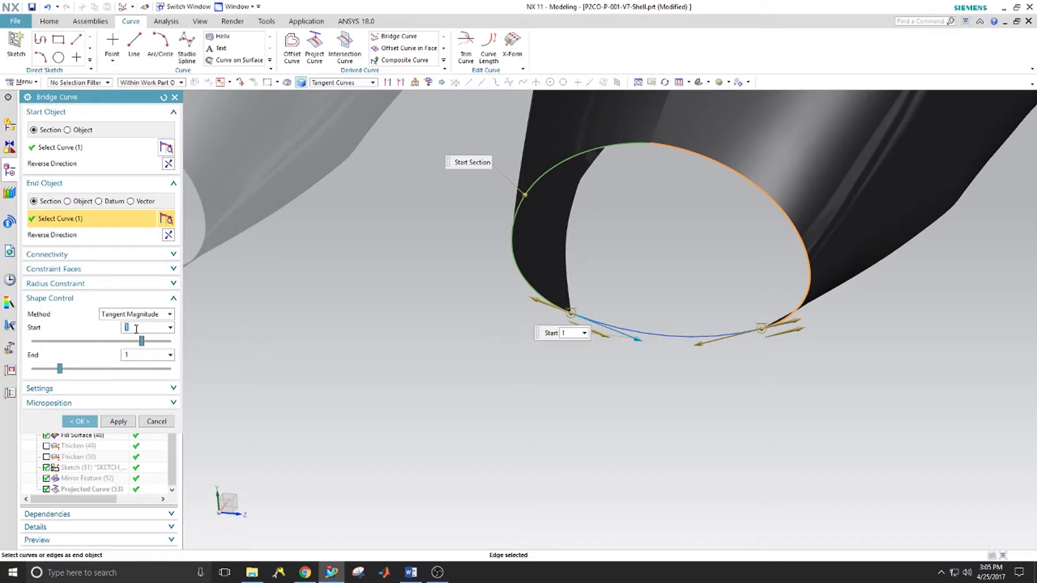
{"action": "left_click", "coordinate": [135, 356]}
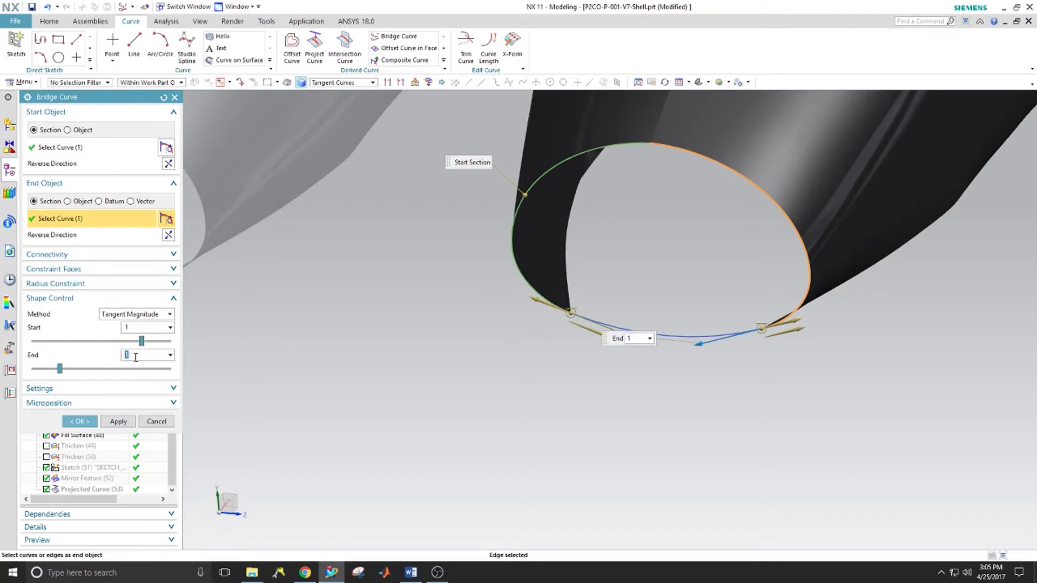
{"action": "left_click", "coordinate": [133, 329]}
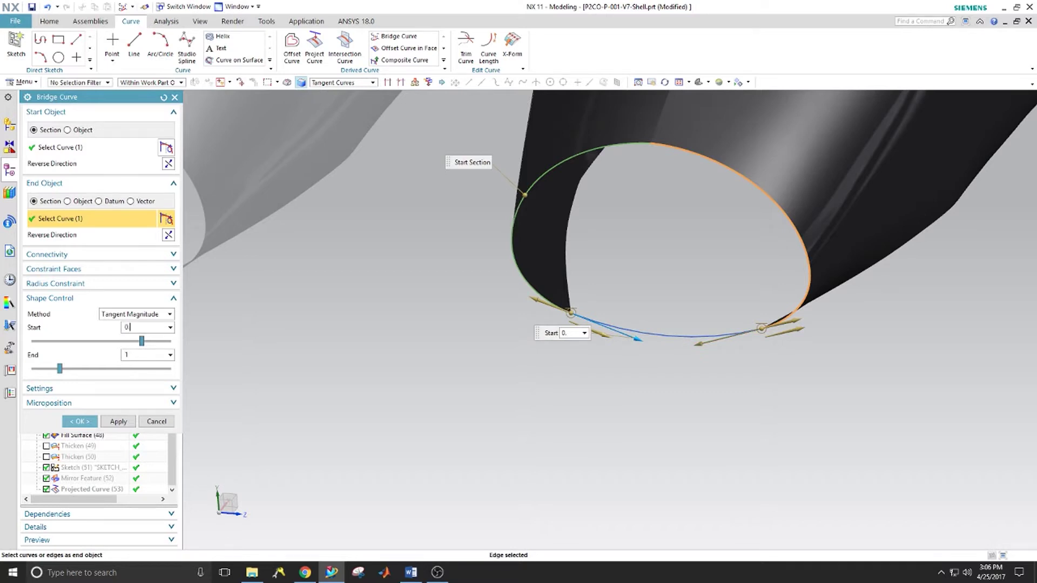
{"action": "type", "text": "5"}
{"action": "key", "text": "Tab"}
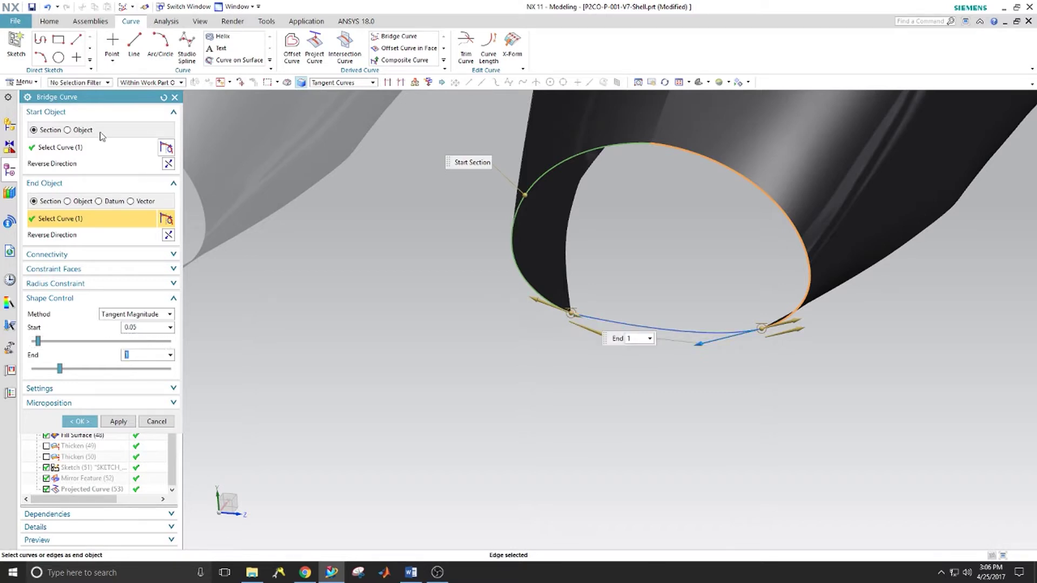
{"action": "type", "text": "0.05"}
{"action": "key", "text": "Tab"}
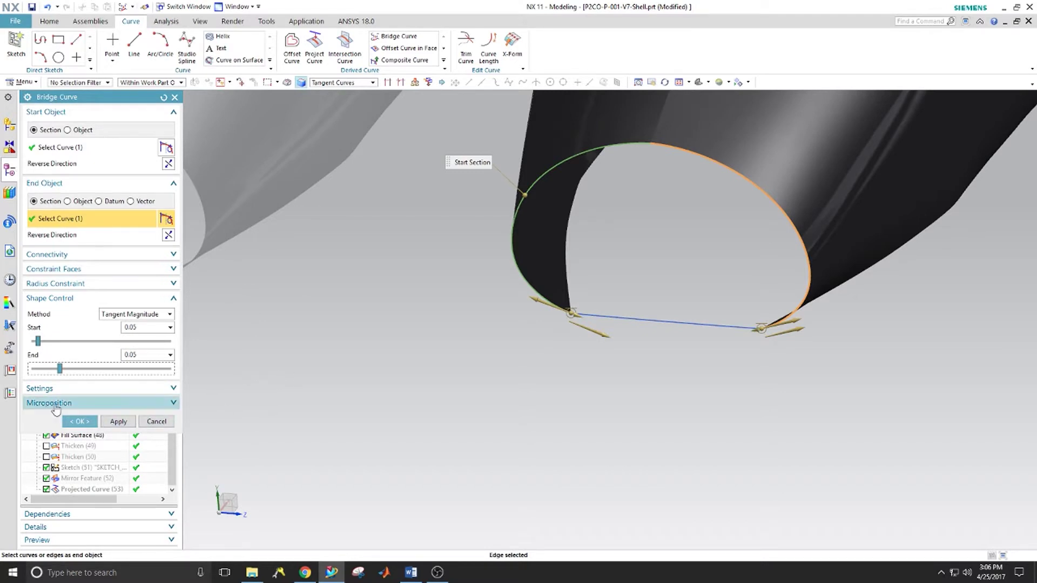
{"action": "left_click", "coordinate": [80, 421]}
{"action": "scroll", "coordinate": [671, 288], "scroll_direction": "up", "scroll_amount": 5}
{"action": "scroll", "coordinate": [669, 288], "scroll_direction": "down", "scroll_amount": 5}
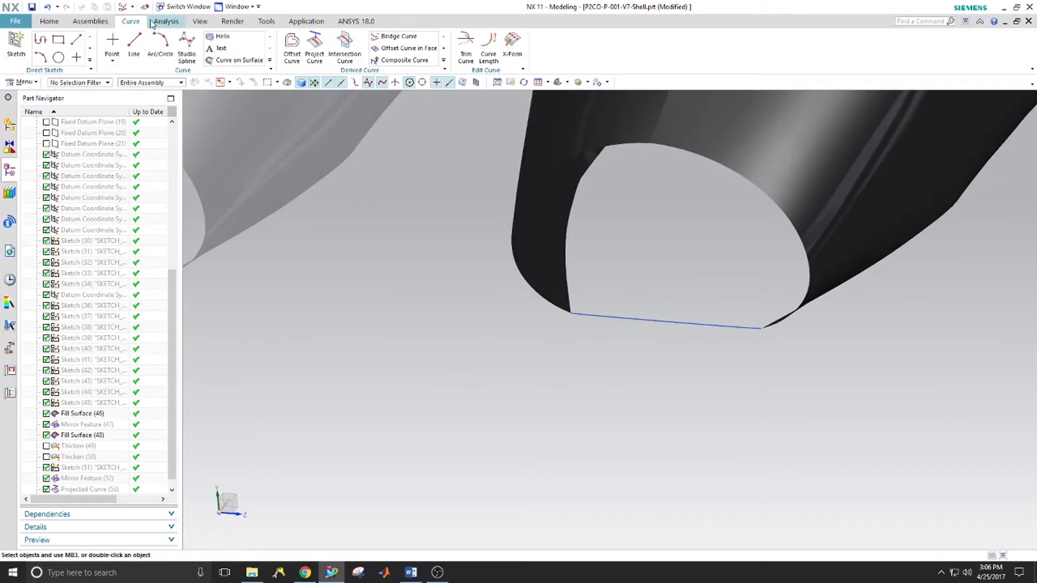
Try filling the shell's narrow open end with a surface bounded by the bridge curve and two rim edges, using G1 edge continuity
{"action": "left_click", "coordinate": [49, 21]}
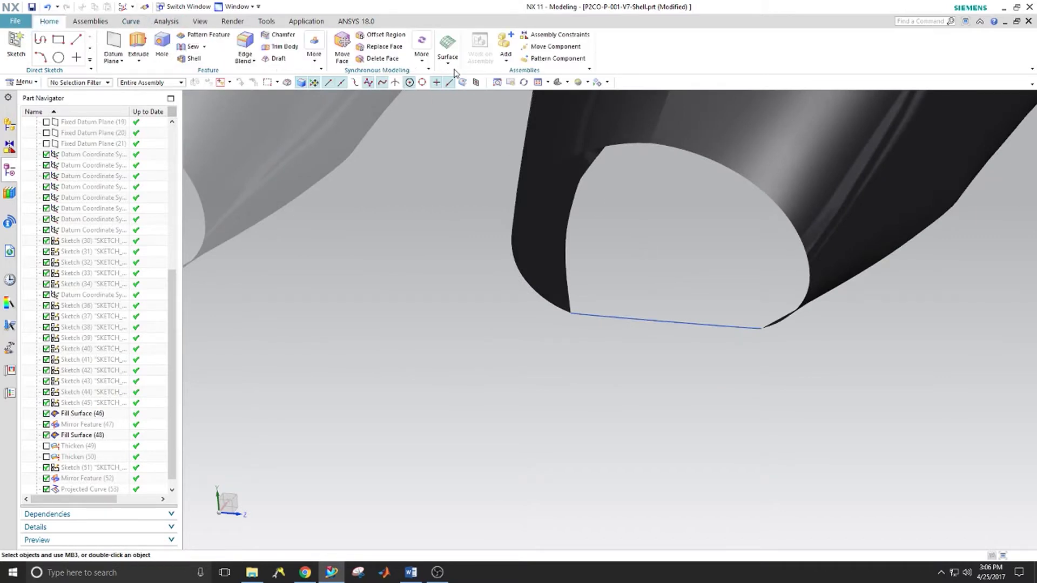
{"action": "left_click", "coordinate": [452, 76]}
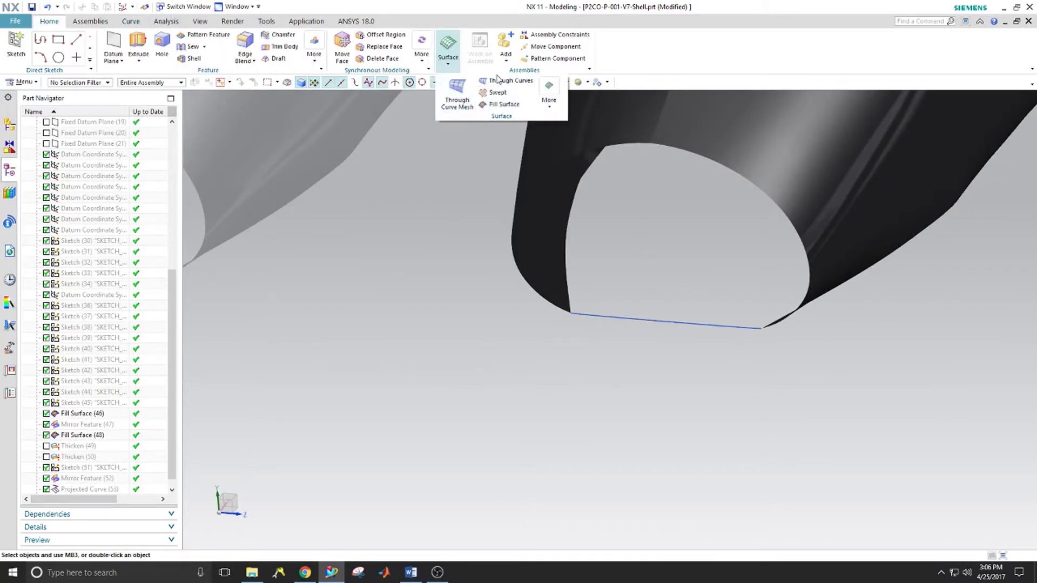
{"action": "left_click", "coordinate": [495, 96]}
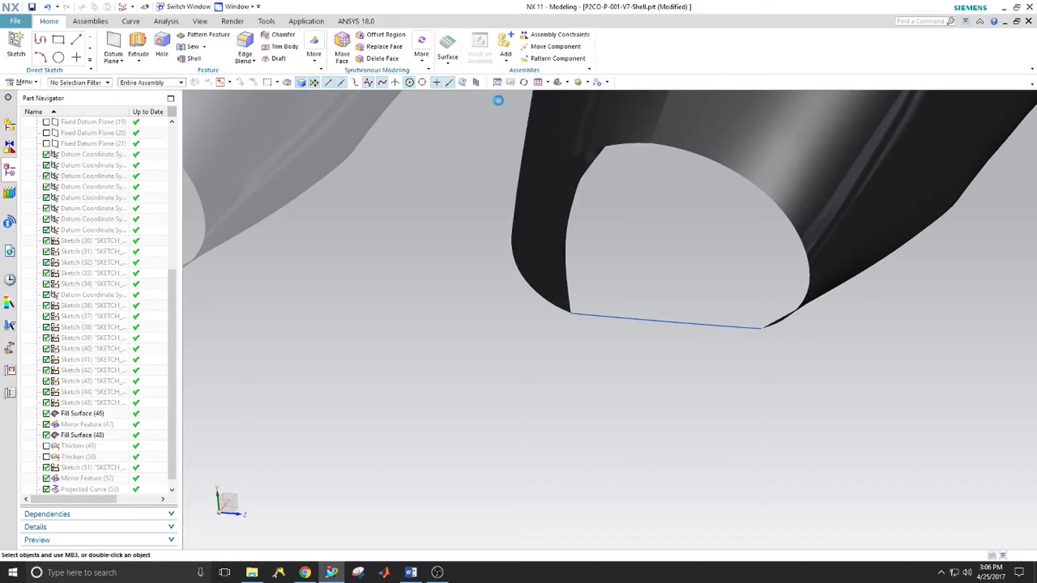
{"action": "left_click", "coordinate": [584, 314]}
{"action": "left_click", "coordinate": [556, 303]}
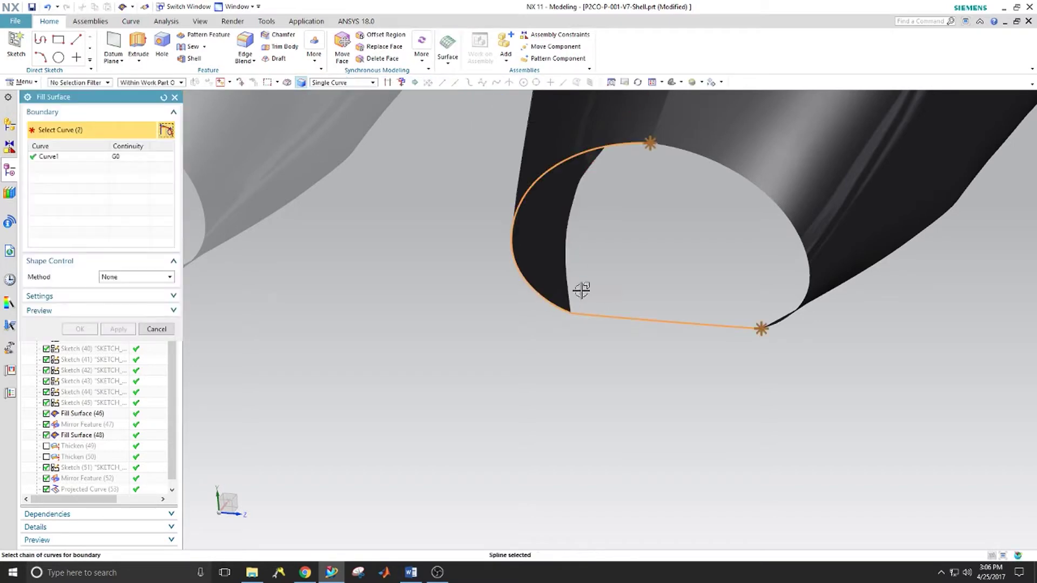
{"action": "left_click", "coordinate": [690, 152]}
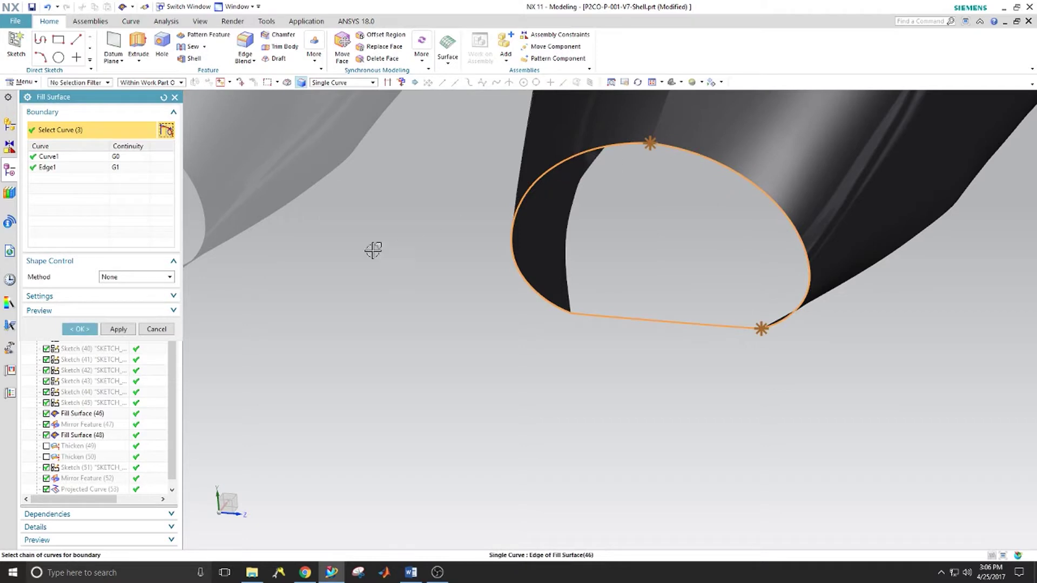
{"action": "left_click", "coordinate": [111, 330]}
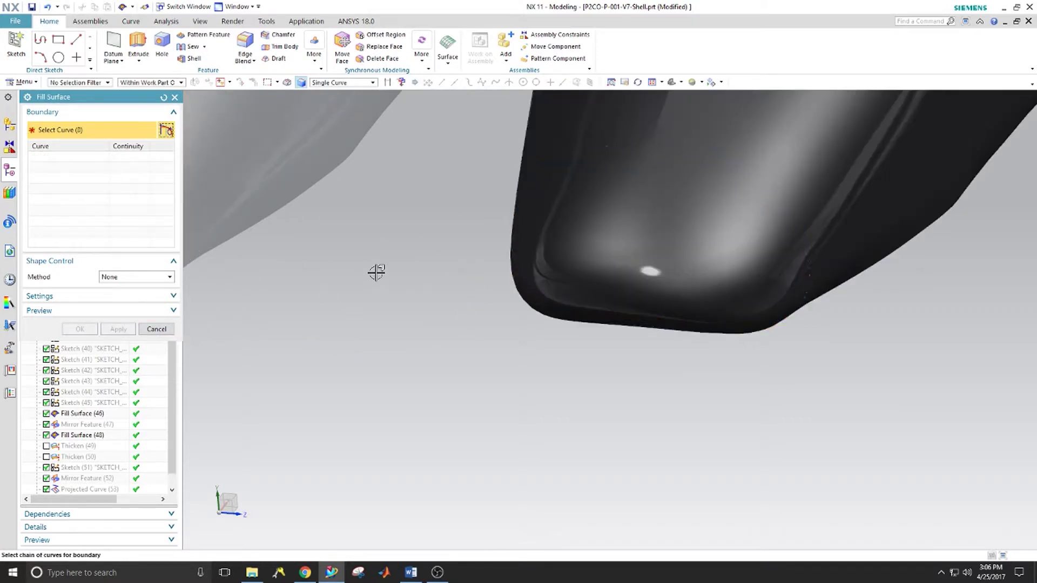
{"action": "scroll", "coordinate": [535, 278], "scroll_direction": "down", "scroll_amount": 6}
{"action": "scroll", "coordinate": [630, 251], "scroll_direction": "up", "scroll_amount": 5}
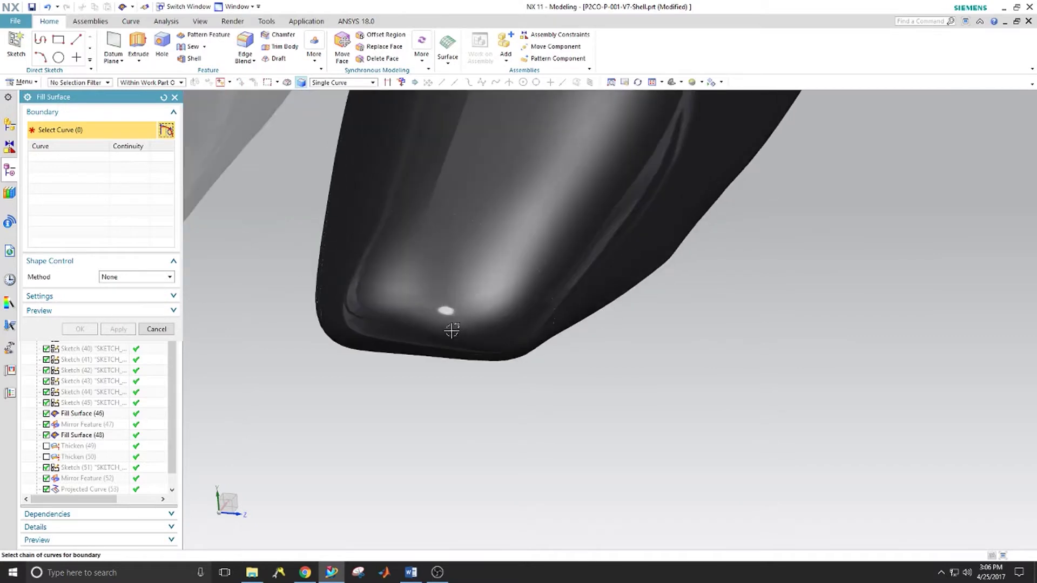
{"action": "mouse_move", "coordinate": [485, 355]}
{"action": "middle_mouse_down"}
{"action": "mouse_move", "coordinate": [486, 366]}
{"action": "mouse_move", "coordinate": [463, 325]}
{"action": "mouse_move", "coordinate": [479, 428]}
{"action": "mouse_move", "coordinate": [492, 430]}
{"action": "mouse_move", "coordinate": [513, 369]}
{"action": "mouse_move", "coordinate": [532, 370]}
{"action": "mouse_move", "coordinate": [471, 341]}
{"action": "mouse_move", "coordinate": [479, 351]}
{"action": "middle_mouse_up"}
{"action": "scroll", "coordinate": [736, 412], "scroll_direction": "down", "scroll_amount": 5}
{"action": "middle_click_drag", "start_coordinate": [748, 408], "coordinate": [752, 435]}
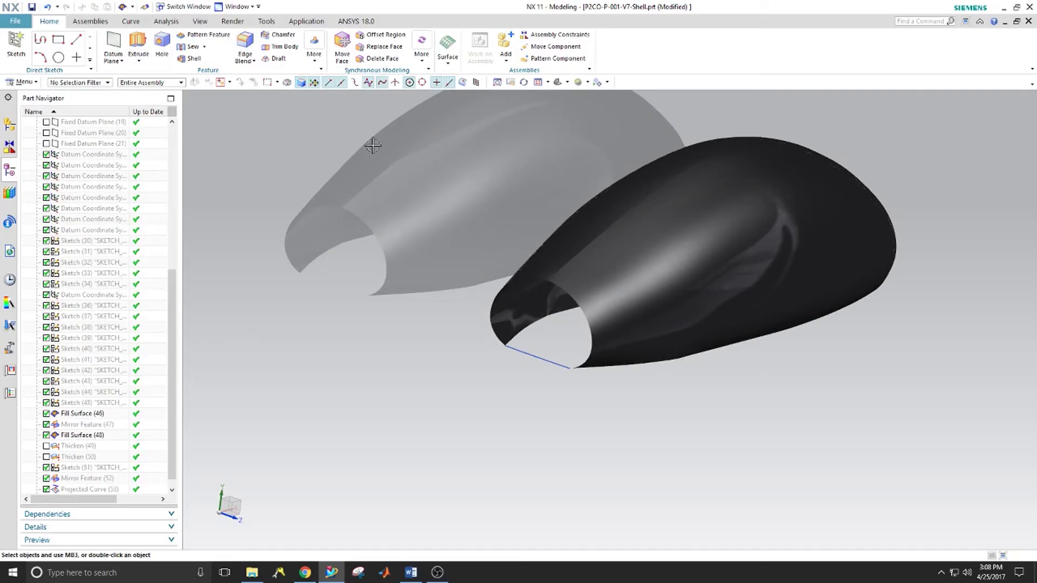
Fill the narrow open end from the bridge curve and two rim edges, with shape control None and G0 (Position) default edge continuity
{"action": "left_click", "coordinate": [447, 50]}
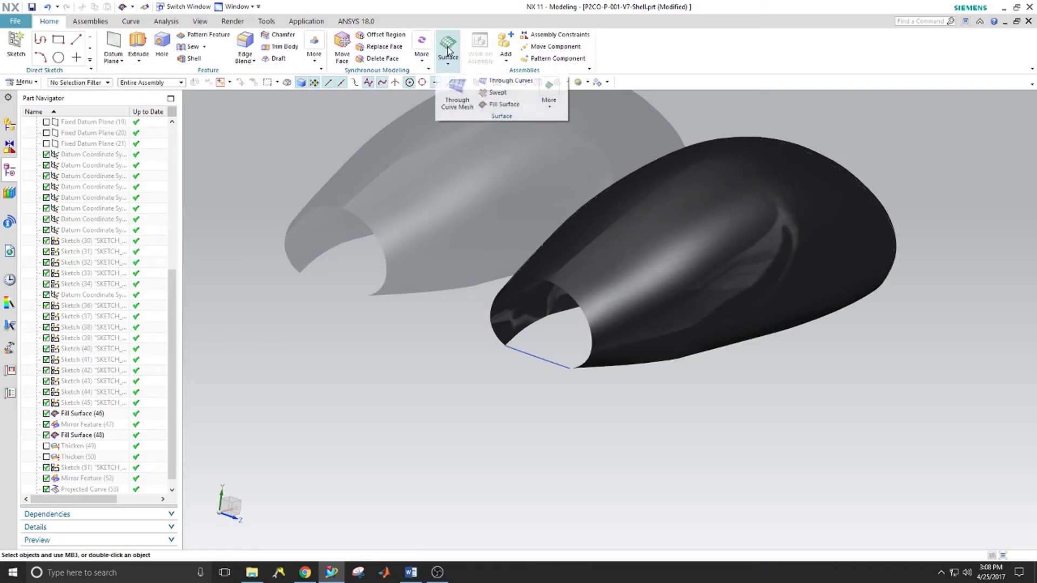
{"action": "left_click", "coordinate": [502, 104]}
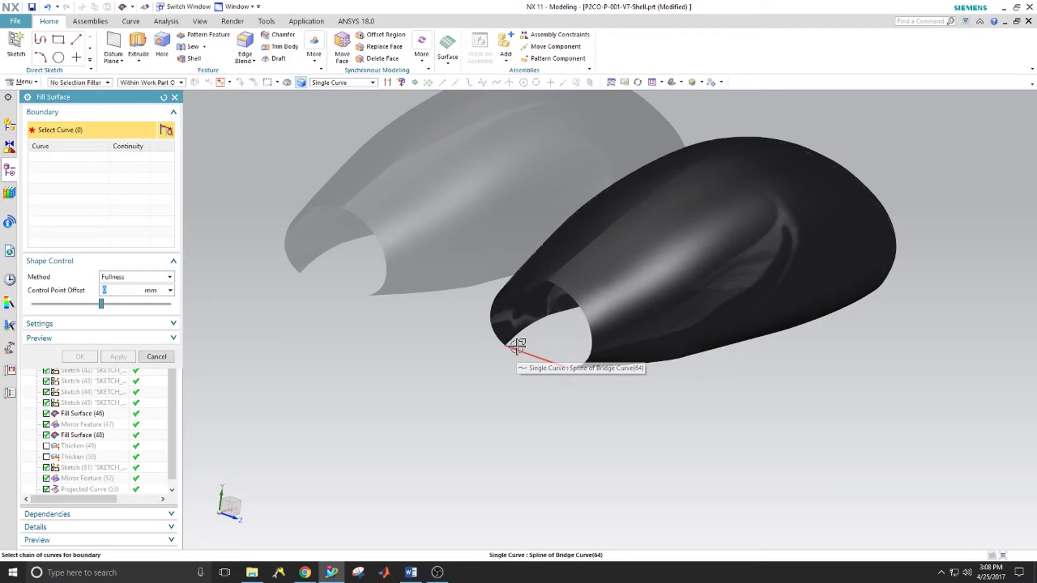
{"action": "left_click", "coordinate": [165, 278]}
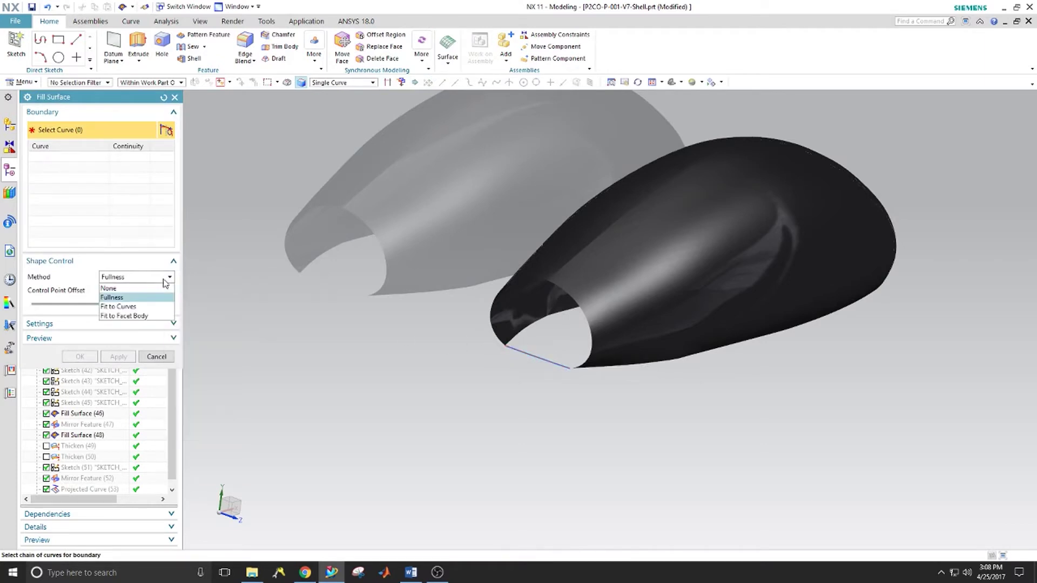
{"action": "left_click", "coordinate": [109, 288]}
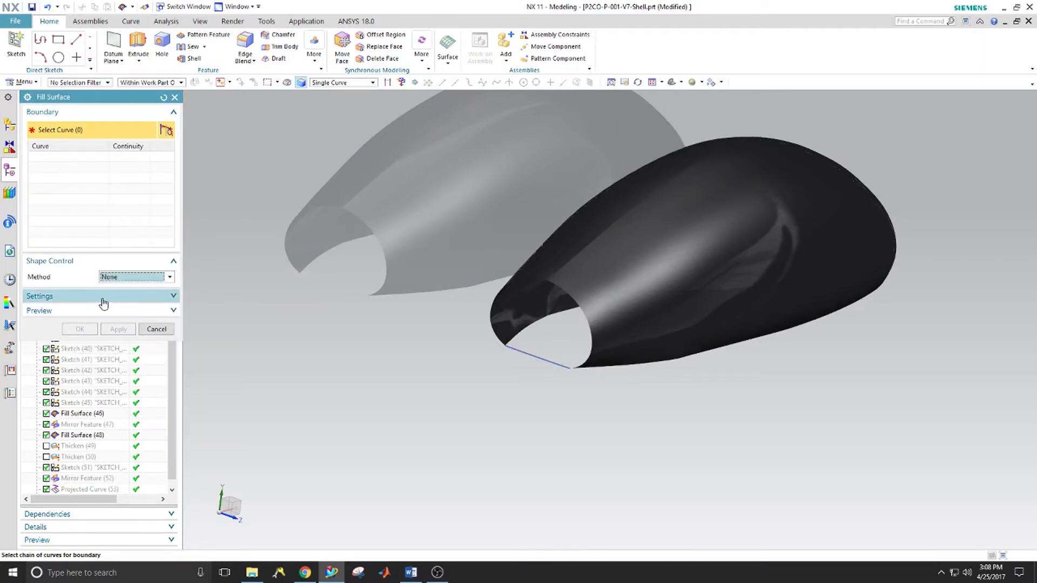
{"action": "left_click", "coordinate": [101, 299]}
{"action": "left_click", "coordinate": [128, 326]}
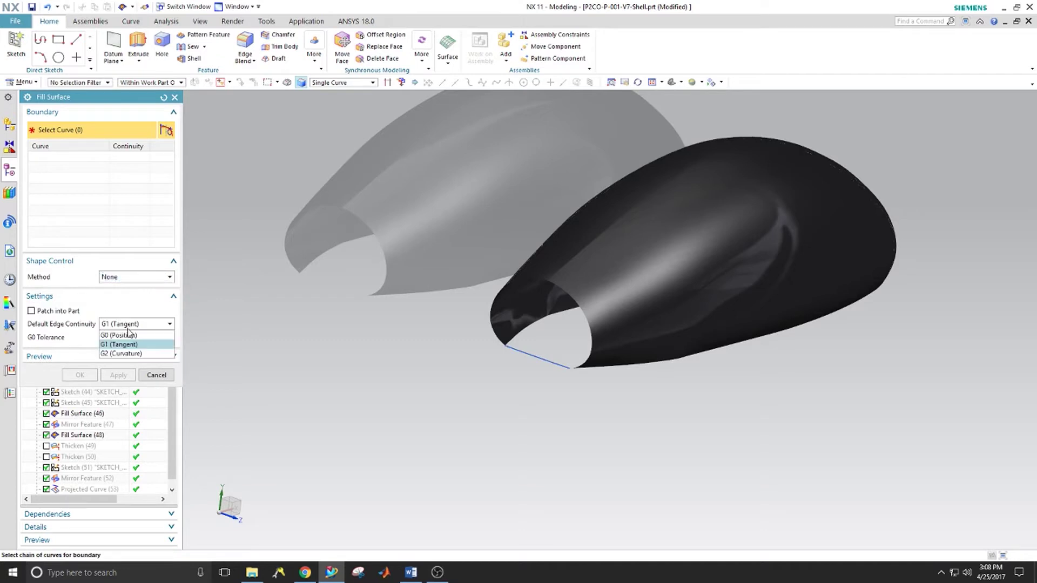
{"action": "left_click", "coordinate": [132, 334]}
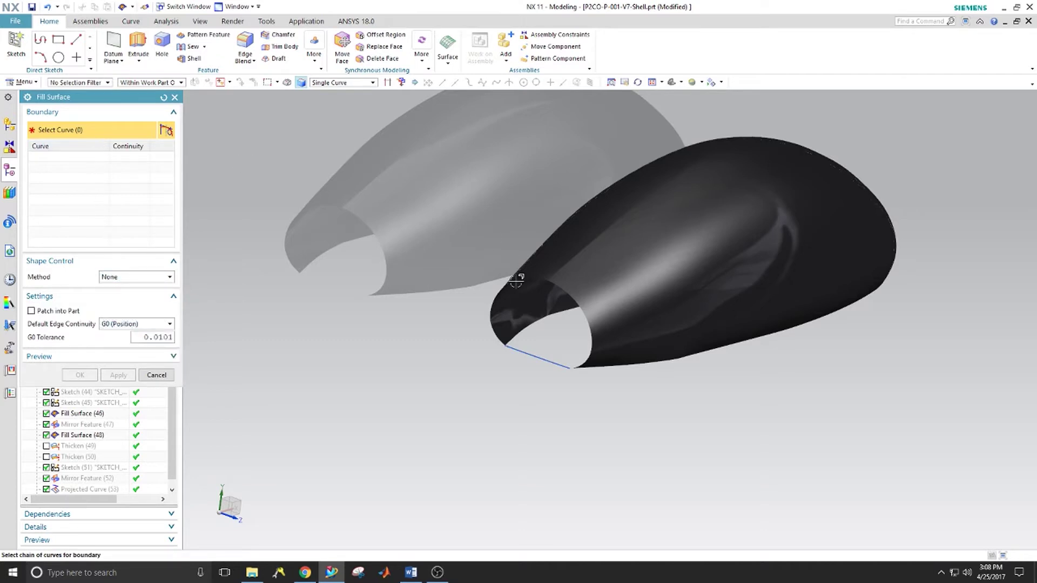
{"action": "left_click", "coordinate": [523, 358]}
{"action": "left_click", "coordinate": [491, 326]}
{"action": "left_click", "coordinate": [559, 289]}
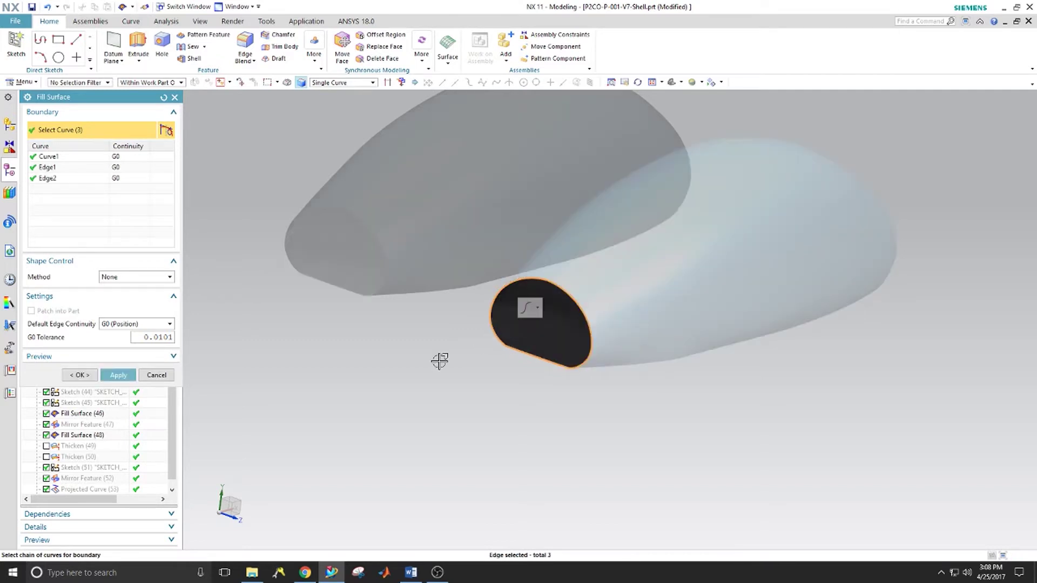
{"action": "left_click", "coordinate": [122, 375]}
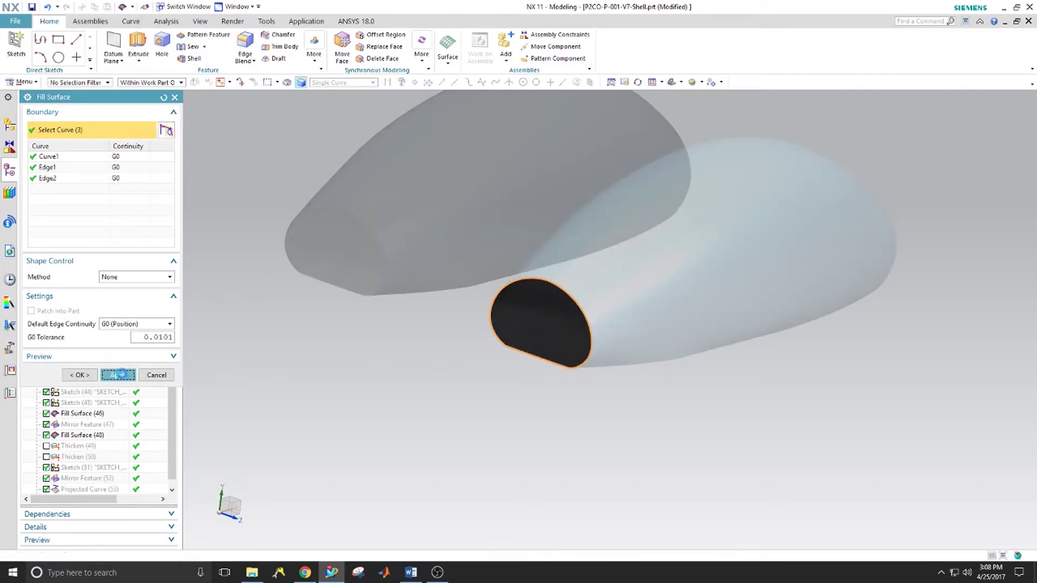
Select the underside opening's two long edges, the bridge curve and the two slanted wide-end edges as fill surface boundaries
{"action": "middle_click_drag", "start_coordinate": [456, 407], "coordinate": [529, 265]}
{"action": "left_click", "coordinate": [529, 263]}
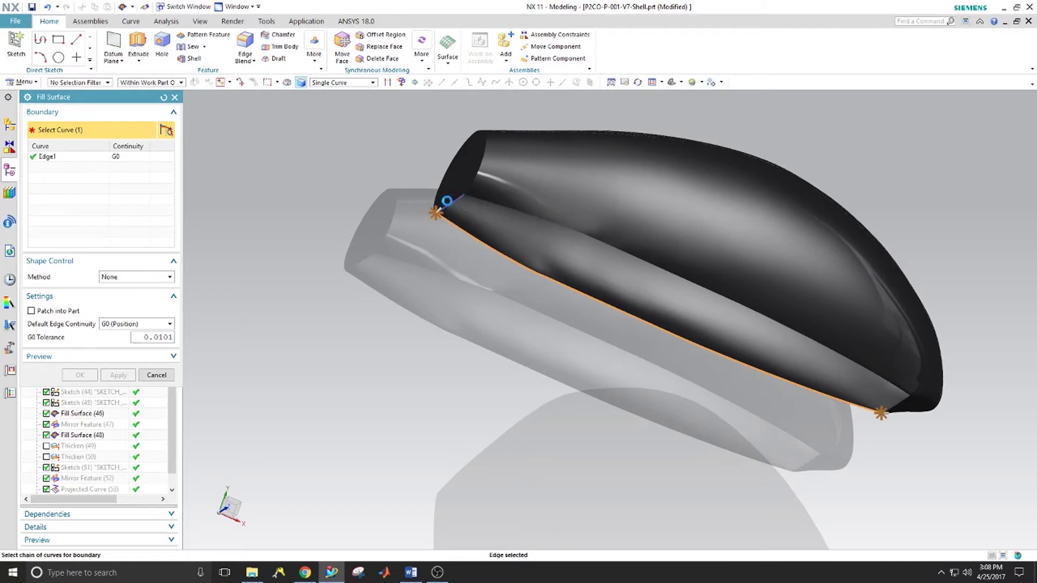
{"action": "left_click", "coordinate": [447, 200]}
{"action": "left_click", "coordinate": [494, 201]}
{"action": "scroll", "coordinate": [907, 423], "scroll_direction": "up", "scroll_amount": 8}
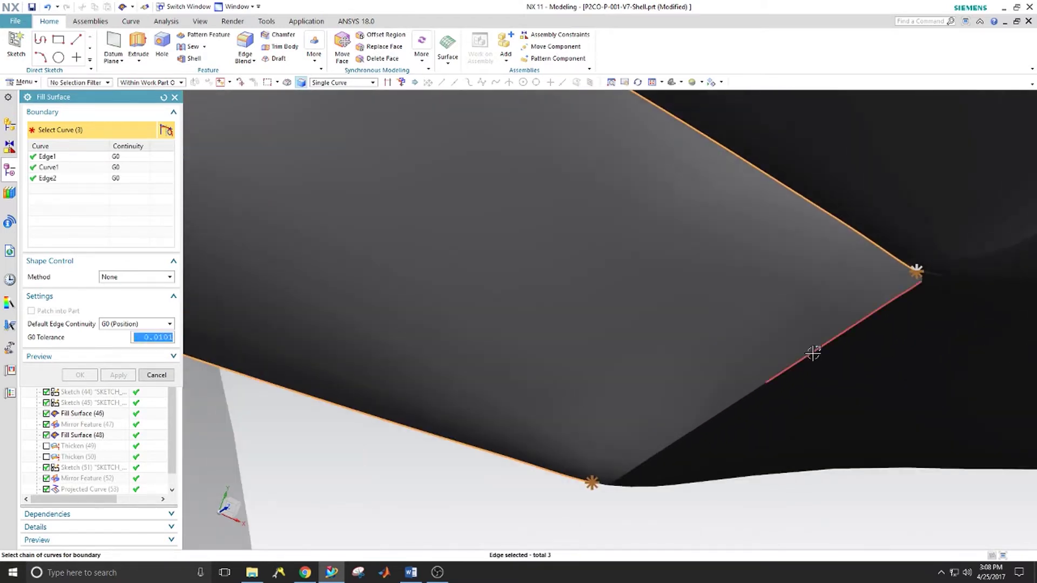
{"action": "left_click", "coordinate": [813, 352]}
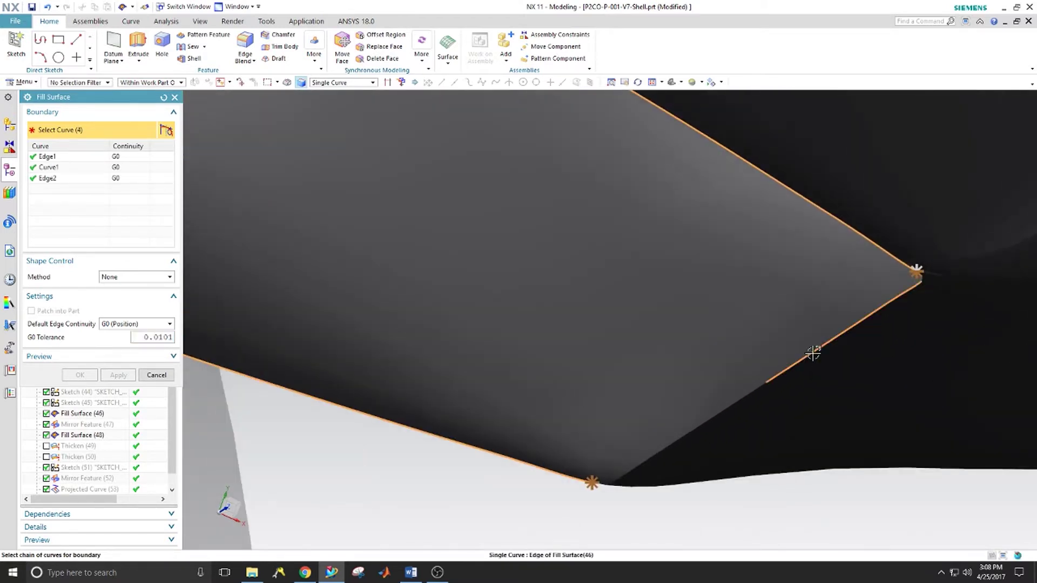
{"action": "left_click", "coordinate": [752, 396]}
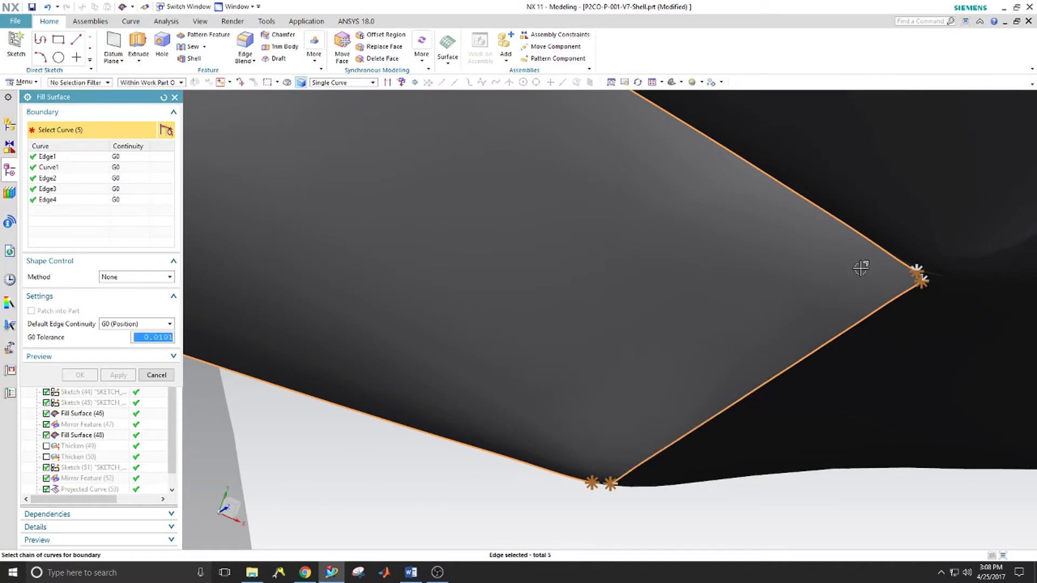
Add the two tiny corner edges at the opening's wide end to close the fill surface boundary loop
{"action": "scroll", "coordinate": [918, 269], "scroll_direction": "up", "scroll_amount": 6}
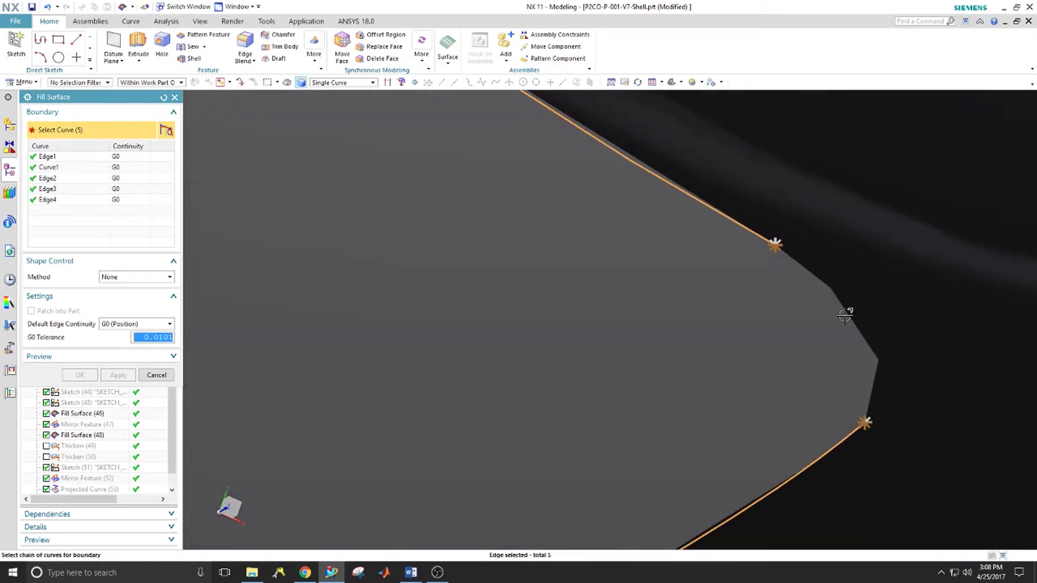
{"action": "left_click", "coordinate": [851, 302]}
{"action": "scroll", "coordinate": [760, 400], "scroll_direction": "down", "scroll_amount": 5}
{"action": "scroll", "coordinate": [539, 498], "scroll_direction": "down", "scroll_amount": 10}
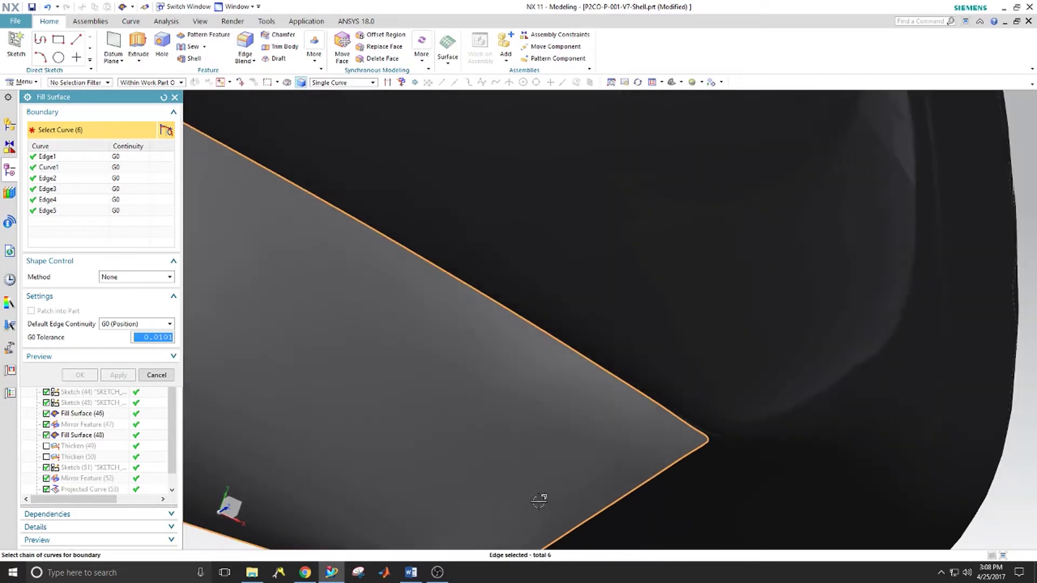
{"action": "scroll", "coordinate": [463, 537], "scroll_direction": "up", "scroll_amount": 4}
{"action": "scroll", "coordinate": [517, 526], "scroll_direction": "up", "scroll_amount": 5}
{"action": "scroll", "coordinate": [484, 523], "scroll_direction": "up", "scroll_amount": 6}
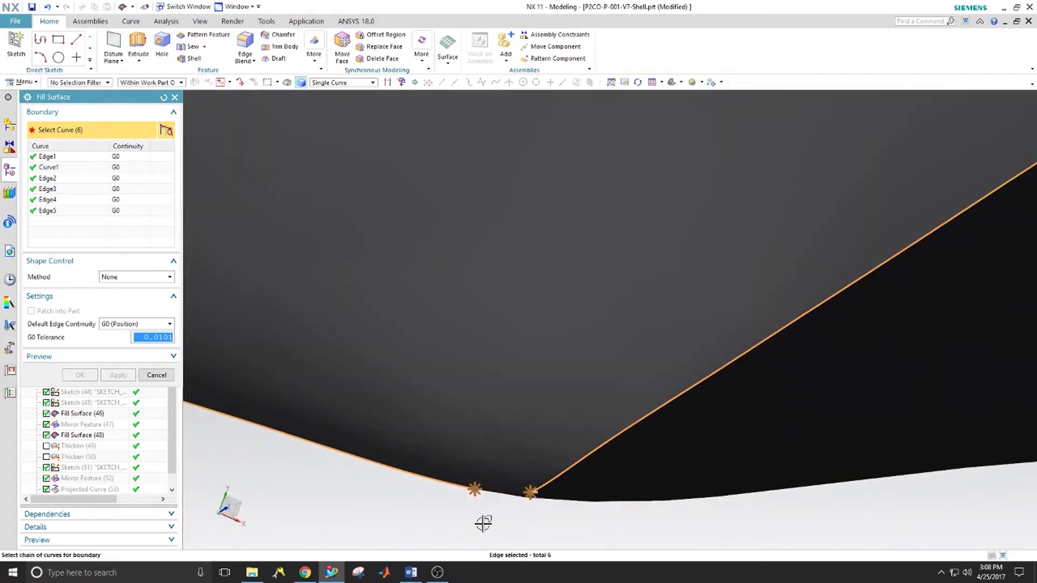
{"action": "left_click", "coordinate": [502, 438]}
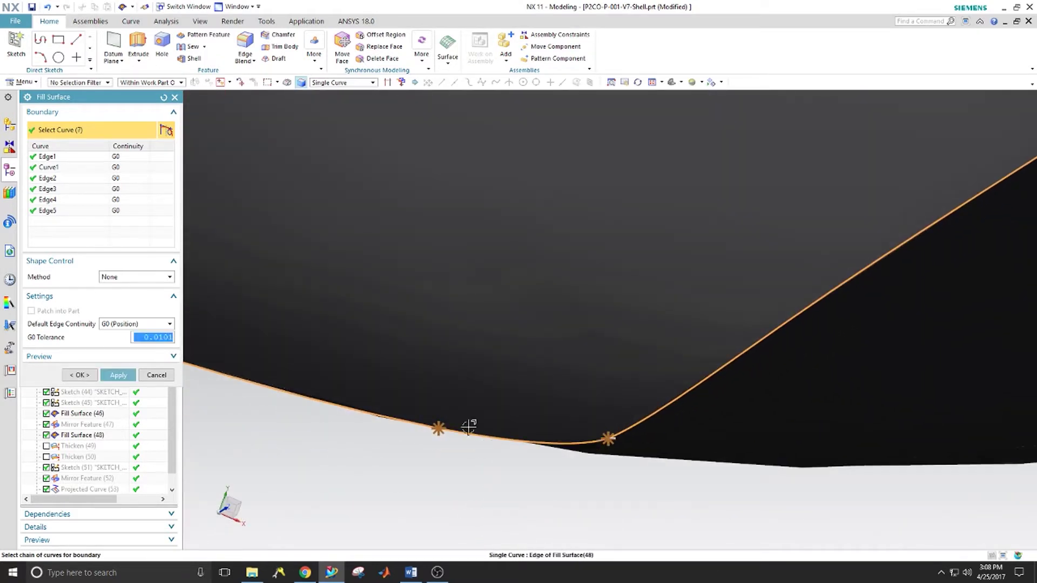
Try creating the underside fill surface at the existing tolerance, and again with a G0 tolerance of 0.0201
{"action": "left_click", "coordinate": [78, 376]}
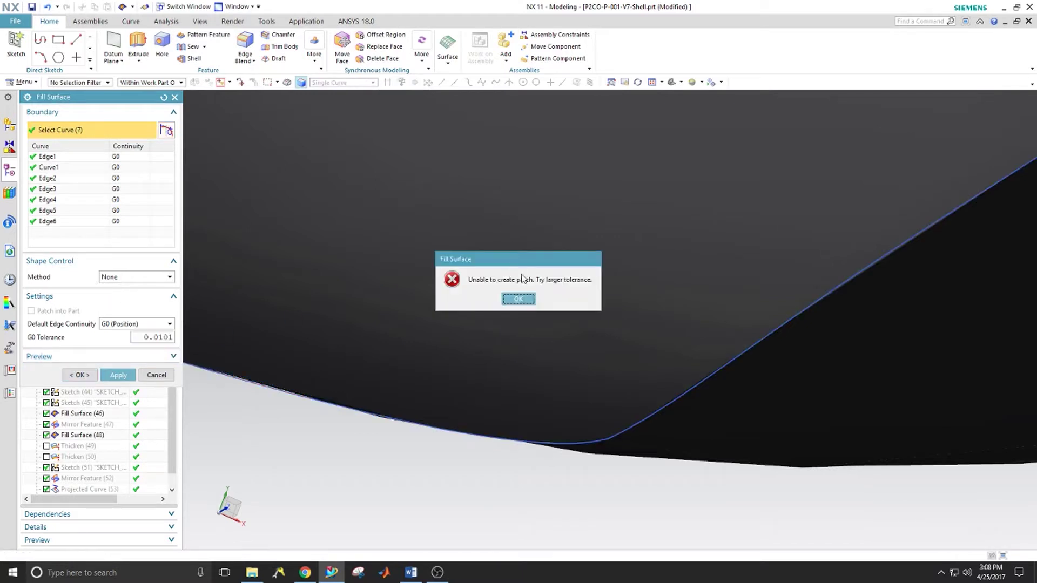
{"action": "left_click", "coordinate": [525, 301]}
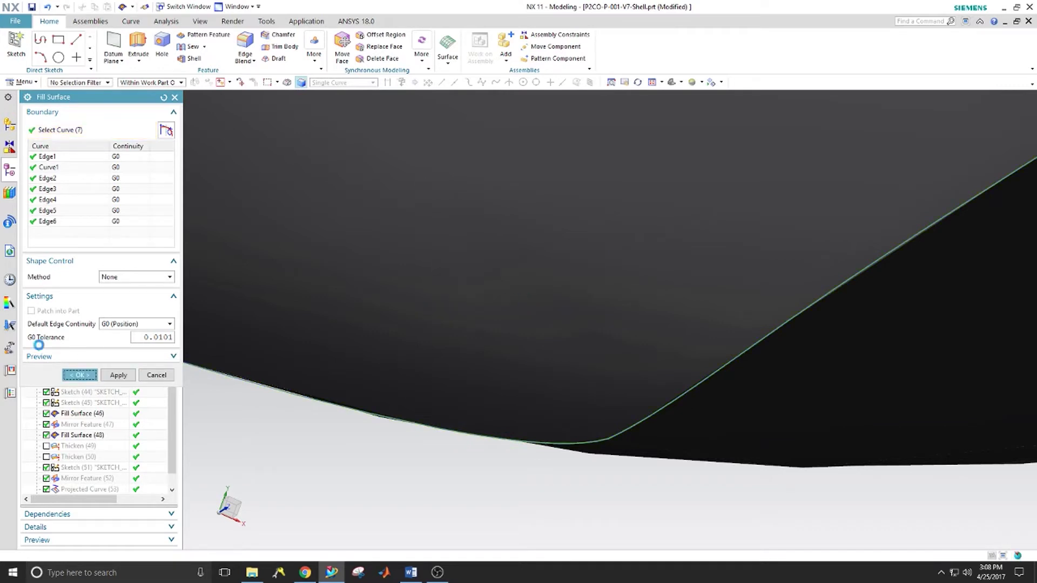
{"action": "left_click", "coordinate": [163, 337]}
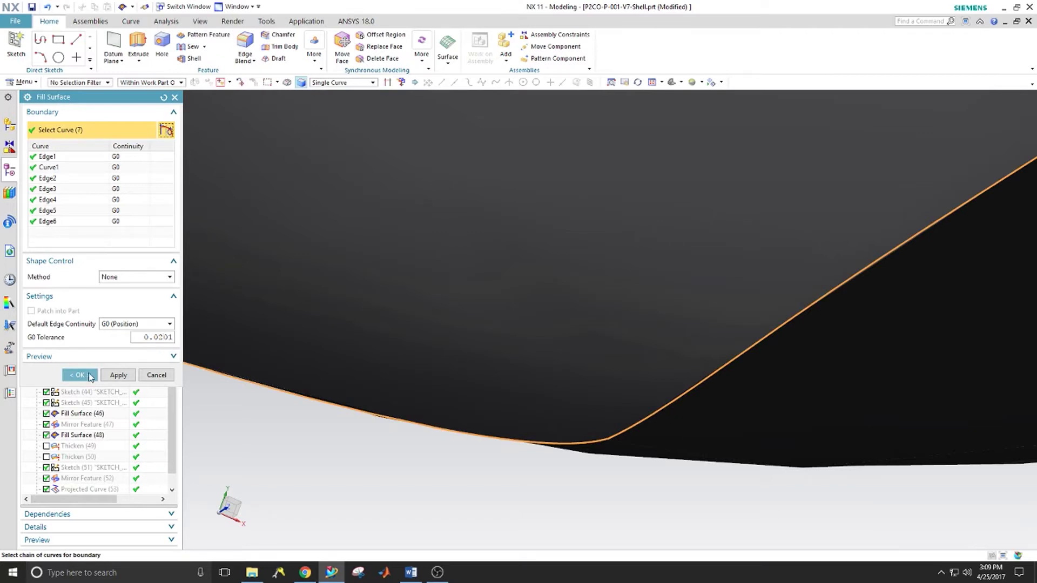
{"action": "scroll", "coordinate": [220, 312], "scroll_direction": "down", "scroll_amount": 5}
{"action": "scroll", "coordinate": [323, 238], "scroll_direction": "down", "scroll_amount": 2}
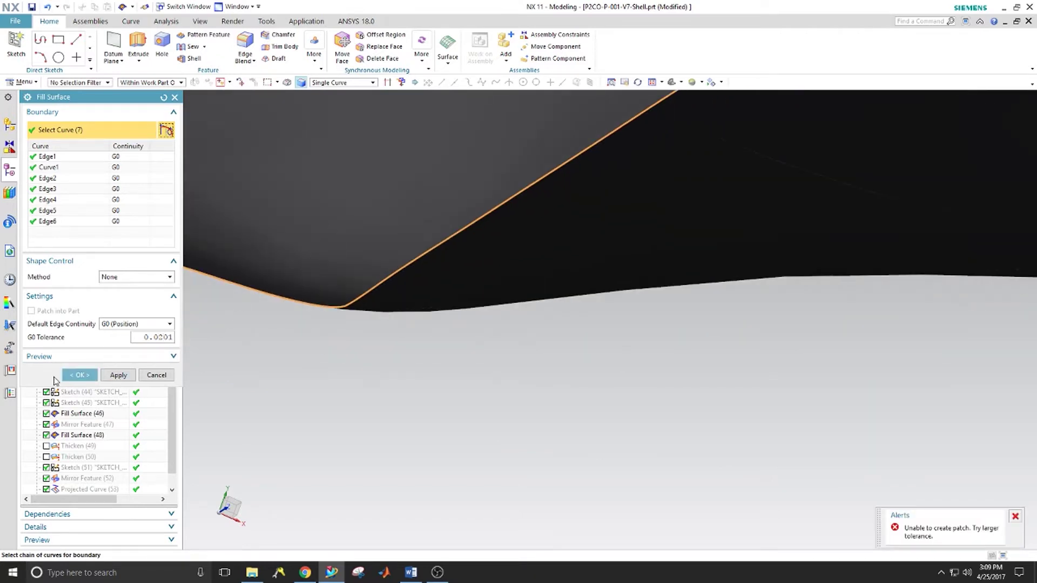
{"action": "left_click", "coordinate": [79, 374]}
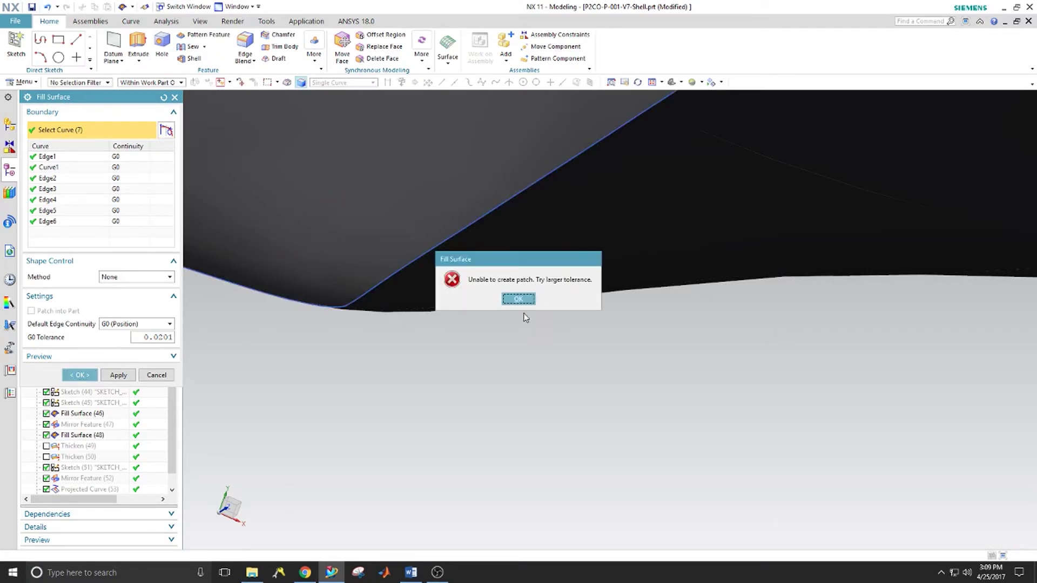
{"action": "left_click", "coordinate": [517, 297]}
Keep the default edge continuity at G0 (Position) and try a G0 tolerance of 0.1201 for the fill surface
{"action": "scroll", "coordinate": [400, 200], "scroll_direction": "down", "scroll_amount": 5}
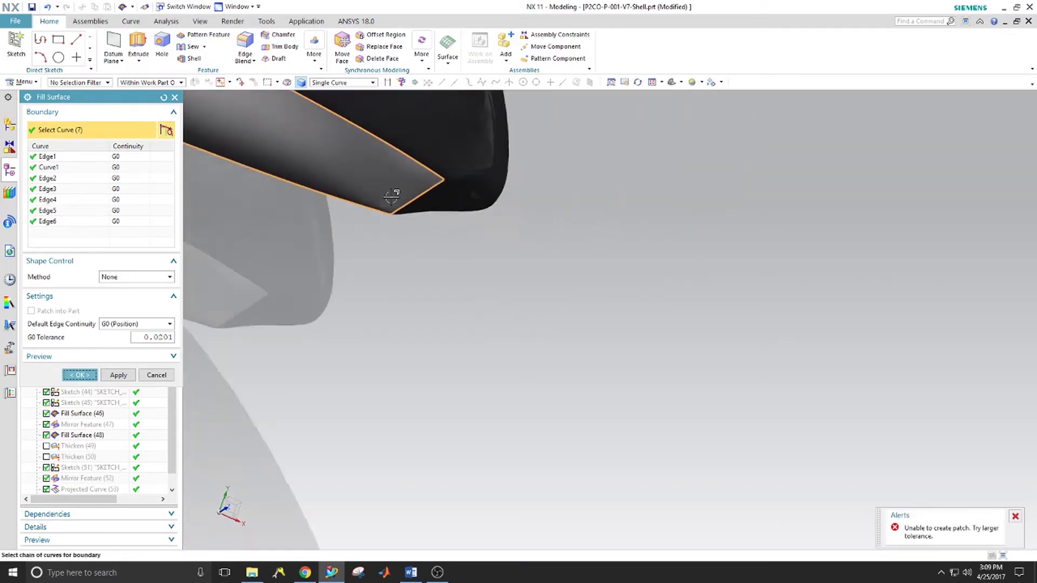
{"action": "scroll", "coordinate": [330, 158], "scroll_direction": "down", "scroll_amount": 2}
{"action": "scroll", "coordinate": [248, 124], "scroll_direction": "up", "scroll_amount": 6}
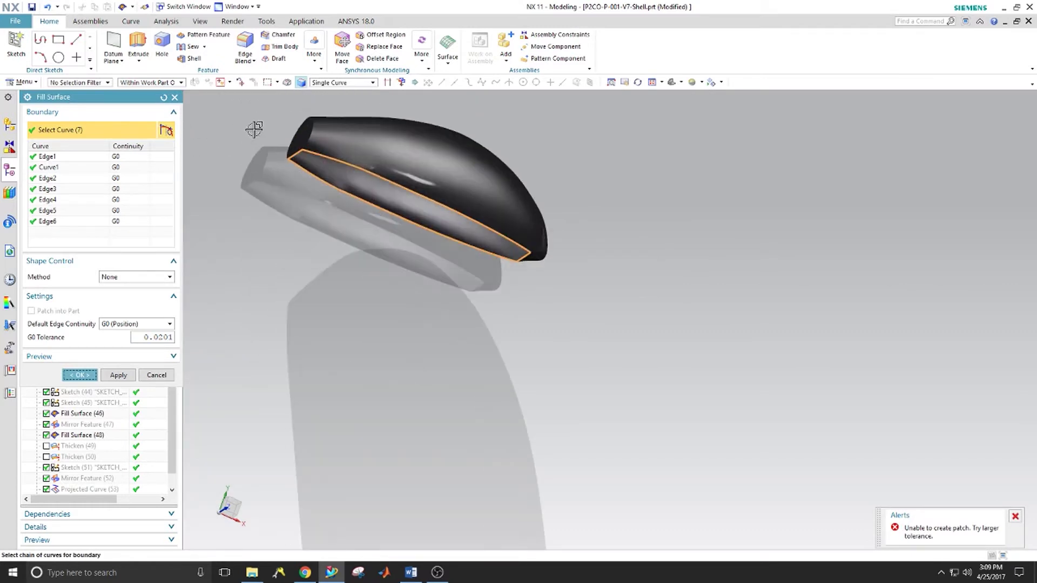
{"action": "scroll", "coordinate": [798, 331], "scroll_direction": "up", "scroll_amount": 2}
{"action": "scroll", "coordinate": [880, 416], "scroll_direction": "down", "scroll_amount": 2}
{"action": "scroll", "coordinate": [895, 430], "scroll_direction": "up", "scroll_amount": 2}
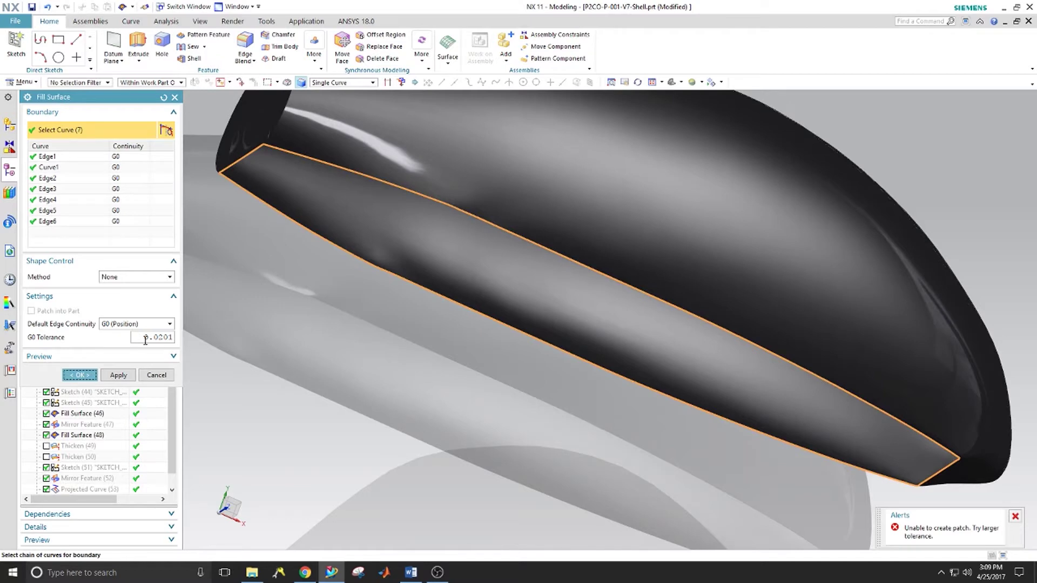
{"action": "left_click", "coordinate": [134, 324]}
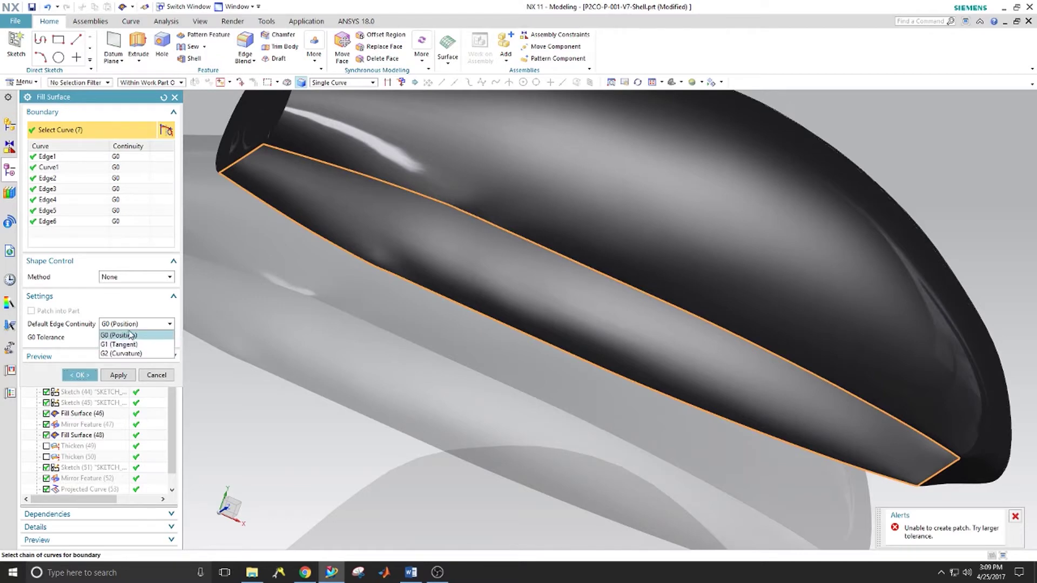
{"action": "left_click", "coordinate": [130, 326]}
{"action": "left_click_drag", "start_coordinate": [138, 337], "coordinate": [86, 327]}
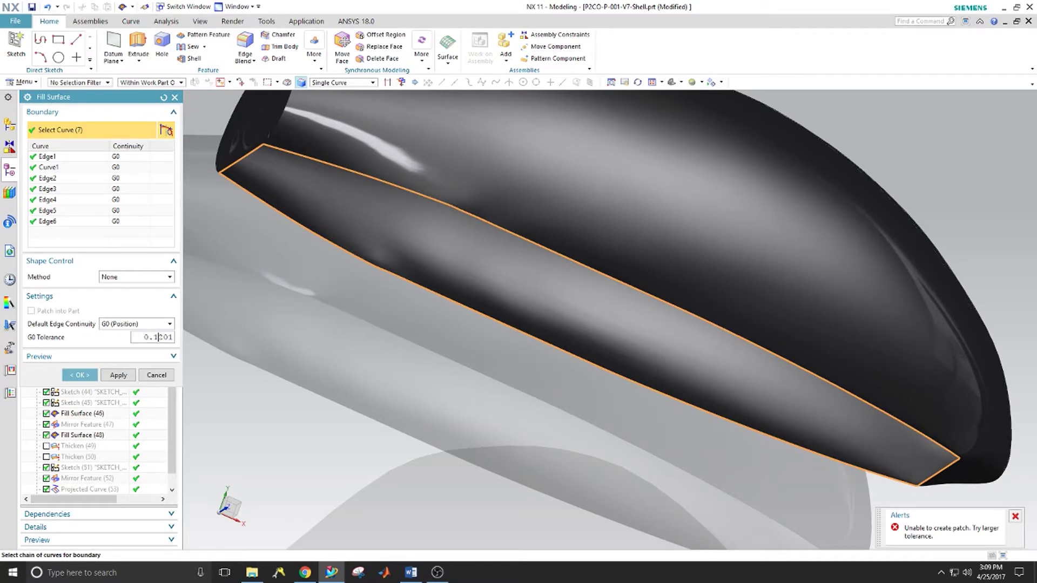
{"action": "key", "text": "Return"}
Set the G0 tolerance to 1.1201 and create the fill surface across the underside opening
{"action": "type", "text": "1"}
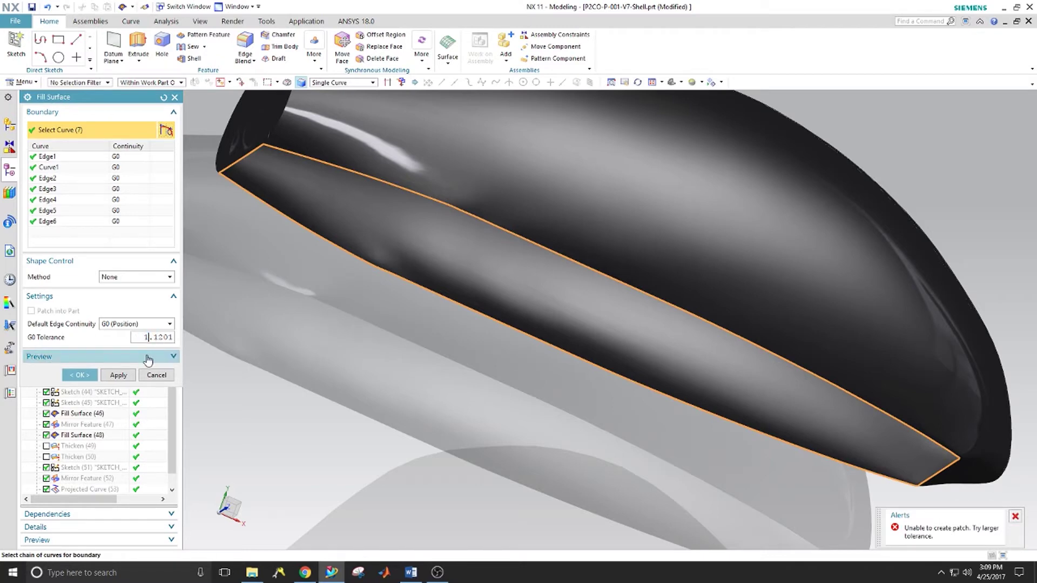
{"action": "key", "text": "Return"}
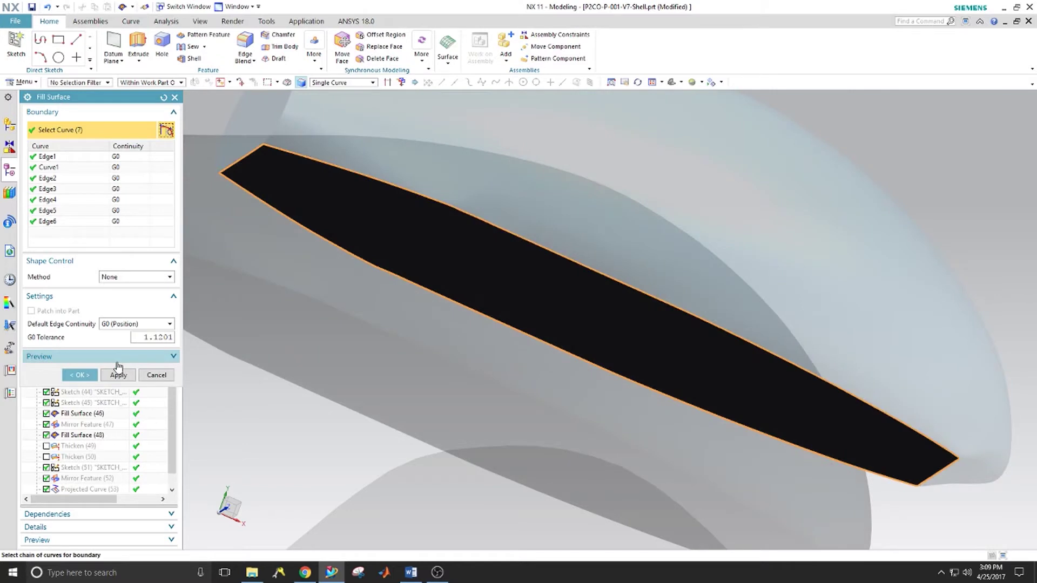
{"action": "scroll", "coordinate": [759, 370], "scroll_direction": "up", "scroll_amount": 4}
{"action": "scroll", "coordinate": [751, 367], "scroll_direction": "down", "scroll_amount": 7}
{"action": "scroll", "coordinate": [574, 367], "scroll_direction": "down", "scroll_amount": 5}
{"action": "middle_click_drag", "start_coordinate": [574, 368], "coordinate": [308, 351]}
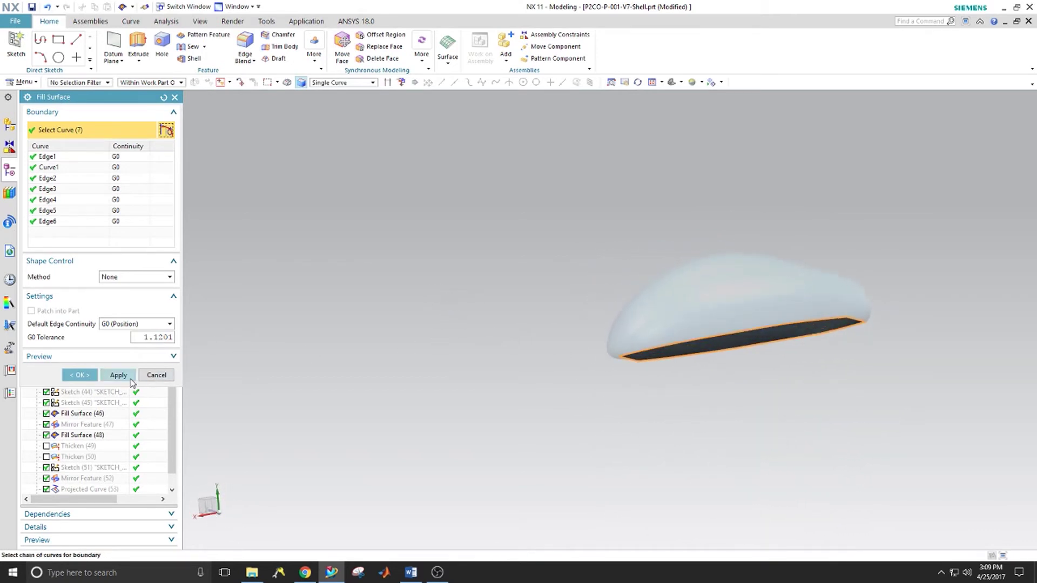
{"action": "left_click", "coordinate": [82, 375]}
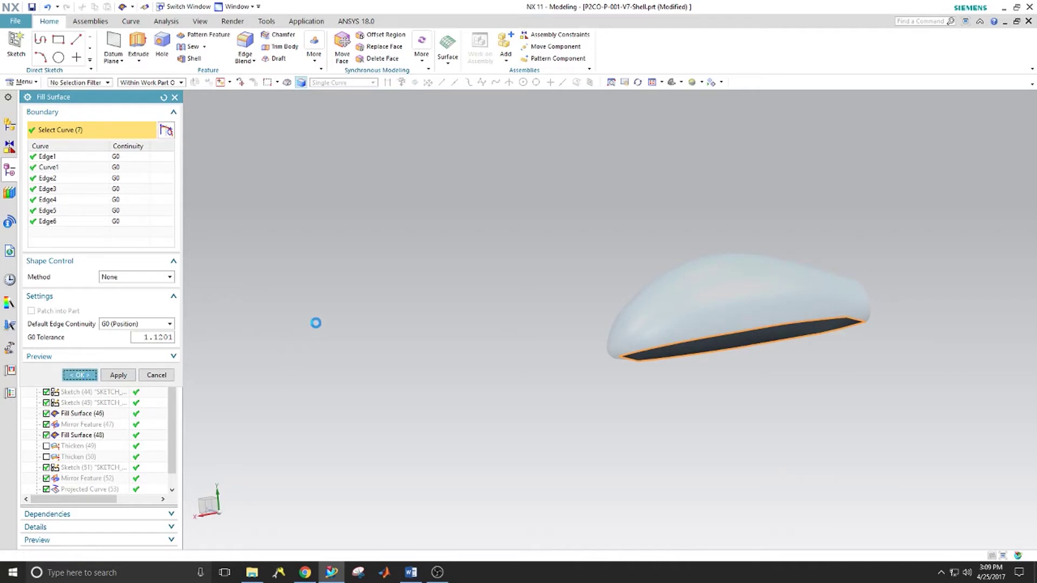
Sew the shell with type Sheet, using one side surface as target and all other sheet bodies as tools
{"action": "scroll", "coordinate": [497, 255], "scroll_direction": "up", "scroll_amount": 4}
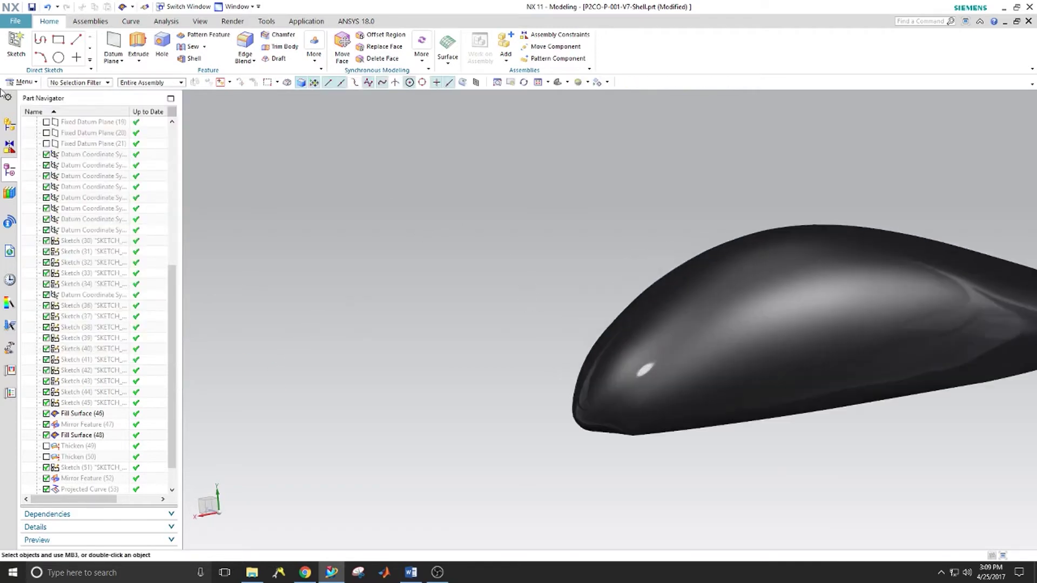
{"action": "left_click", "coordinate": [190, 47]}
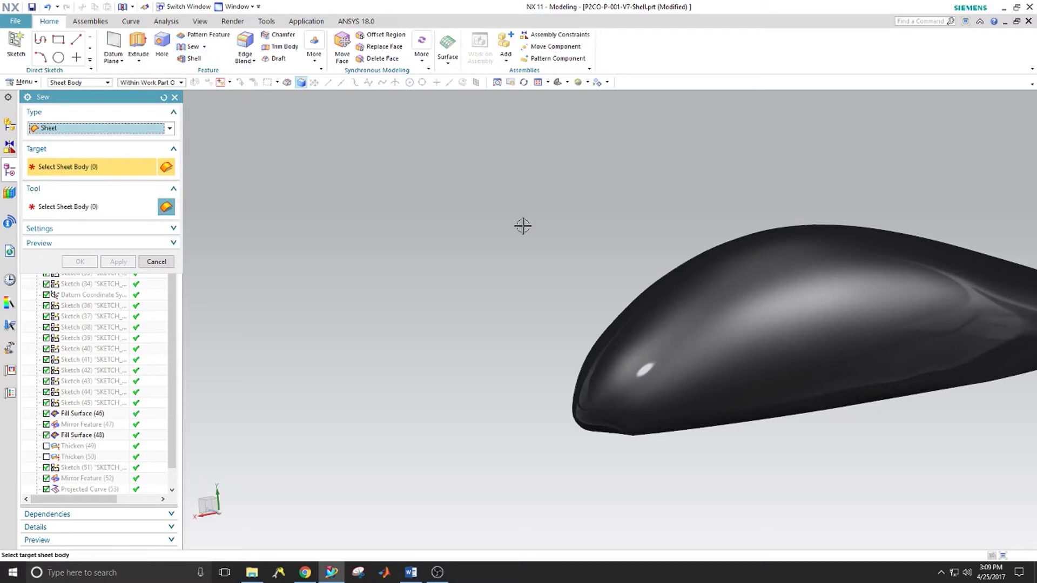
{"action": "left_click", "coordinate": [694, 324]}
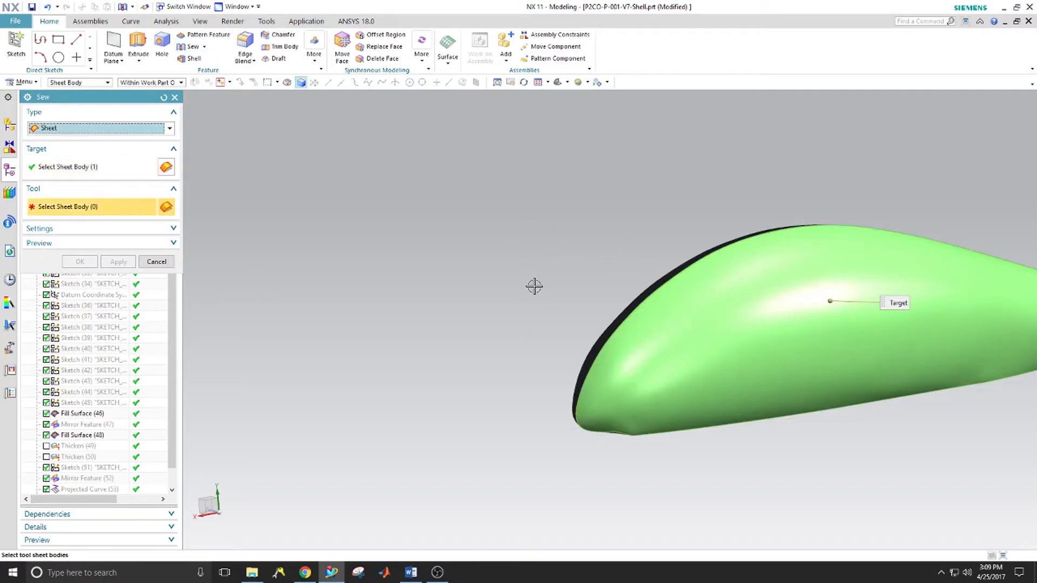
{"action": "key", "text": "ctrl+a"}
{"action": "middle_click_drag", "start_coordinate": [536, 313], "coordinate": [396, 268]}
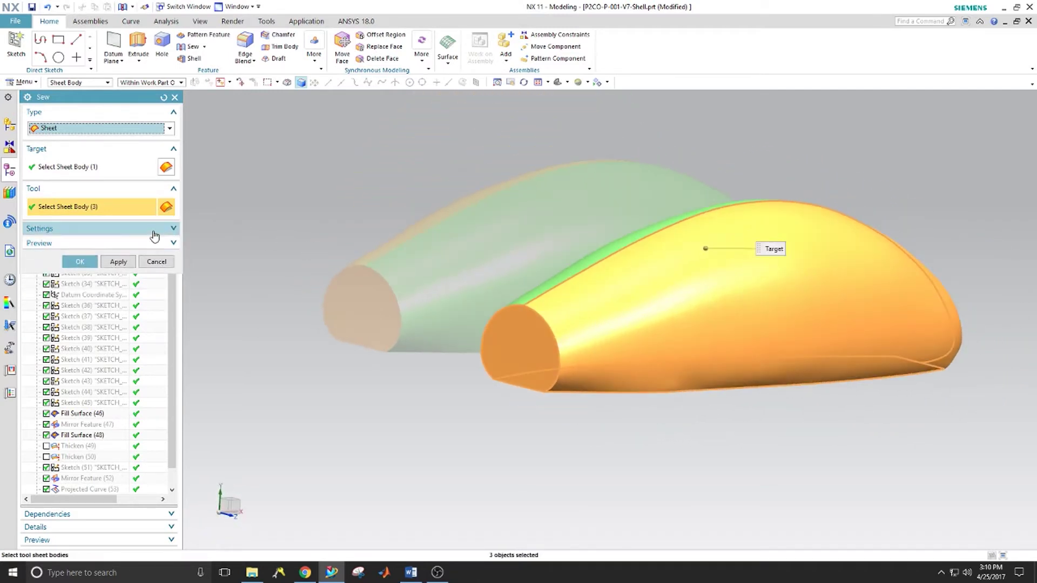
{"action": "left_click", "coordinate": [154, 231]}
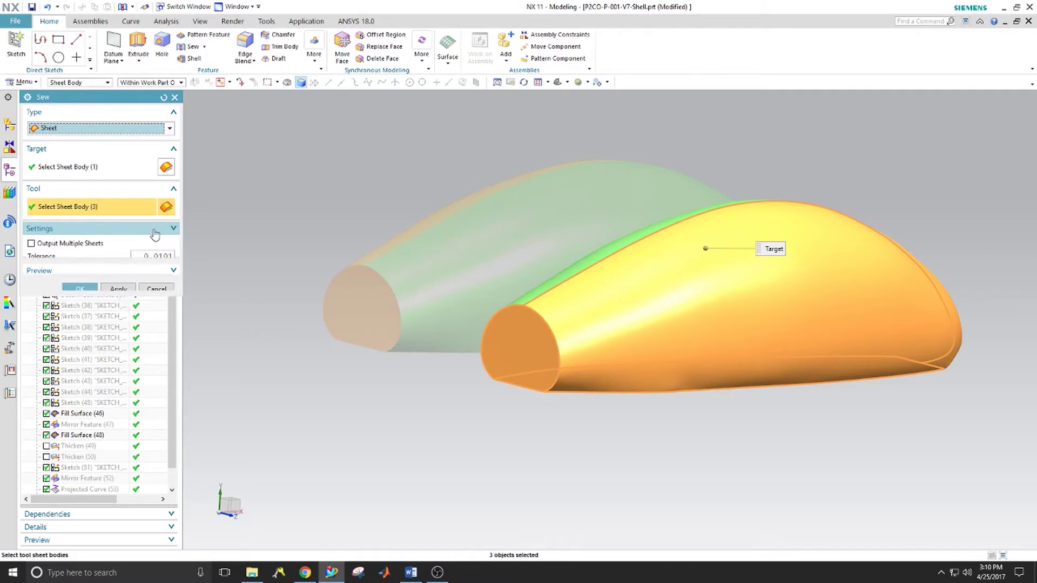
{"action": "left_click", "coordinate": [155, 231]}
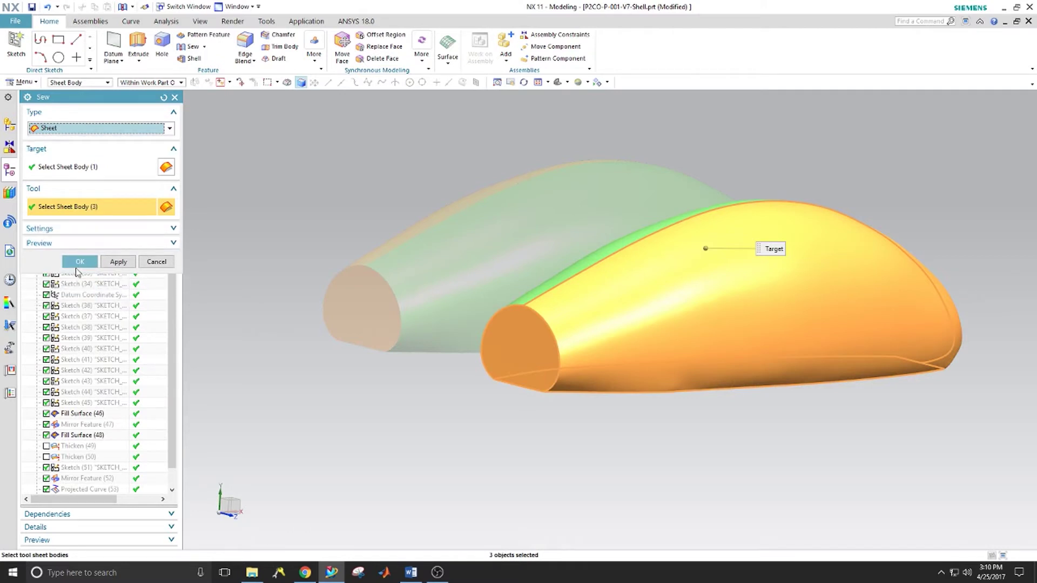
{"action": "left_click", "coordinate": [169, 128]}
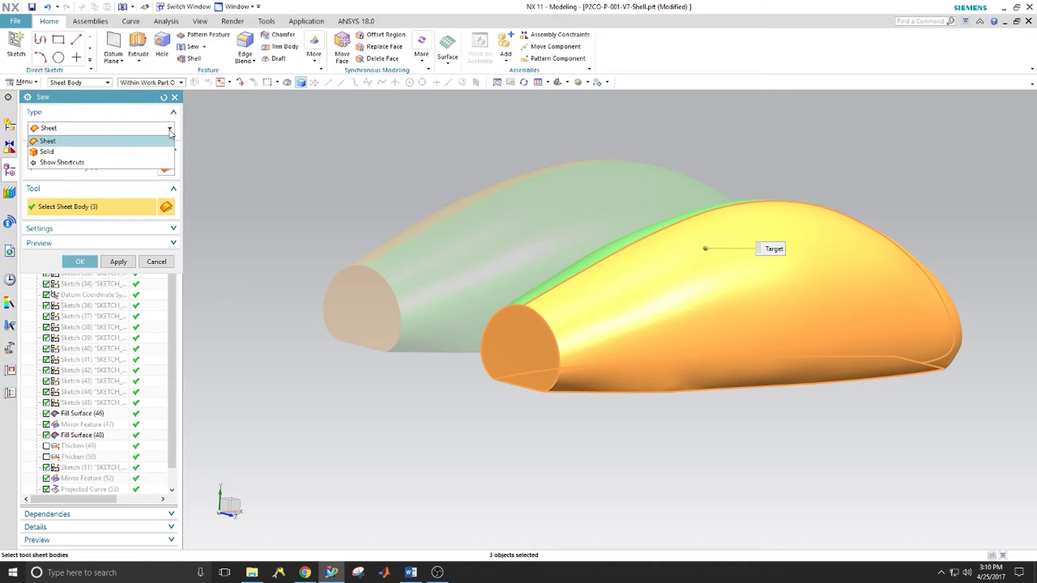
{"action": "left_click", "coordinate": [157, 141]}
{"action": "left_click", "coordinate": [89, 261]}
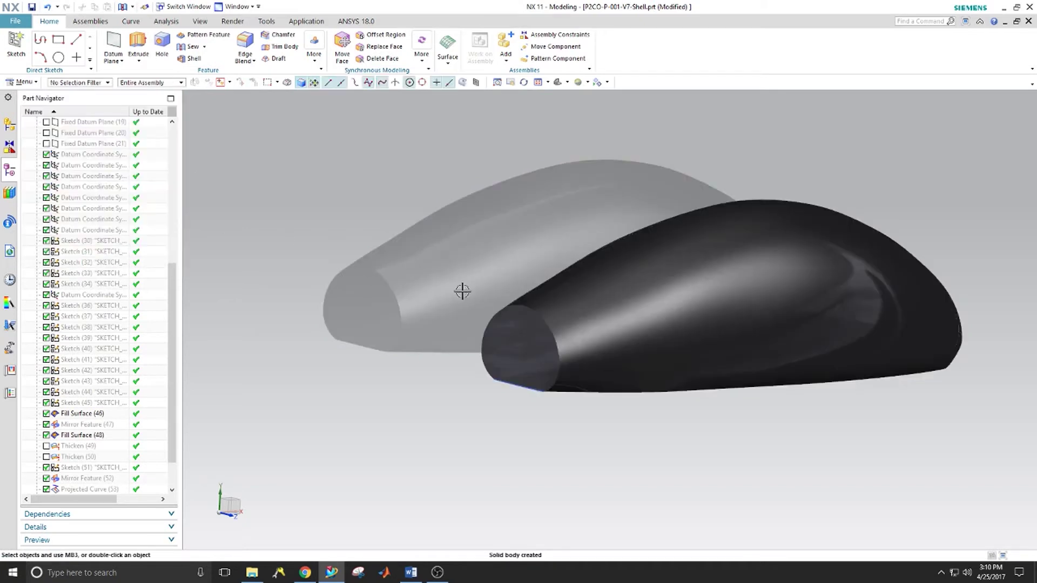
Hide and reshow the solid bodies to check the sewn shell's body type, and hide all curves
{"action": "scroll", "coordinate": [66, 400], "scroll_direction": "down", "scroll_amount": 2}
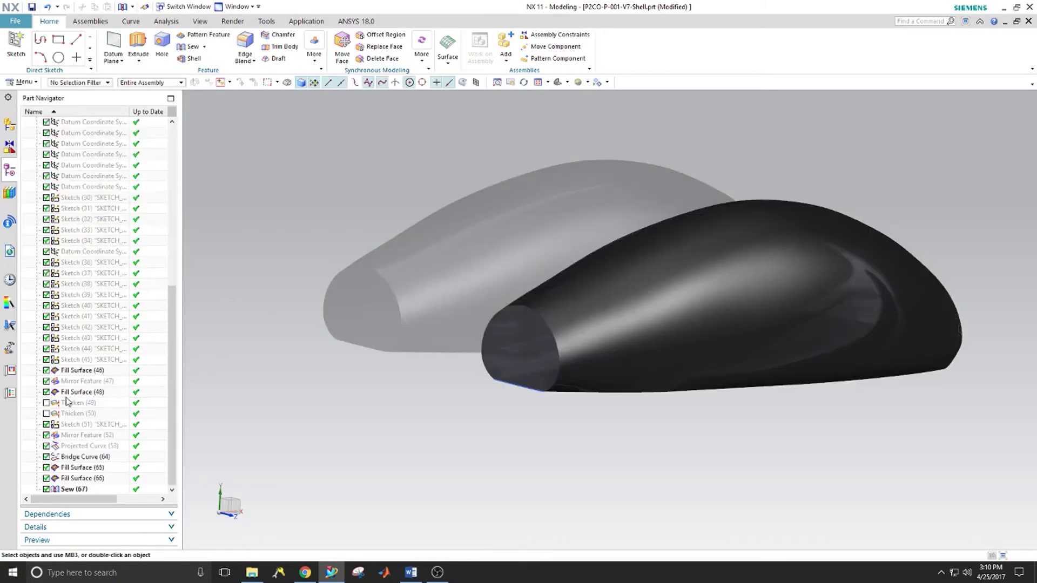
{"action": "left_click", "coordinate": [606, 82]}
{"action": "left_click", "coordinate": [613, 97]}
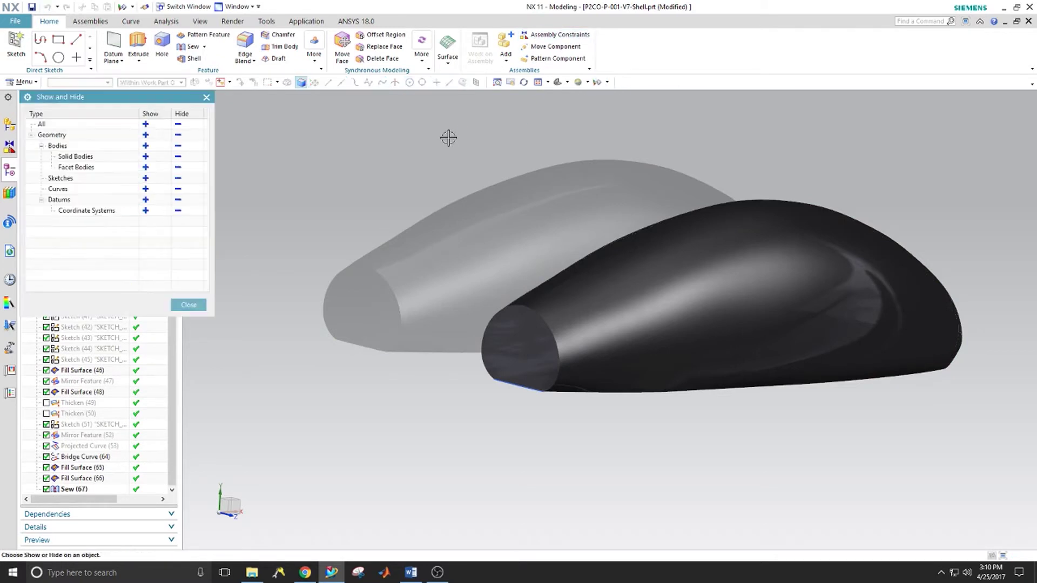
{"action": "left_click", "coordinate": [178, 156]}
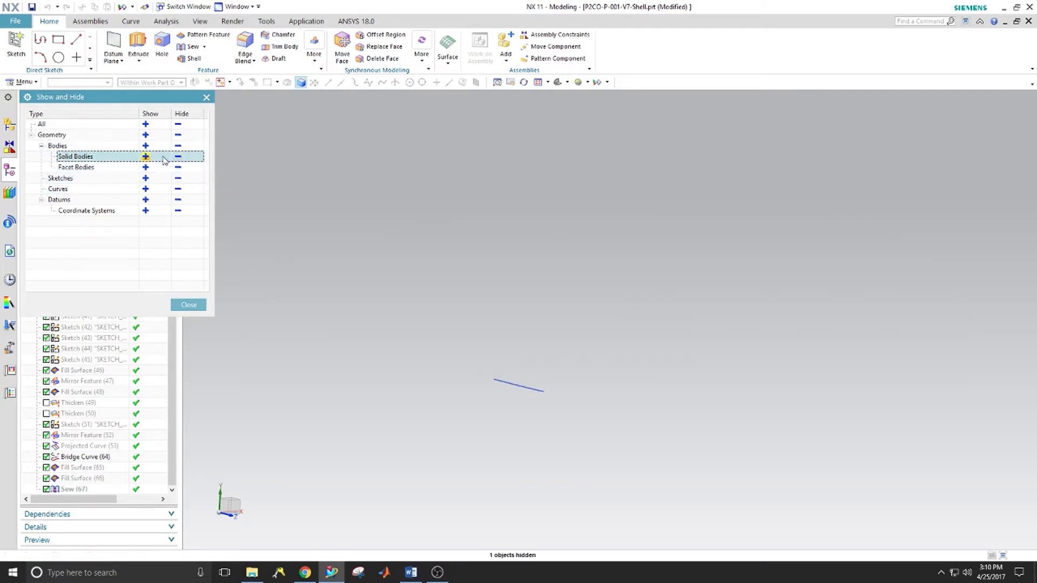
{"action": "left_click", "coordinate": [146, 157]}
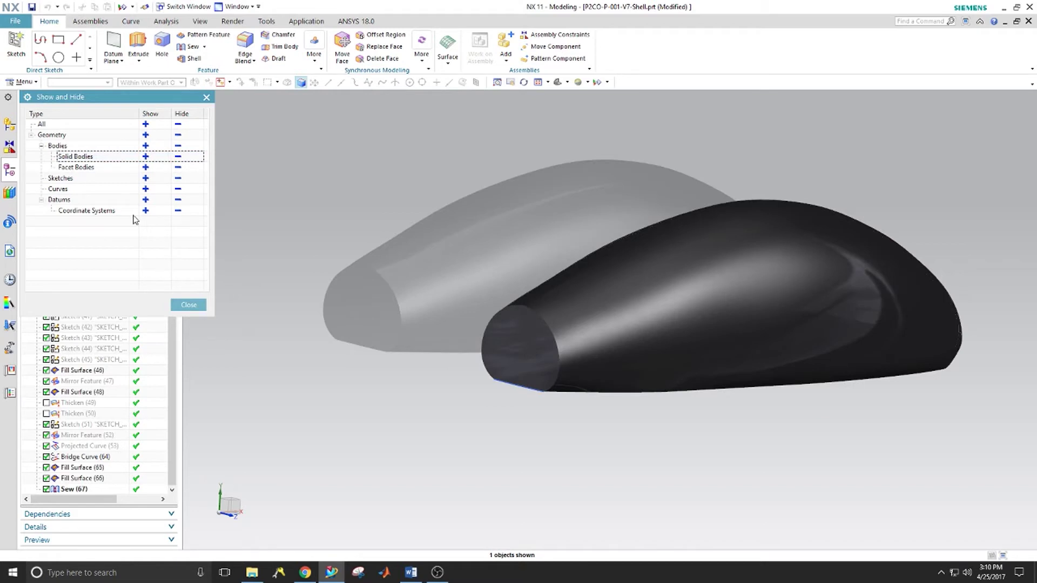
{"action": "left_click", "coordinate": [192, 190]}
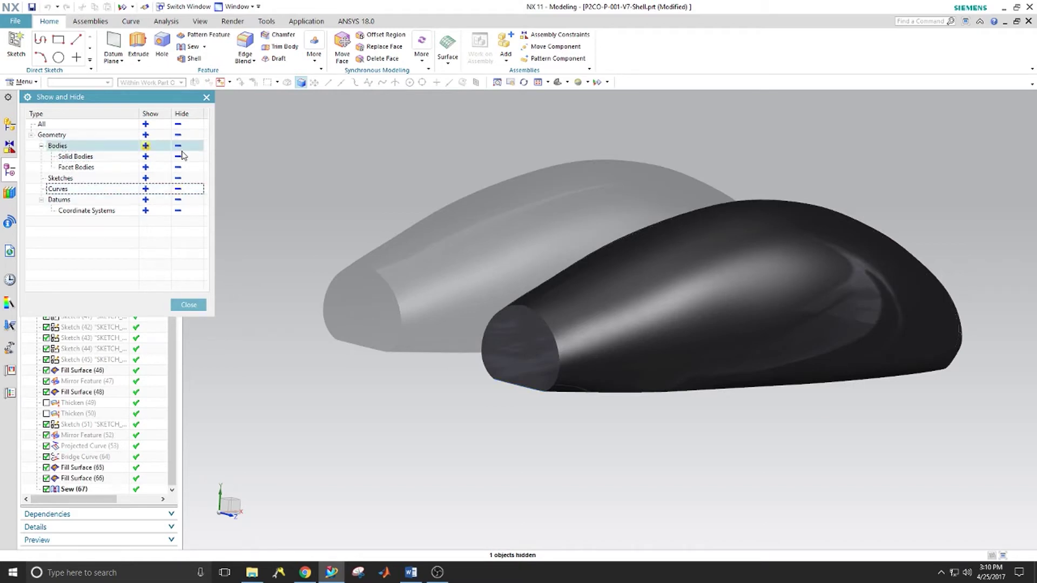
{"action": "left_click", "coordinate": [188, 304]}
{"action": "middle_click_drag", "start_coordinate": [220, 305], "coordinate": [266, 303]}
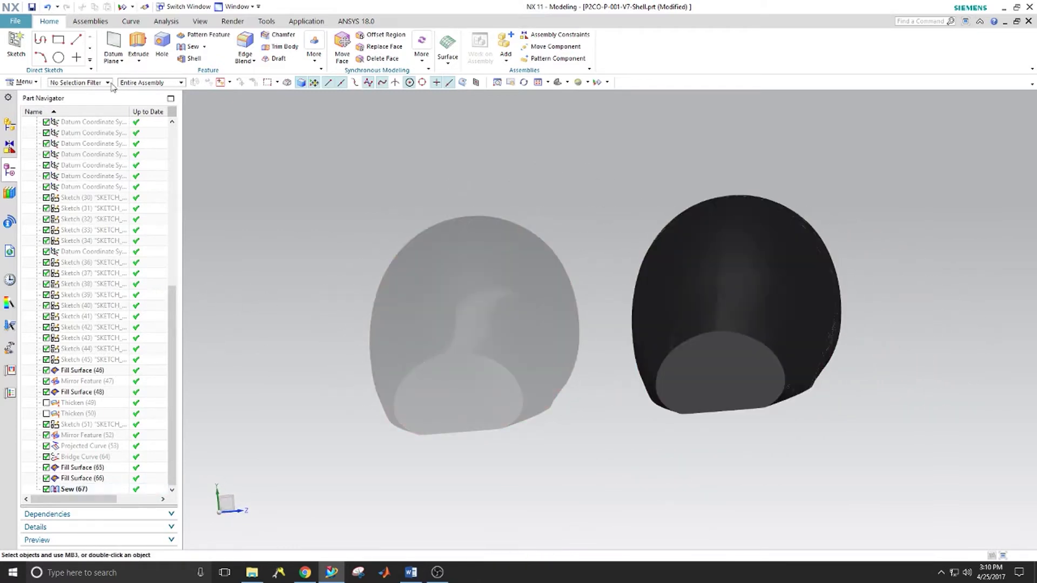
{"action": "left_click", "coordinate": [59, 57]}
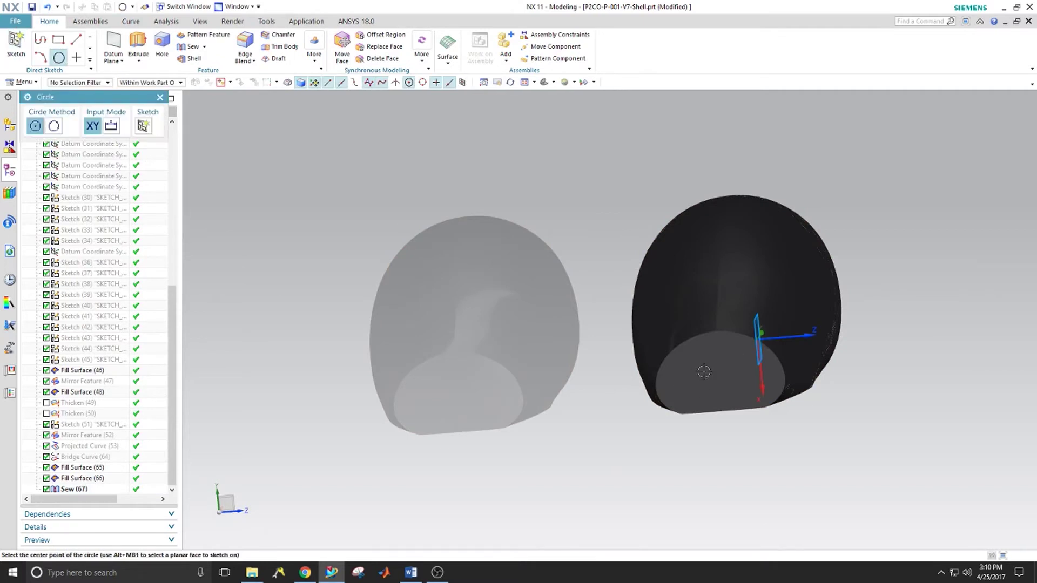
{"action": "left_click", "coordinate": [718, 376]}
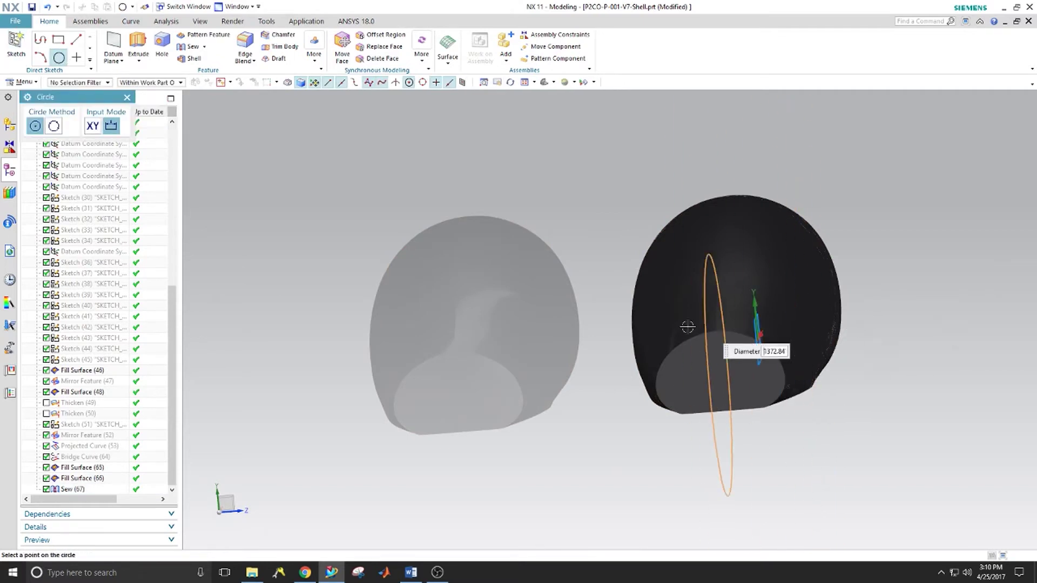
{"action": "key", "text": "Escape"}
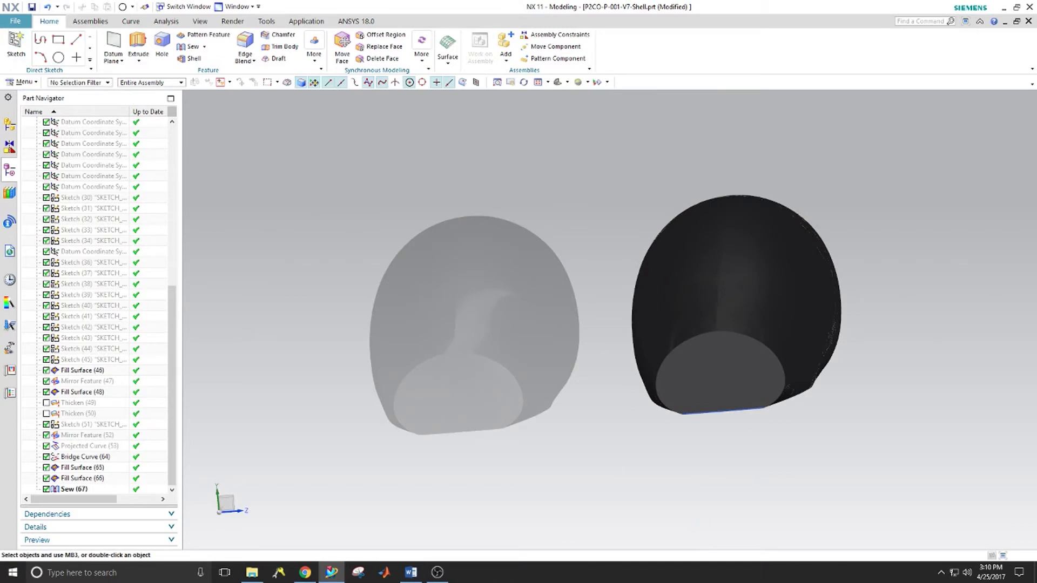
Create a datum plane on the flat end face of the dark shell with an offset distance of 0 mm
{"action": "left_click", "coordinate": [113, 44]}
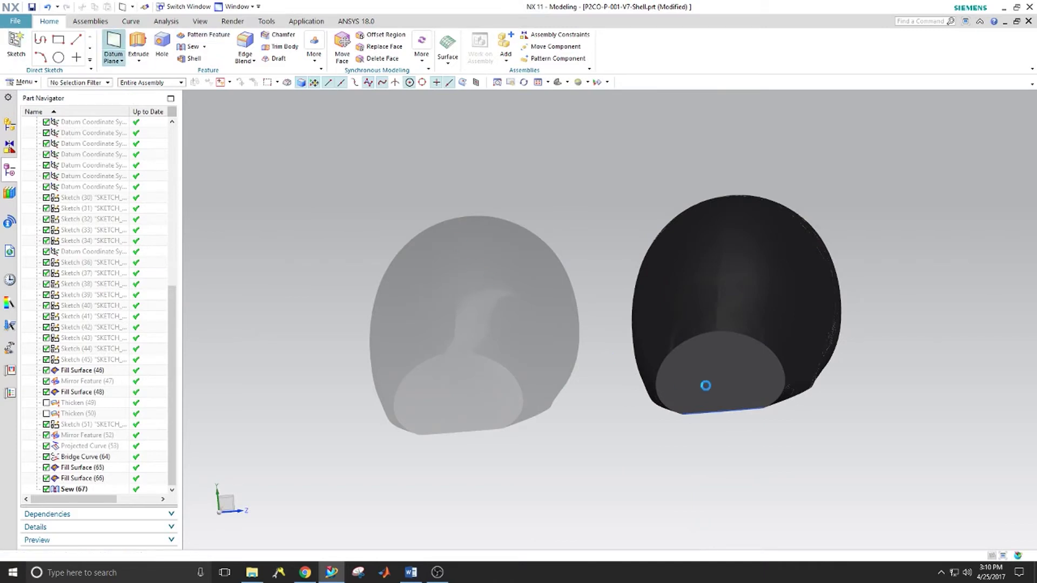
{"action": "left_click", "coordinate": [720, 347]}
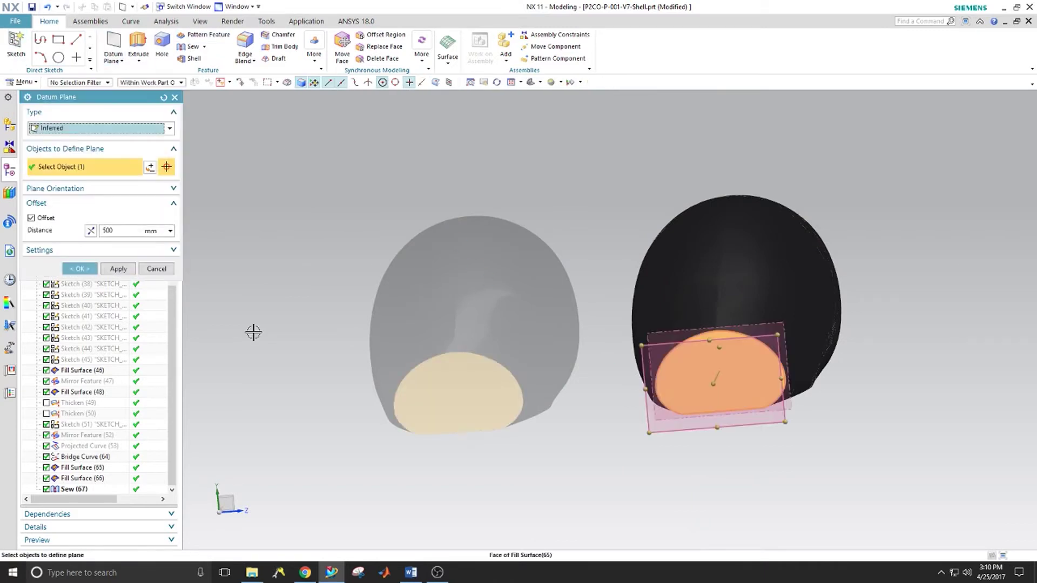
{"action": "double_click", "coordinate": [127, 231]}
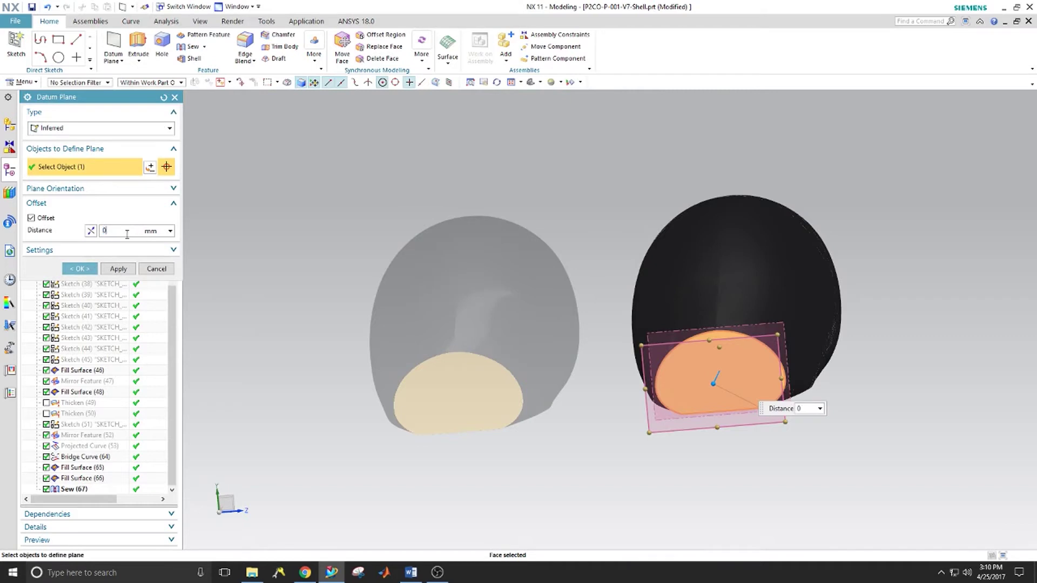
{"action": "left_click", "coordinate": [79, 268]}
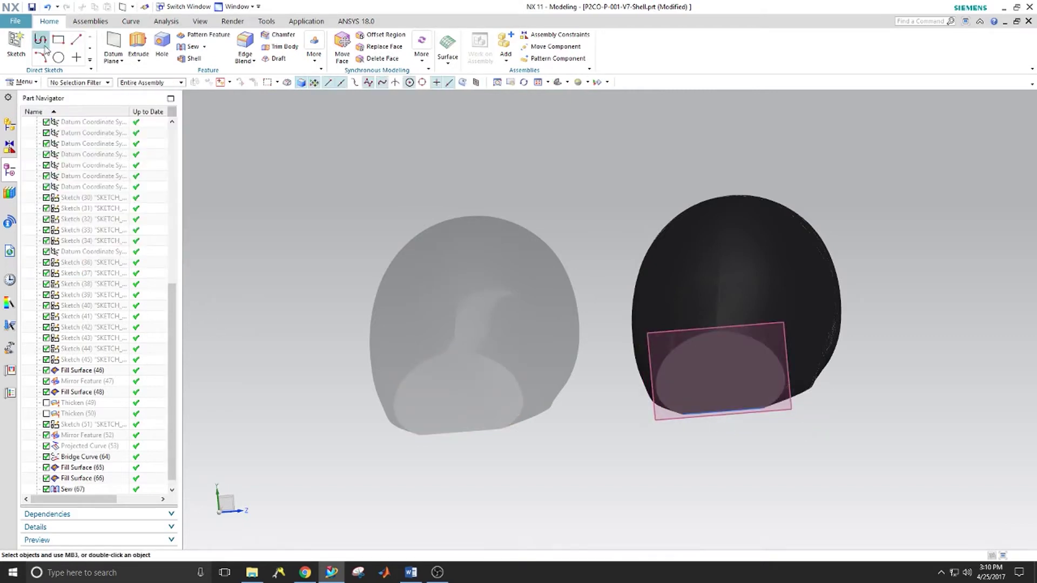
Start a circle in a new sketch placed on the datum plane at the shell's flat end face
{"action": "left_click", "coordinate": [58, 57]}
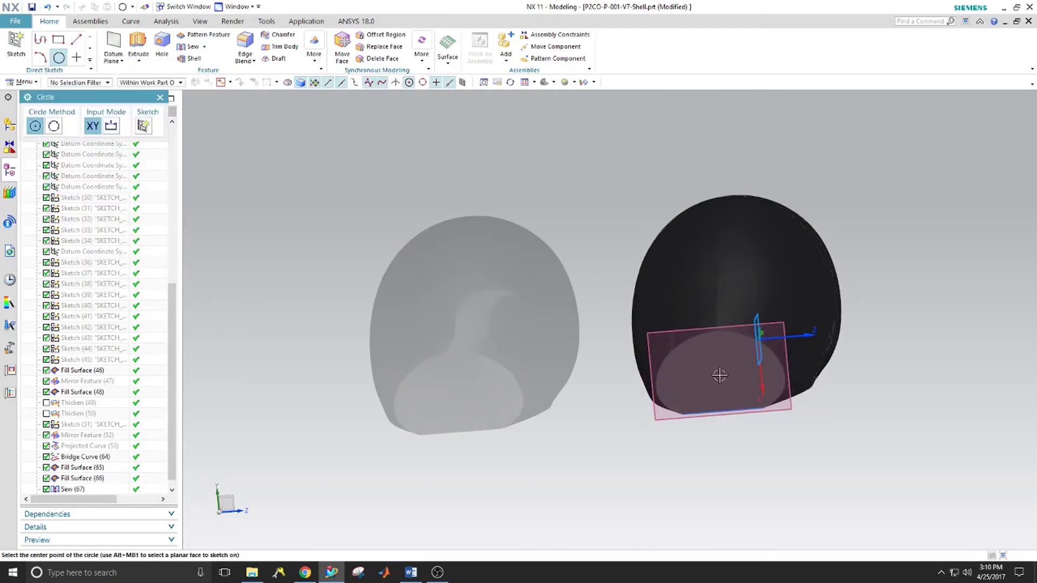
{"action": "left_click", "coordinate": [724, 350]}
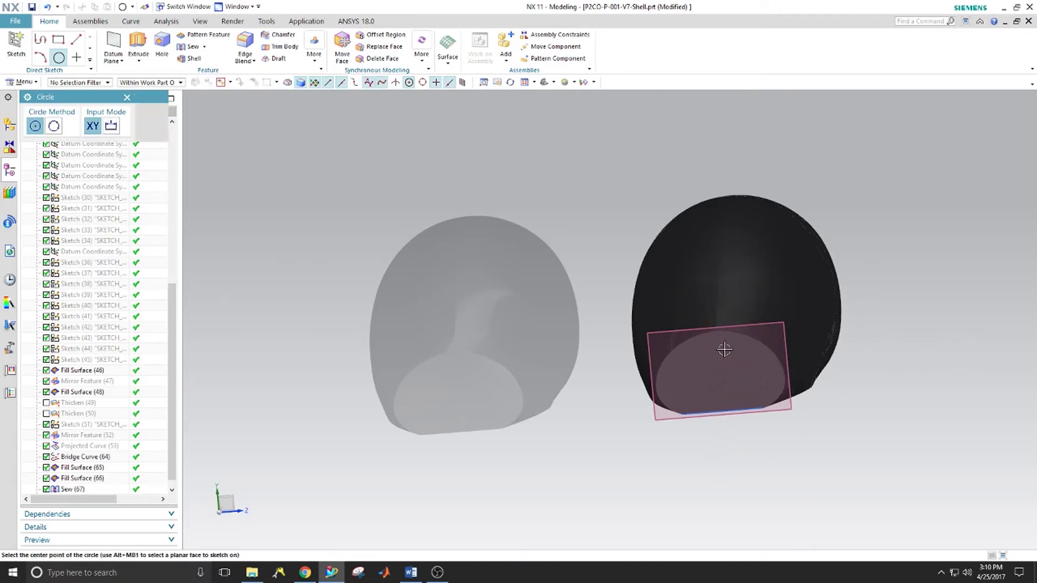
{"action": "left_click", "coordinate": [143, 126]}
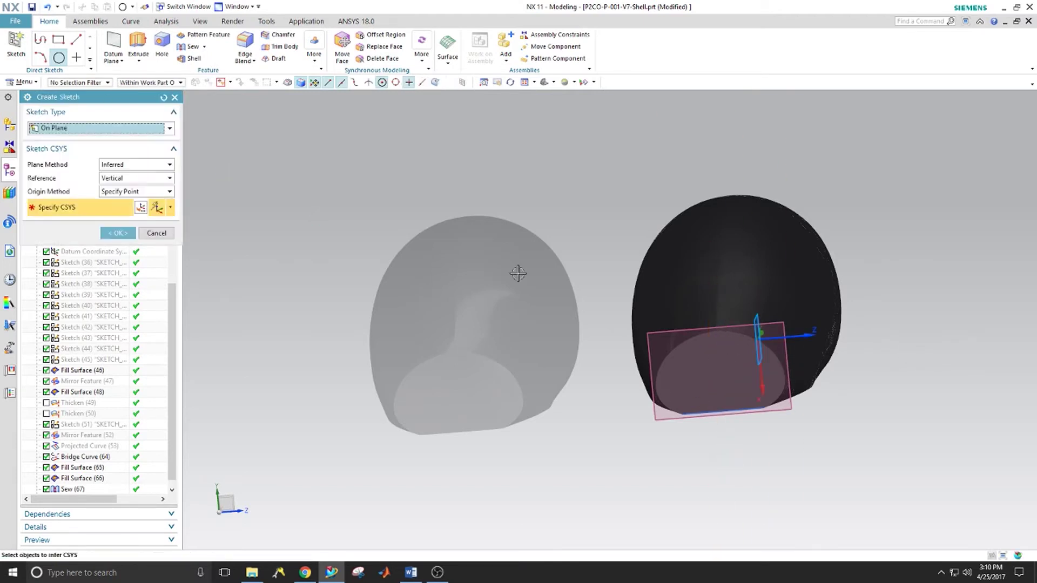
{"action": "left_click", "coordinate": [665, 329]}
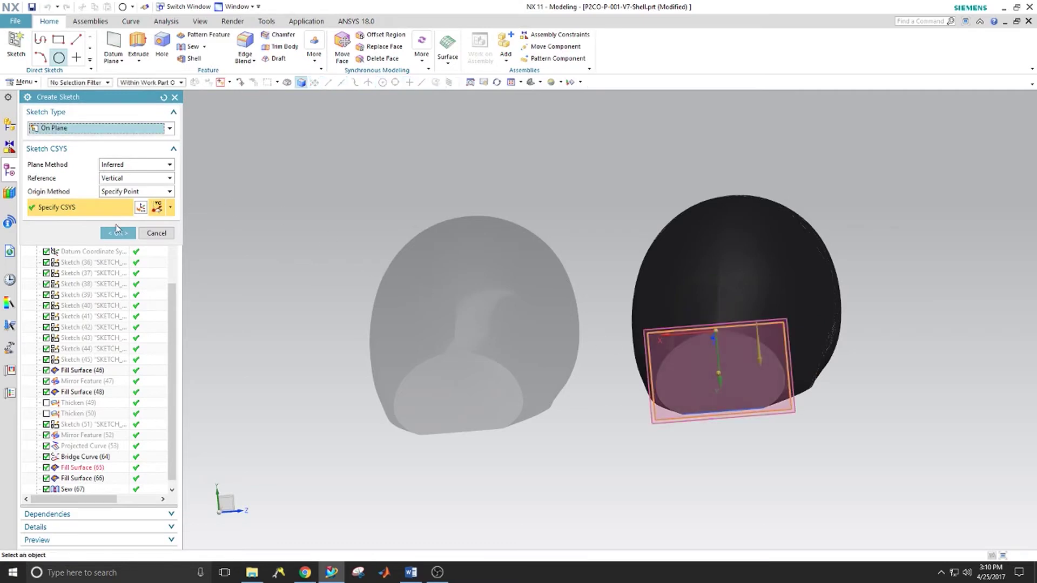
{"action": "left_click", "coordinate": [124, 235]}
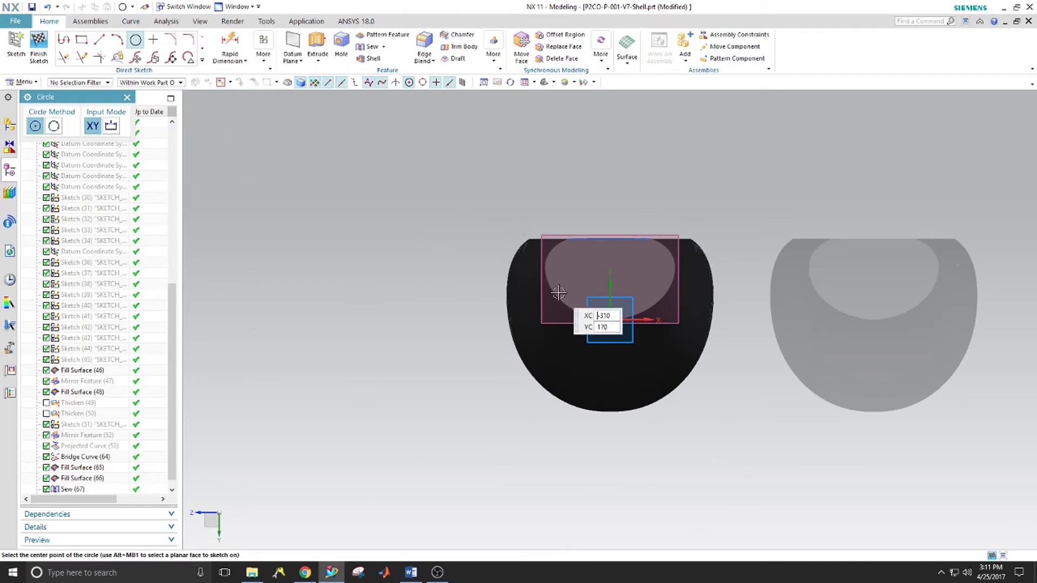
Draw a circle about 2683 mm in diameter, centred near the middle of the shell's flat end face
{"action": "left_click", "coordinate": [606, 266]}
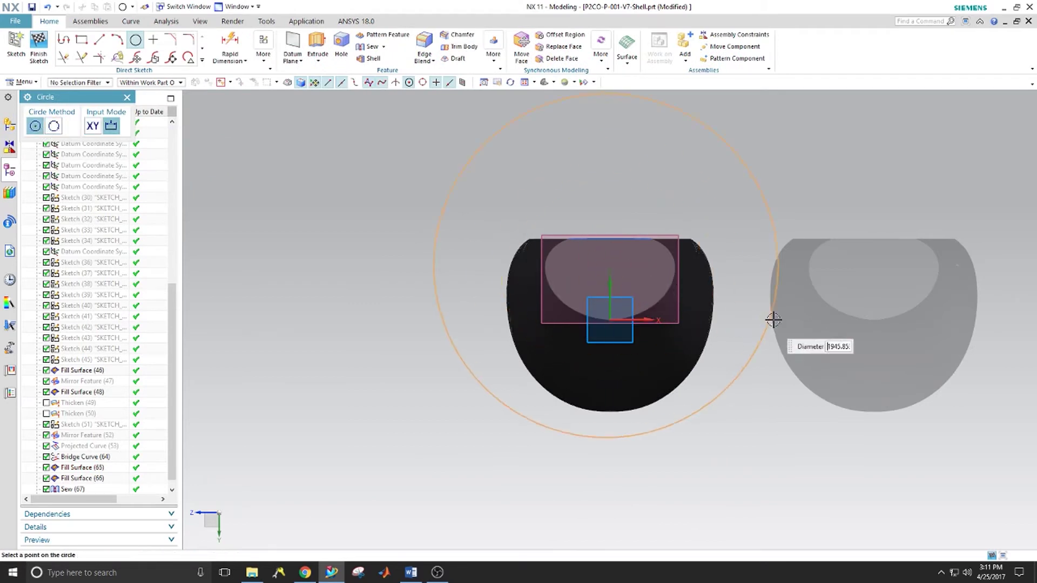
{"action": "left_click", "coordinate": [823, 347]}
{"action": "scroll", "coordinate": [760, 270], "scroll_direction": "down", "scroll_amount": 2}
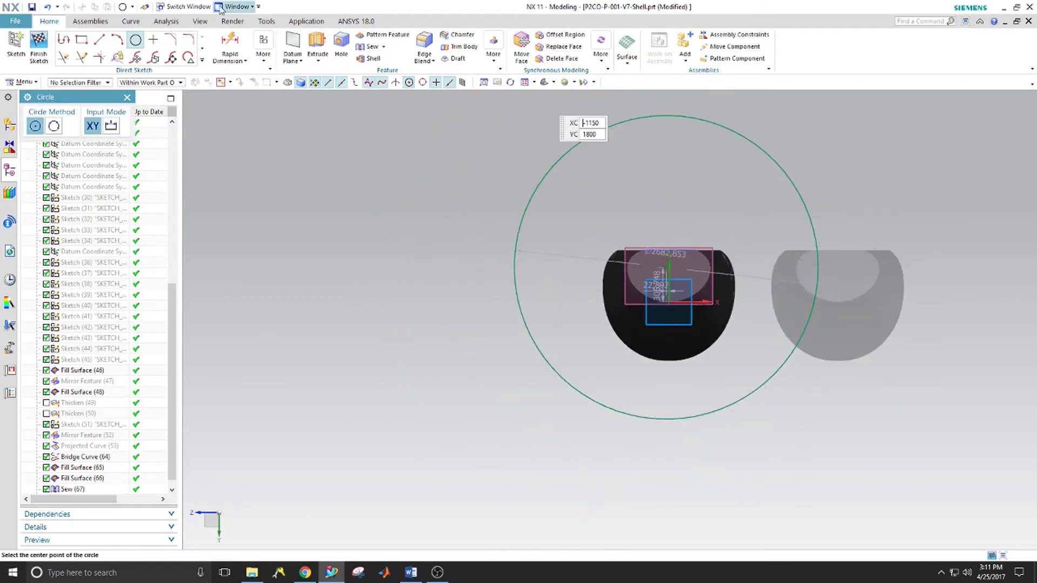
Draw a chord about 2122 mm long across the upper part of the circle and constrain it horizontal
{"action": "left_click", "coordinate": [99, 40]}
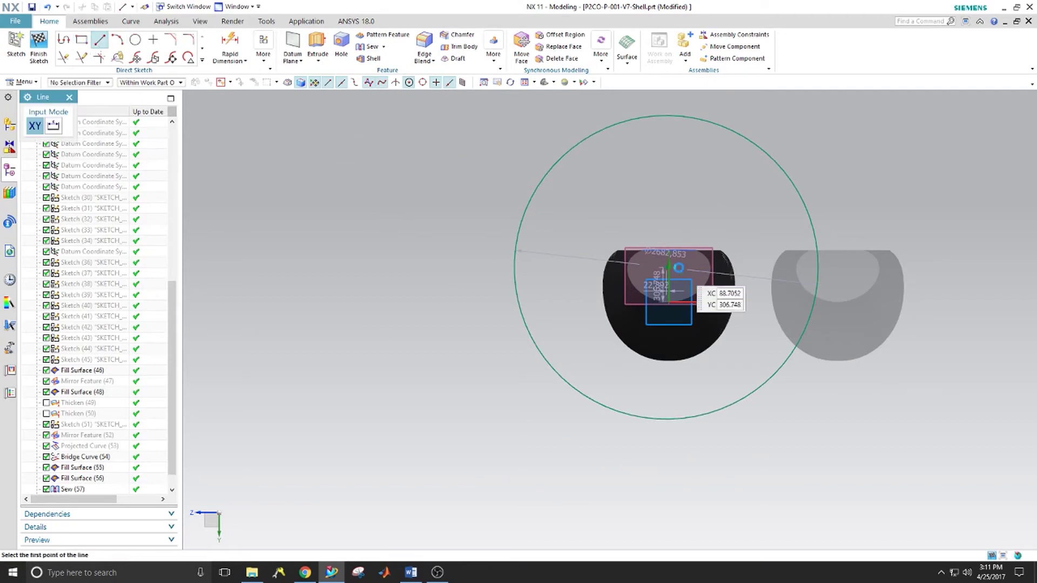
{"action": "left_click", "coordinate": [537, 184]}
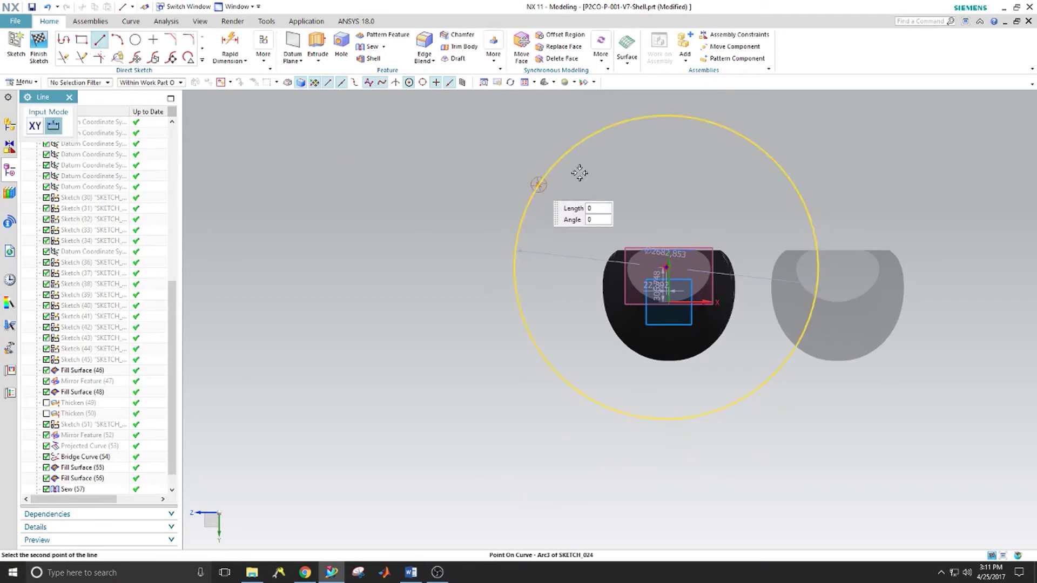
{"action": "left_click", "coordinate": [779, 163]}
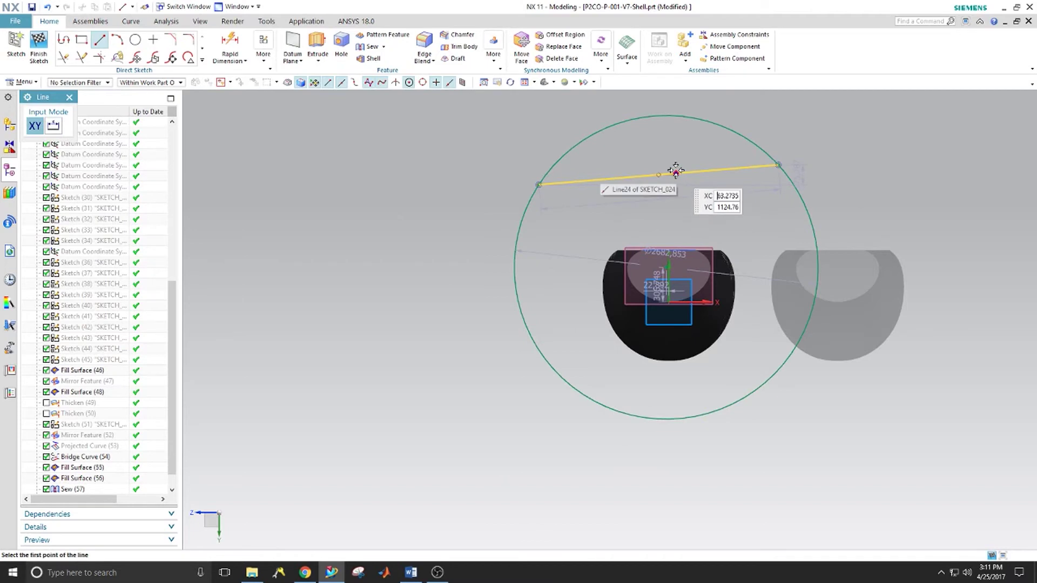
{"action": "key", "text": "Escape"}
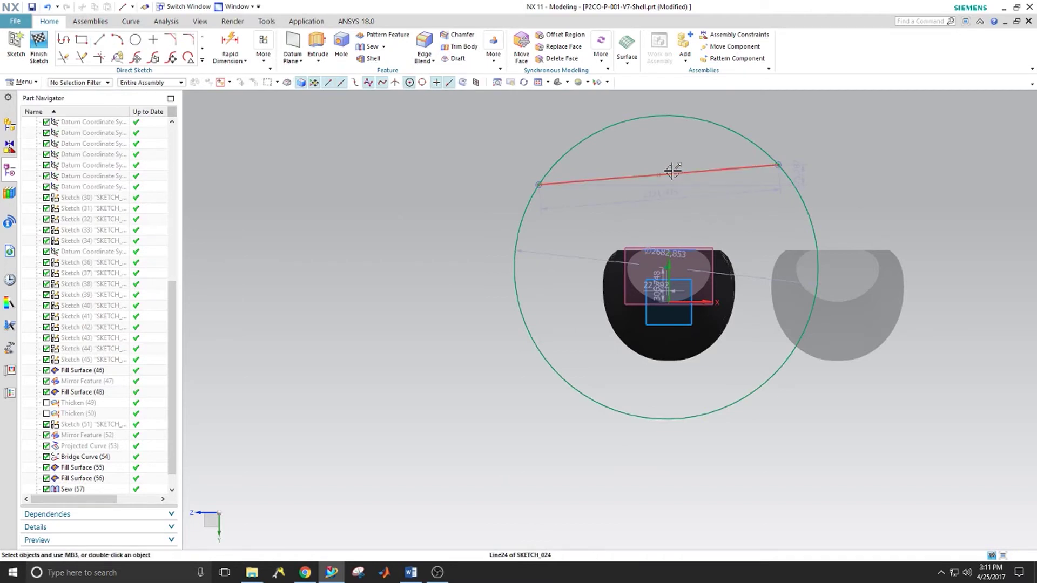
{"action": "right_click", "coordinate": [675, 174]}
{"action": "left_click", "coordinate": [787, 137]}
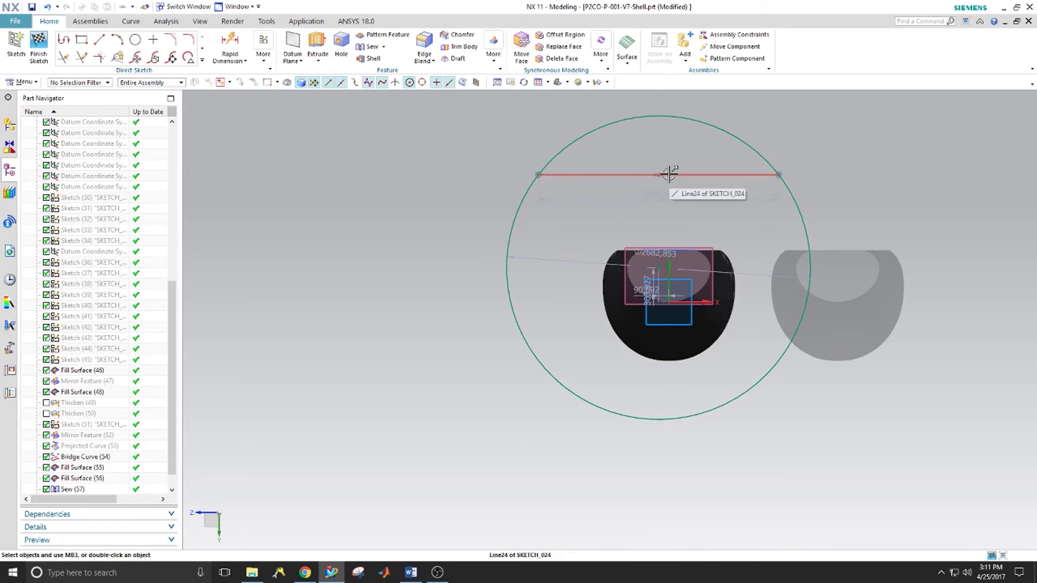
Try setting the chord's length to 127 mm and then 1270 mm, and undo these dimension changes
{"action": "scroll", "coordinate": [631, 183], "scroll_direction": "down", "scroll_amount": 3}
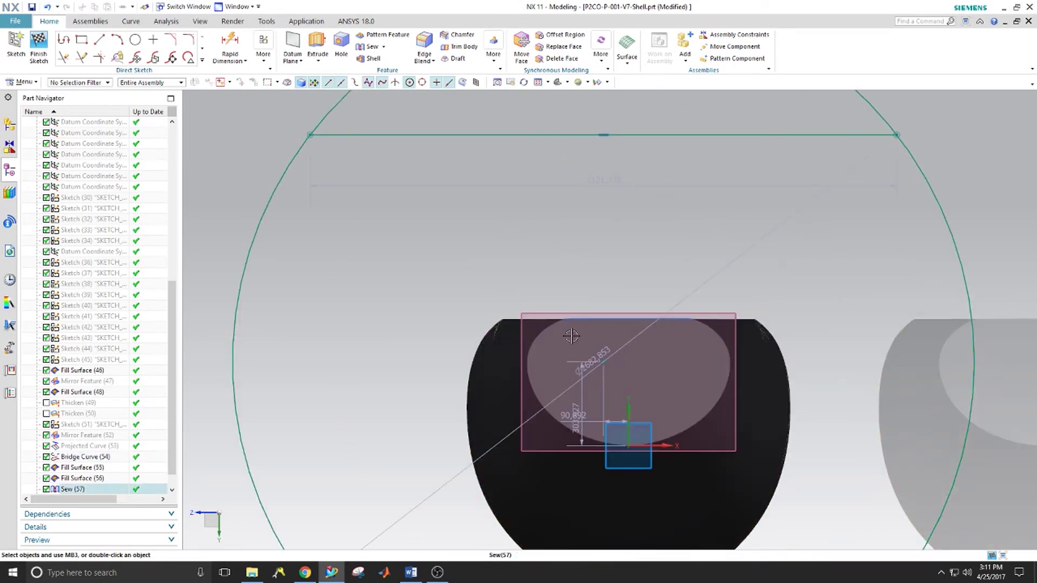
{"action": "double_click", "coordinate": [597, 180]}
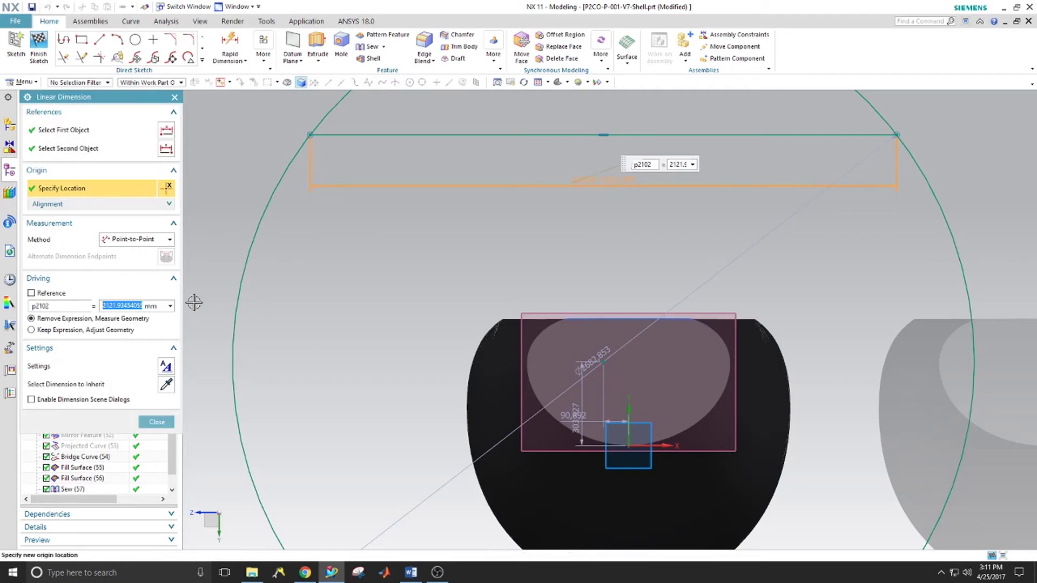
{"action": "type", "text": "127"}
{"action": "key", "text": "Return"}
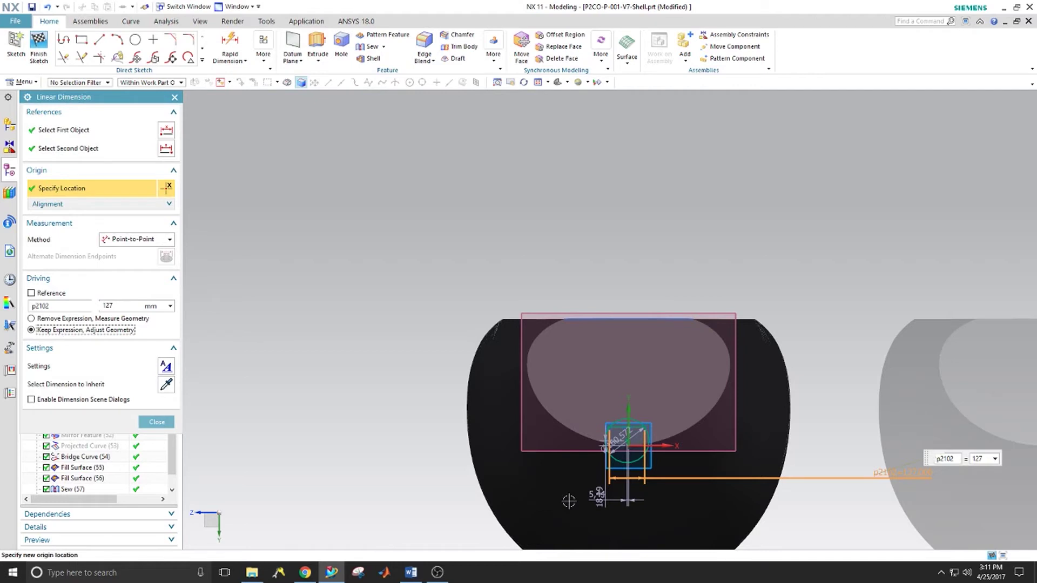
{"action": "double_click", "coordinate": [125, 304]}
{"action": "type", "text": "1270"}
{"action": "key", "text": "Return"}
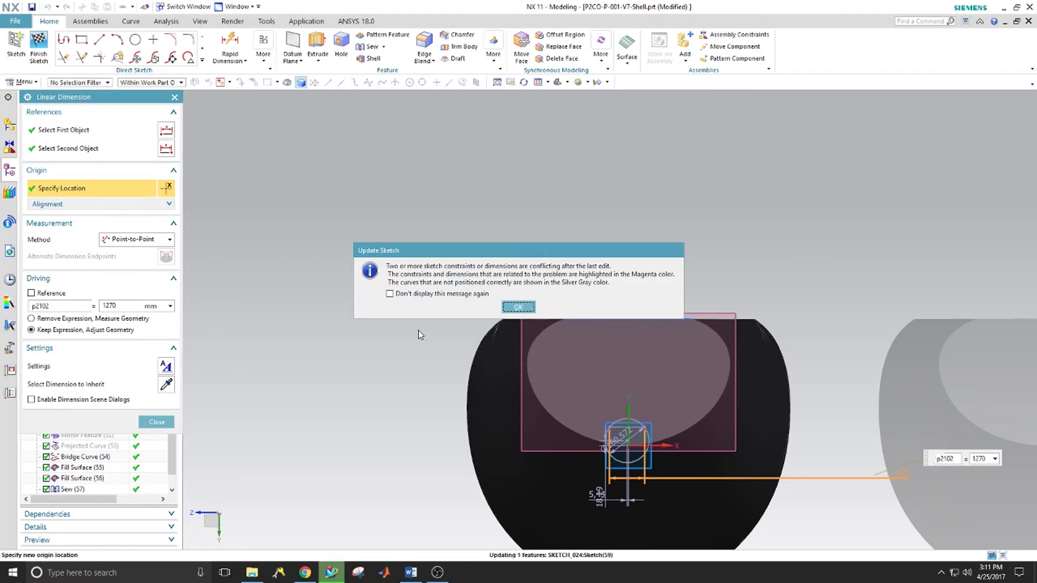
{"action": "left_click", "coordinate": [518, 307]}
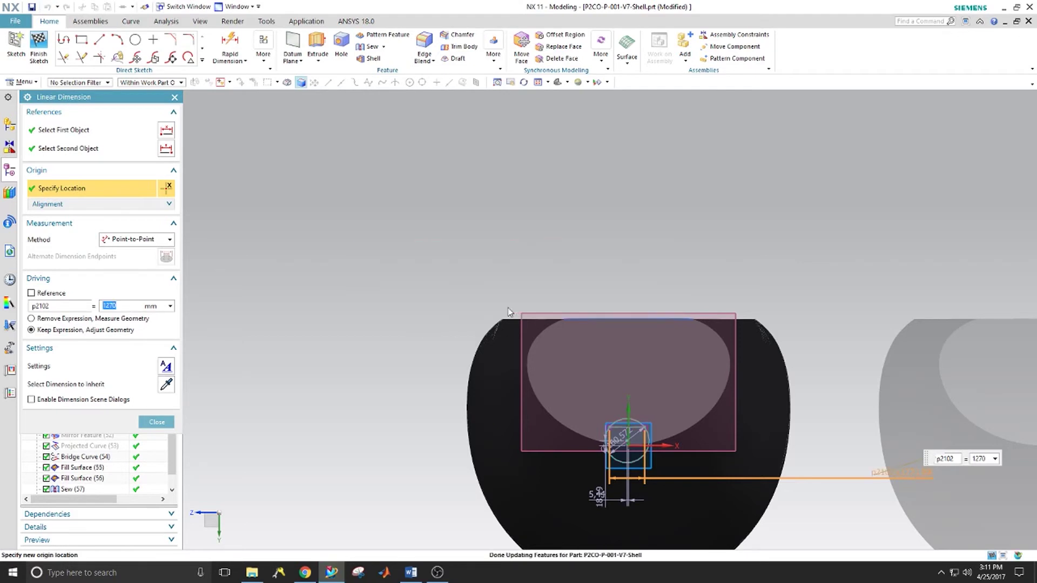
{"action": "middle_click", "coordinate": [198, 411]}
{"action": "scroll", "coordinate": [402, 347], "scroll_direction": "down", "scroll_amount": 4}
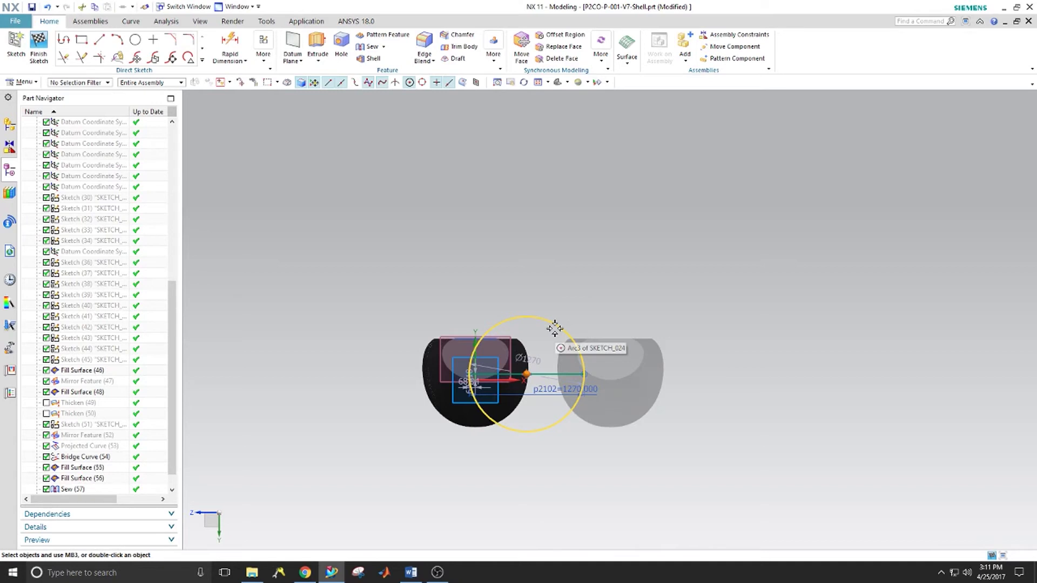
{"action": "key", "text": "ctrl+z"}
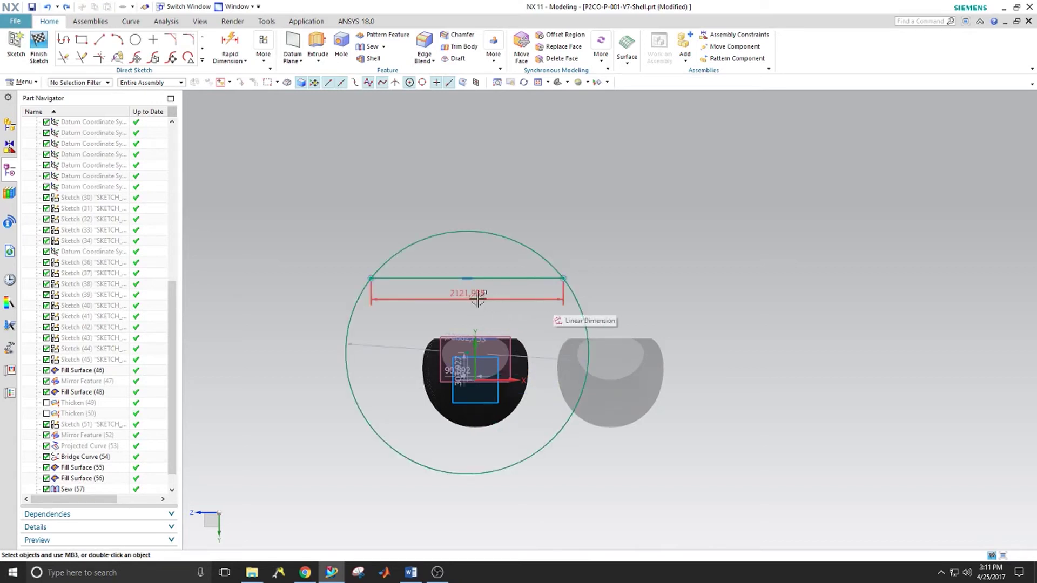
Set the horizontal chord's length dimension to 1270 mm
{"action": "double_click", "coordinate": [457, 294]}
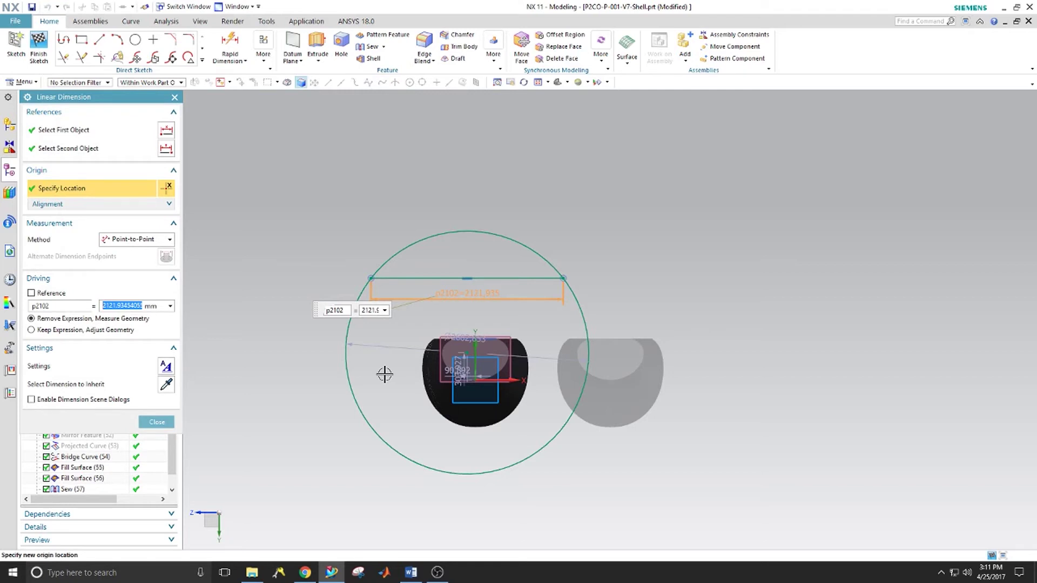
{"action": "type", "text": "1270"}
{"action": "key", "text": "Return"}
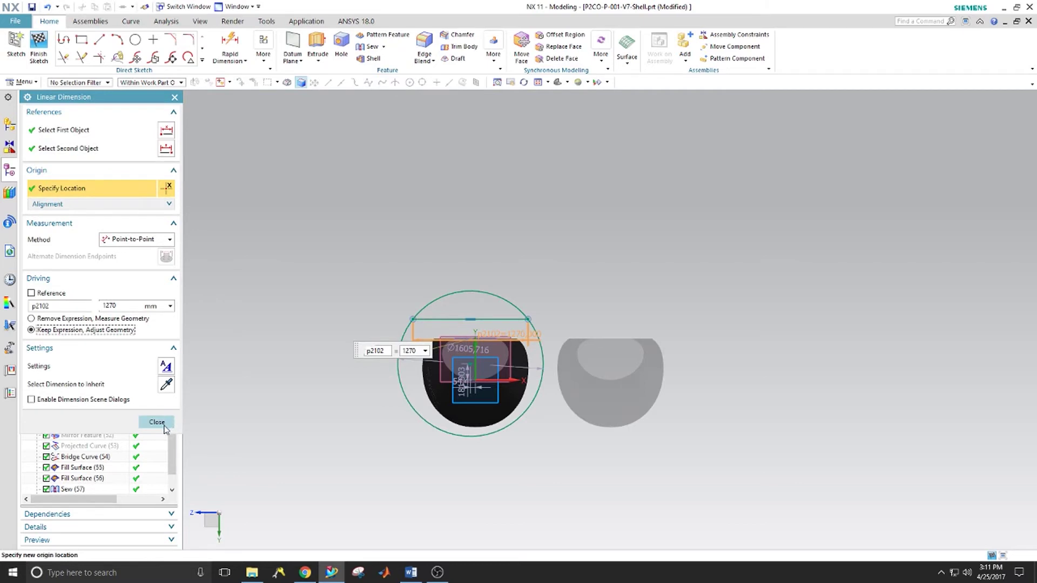
{"action": "left_click", "coordinate": [157, 422]}
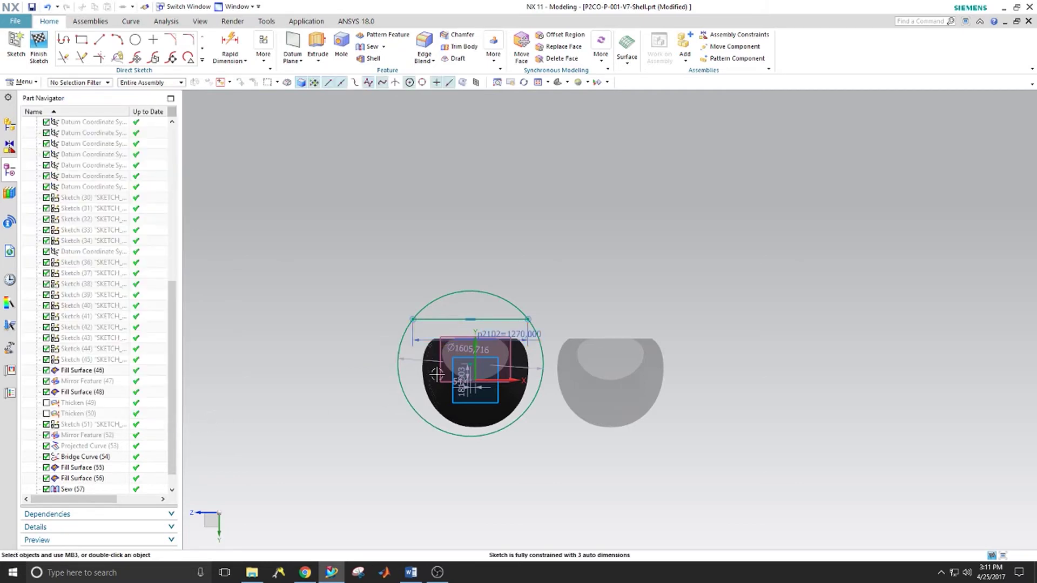
Set the circle's diameter dimension to 1828 mm
{"action": "double_click", "coordinate": [466, 349]}
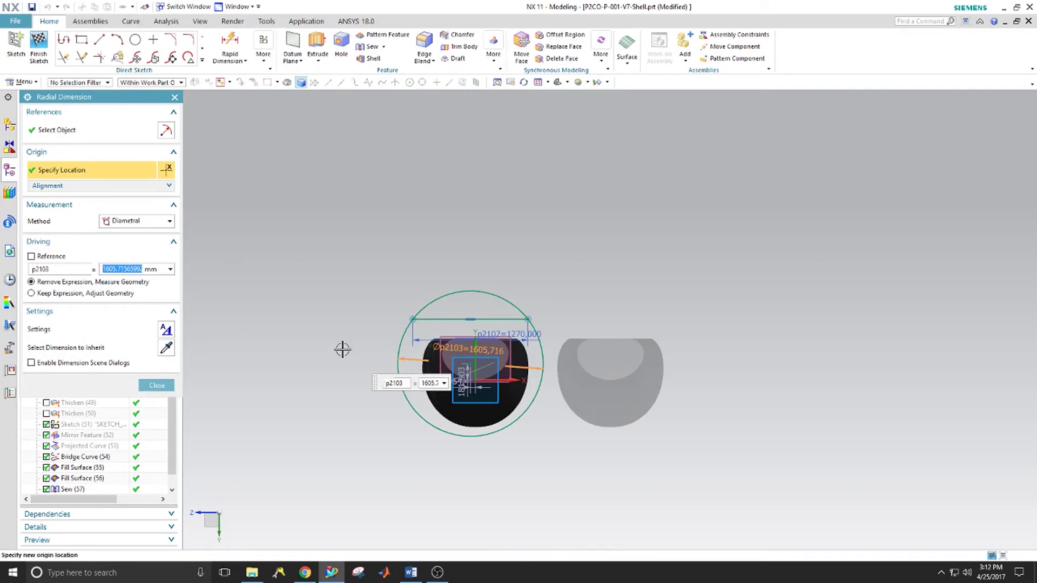
{"action": "type", "text": "1828"}
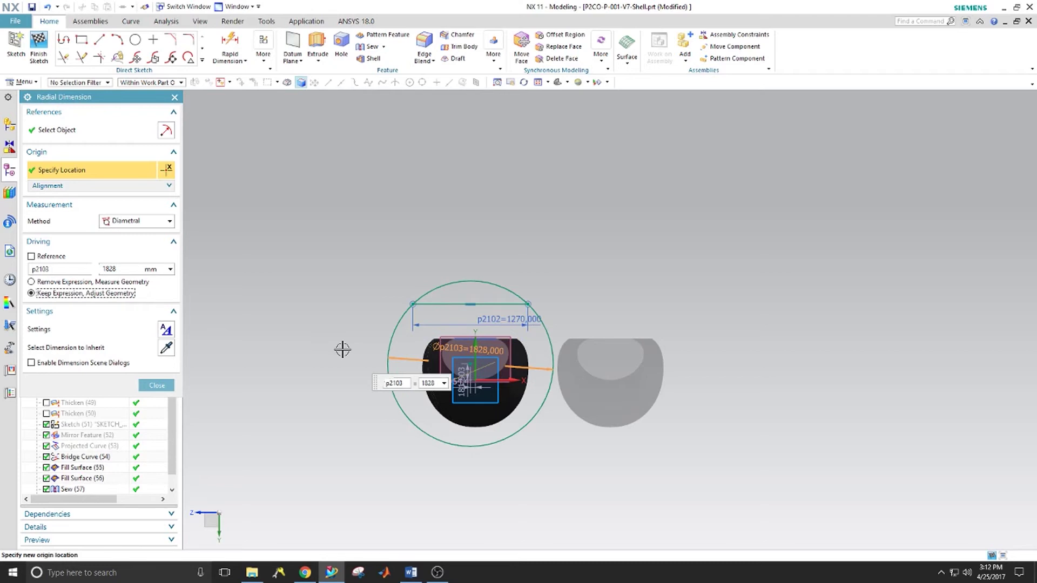
{"action": "key", "text": "Escape"}
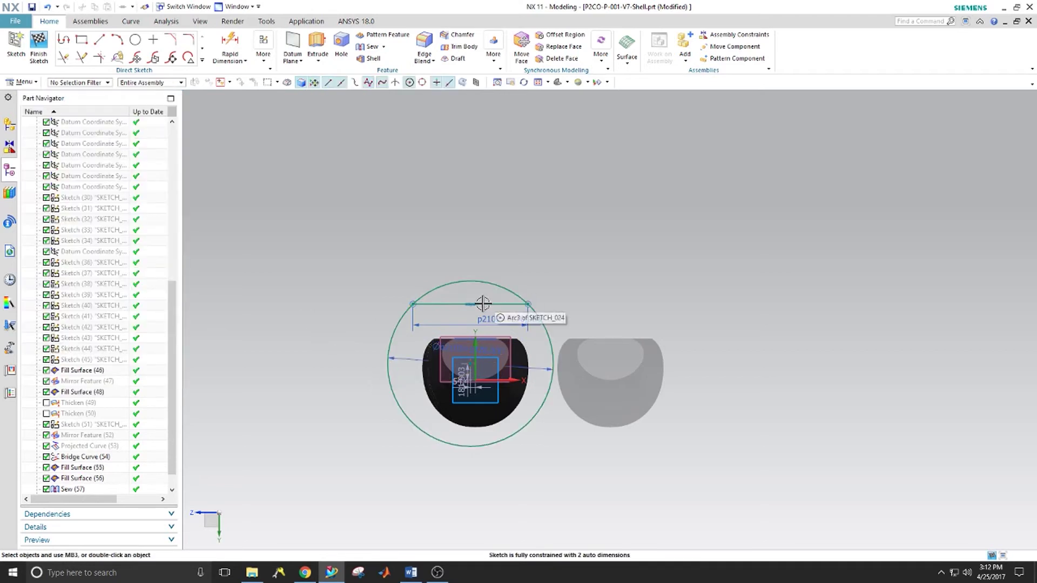
Dimension the vertical distance between the chord and the shell's flat upper edge and set it to 127 mm
{"action": "left_click", "coordinate": [450, 305]}
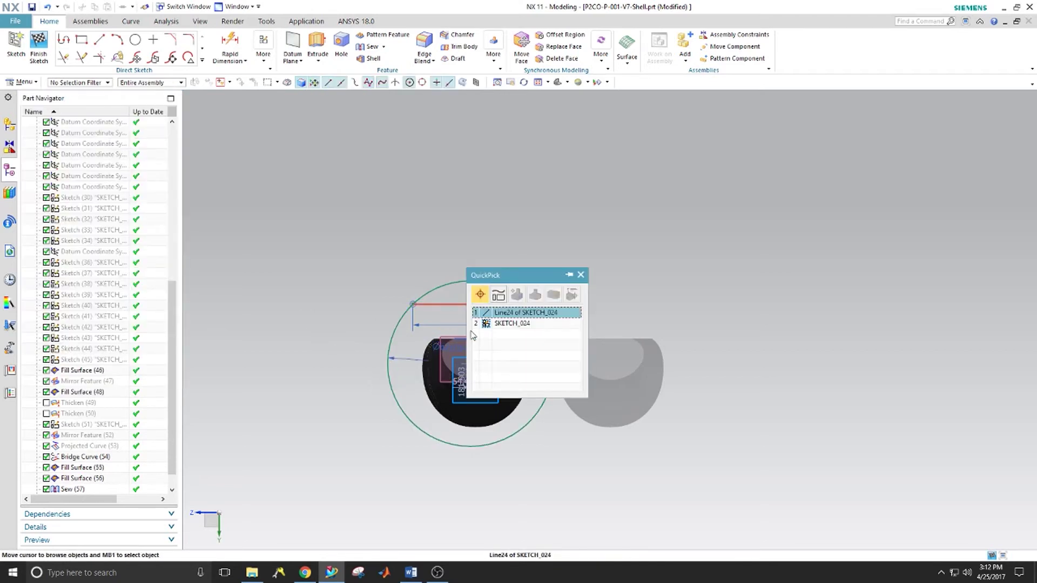
{"action": "key", "text": "Escape"}
{"action": "left_click", "coordinate": [216, 38]}
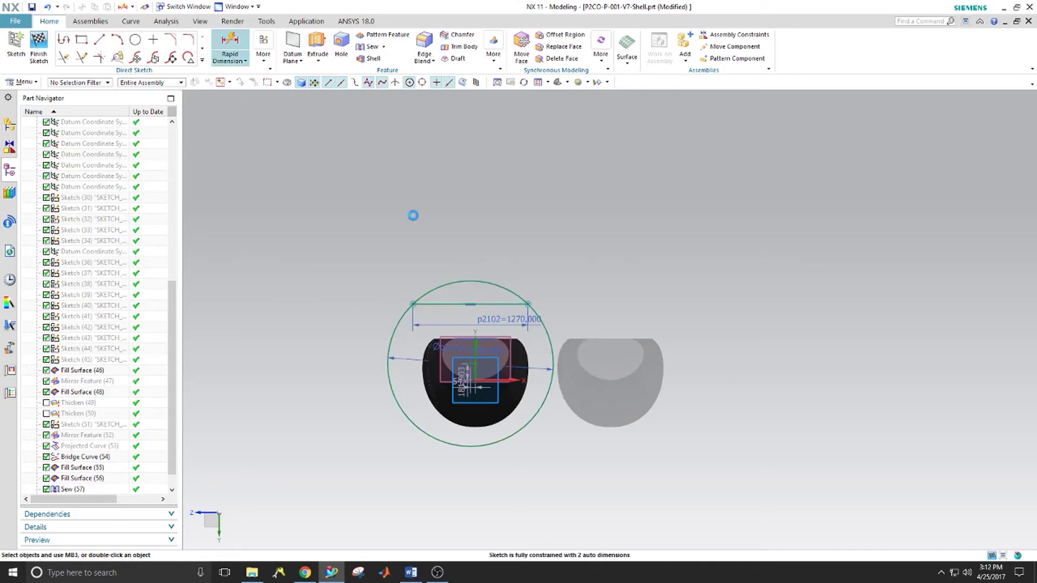
{"action": "scroll", "coordinate": [532, 352], "scroll_direction": "down", "scroll_amount": 6}
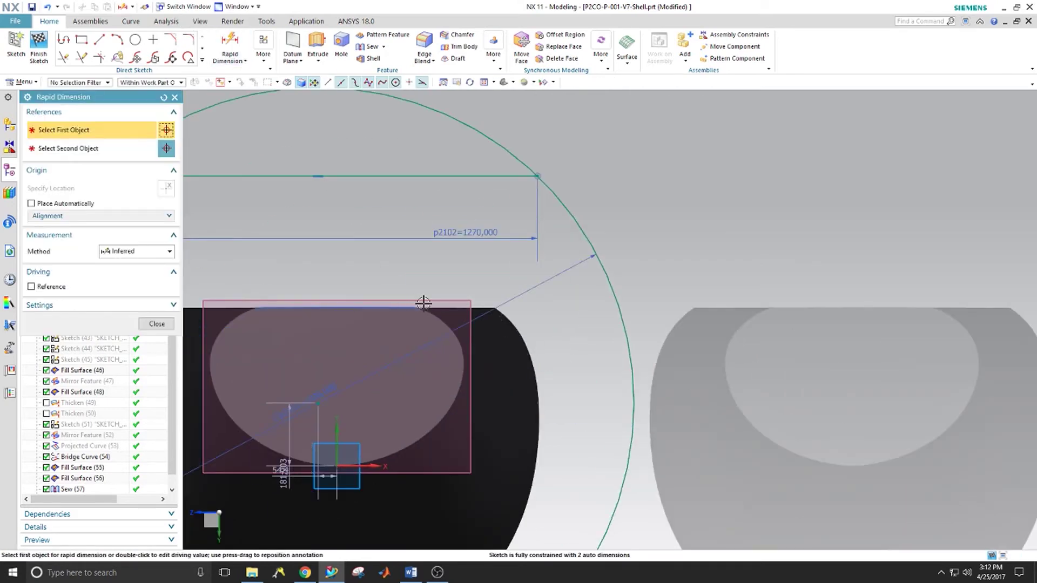
{"action": "left_click", "coordinate": [394, 309]}
{"action": "left_click", "coordinate": [371, 176]}
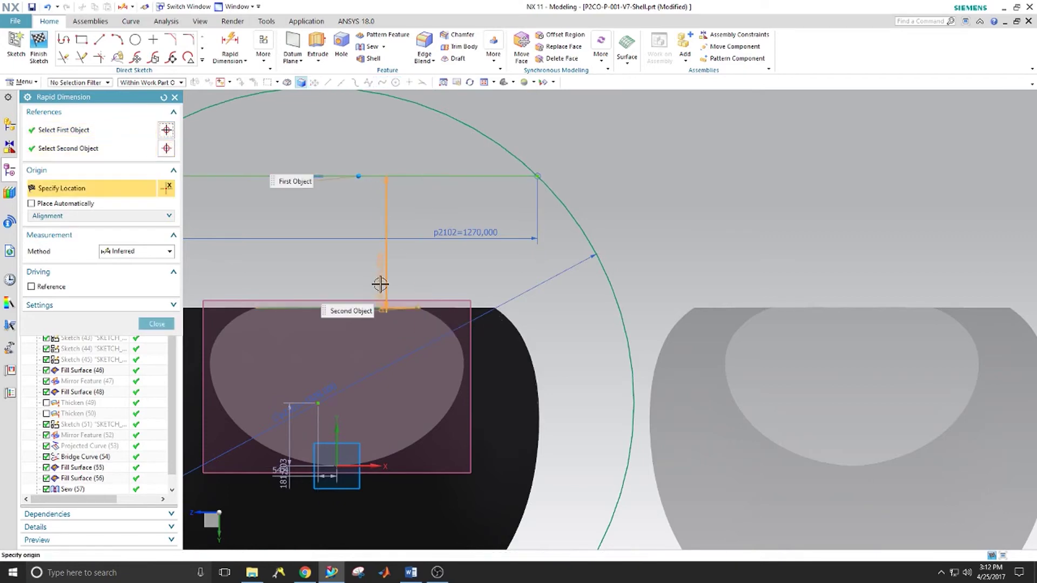
{"action": "left_click", "coordinate": [619, 267]}
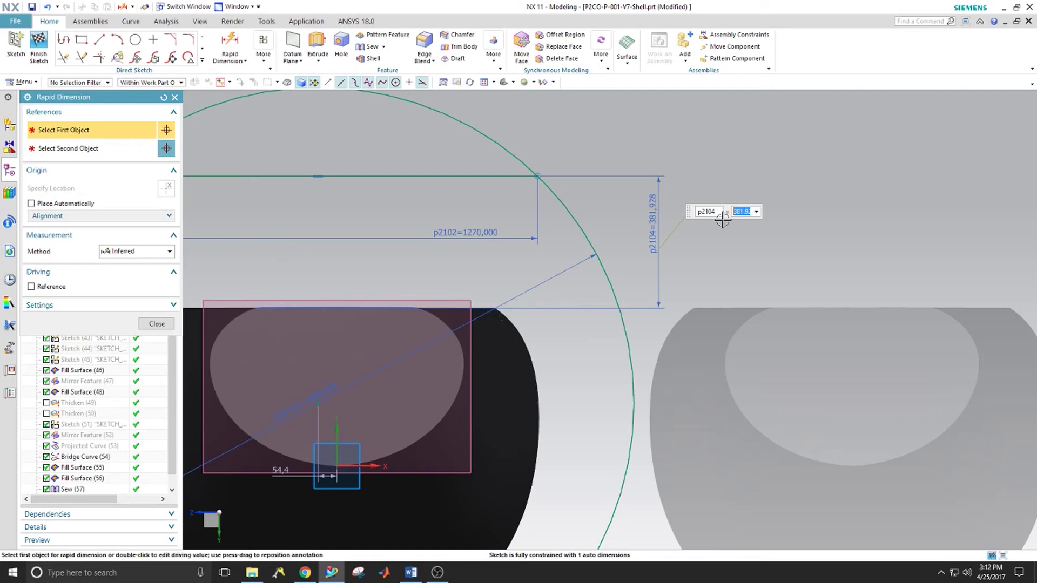
{"action": "type", "text": "127"}
{"action": "key", "text": "Return"}
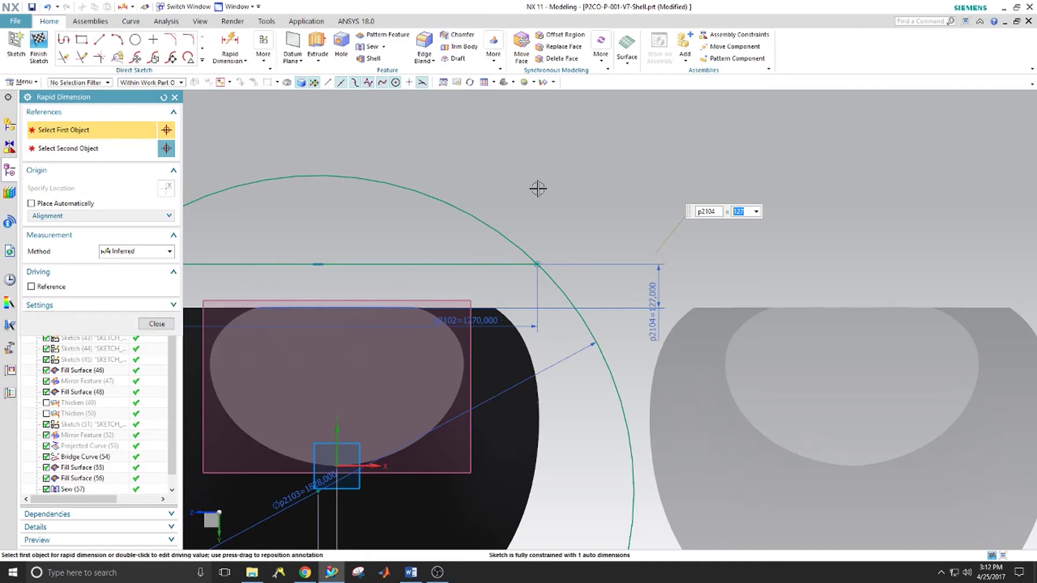
Dimension the circle's centre horizontally from the sketch's vertical axis and set the offset to 0 mm
{"action": "scroll", "coordinate": [435, 317], "scroll_direction": "down", "scroll_amount": 2}
{"action": "scroll", "coordinate": [388, 392], "scroll_direction": "up", "scroll_amount": 8}
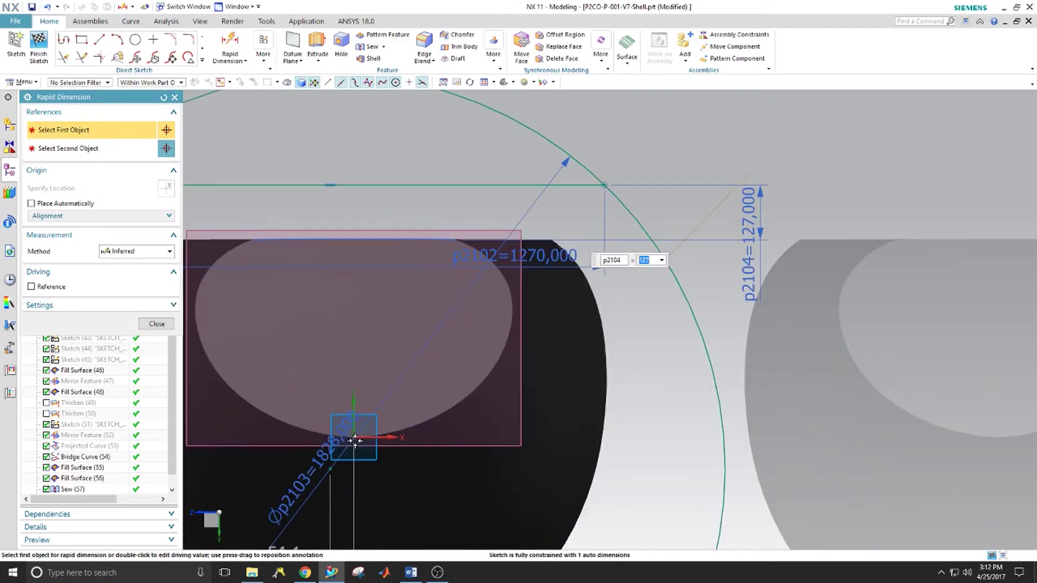
{"action": "scroll", "coordinate": [332, 485], "scroll_direction": "down", "scroll_amount": 1}
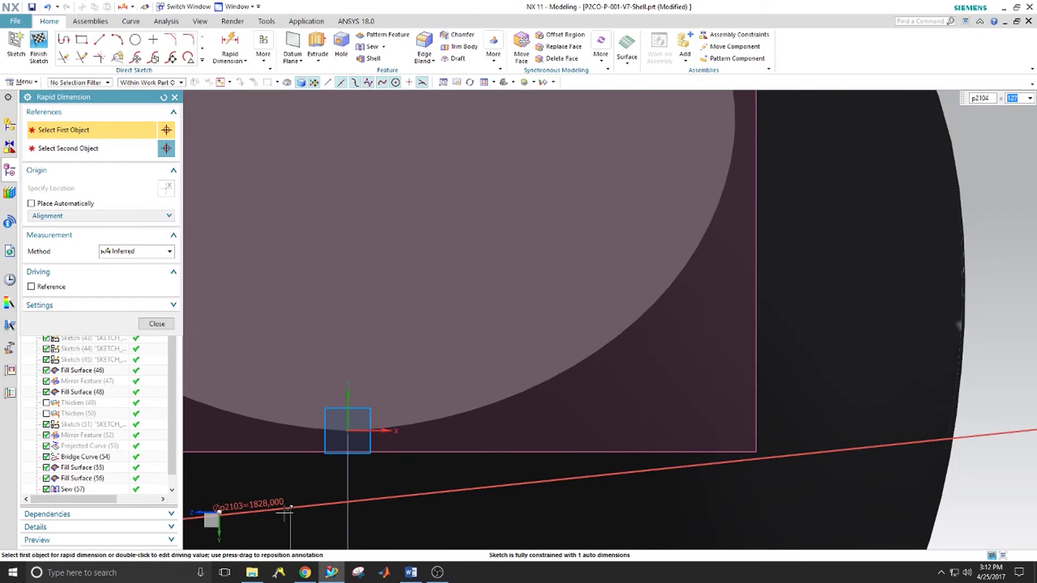
{"action": "left_click", "coordinate": [325, 459]}
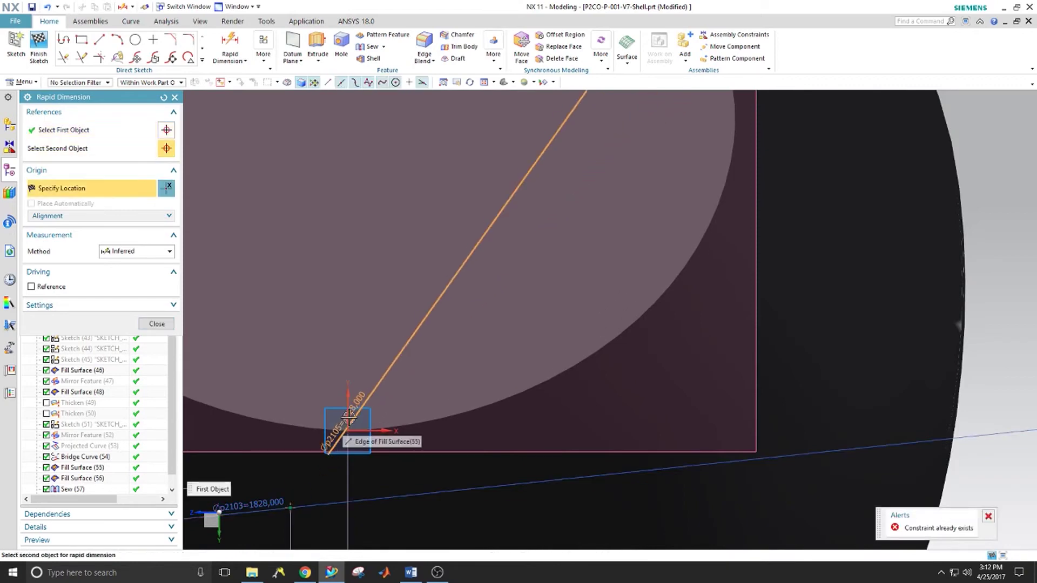
{"action": "left_click", "coordinate": [347, 413]}
{"action": "scroll", "coordinate": [347, 414], "scroll_direction": "down", "scroll_amount": 5}
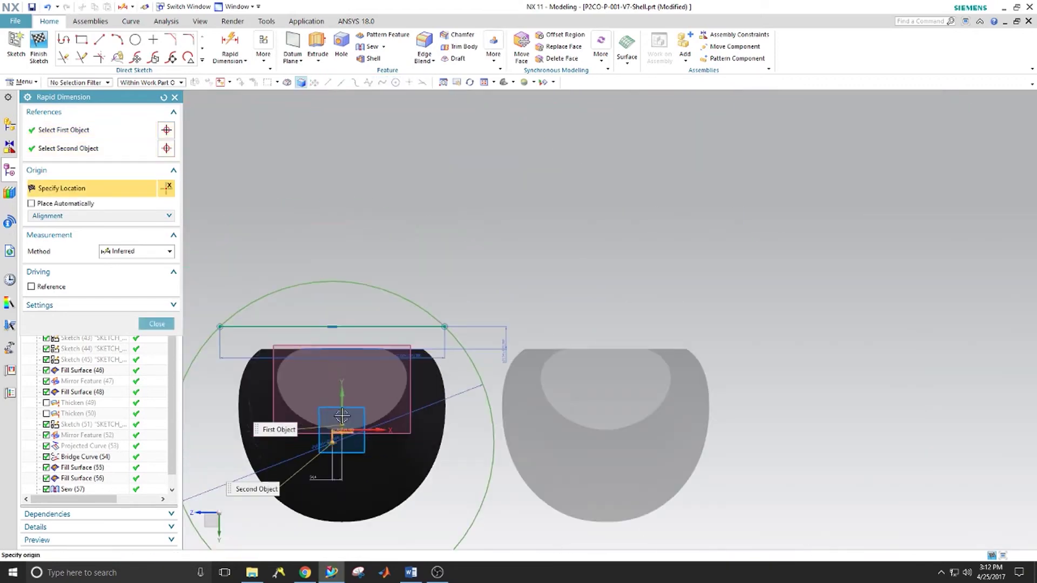
{"action": "left_click", "coordinate": [334, 217]}
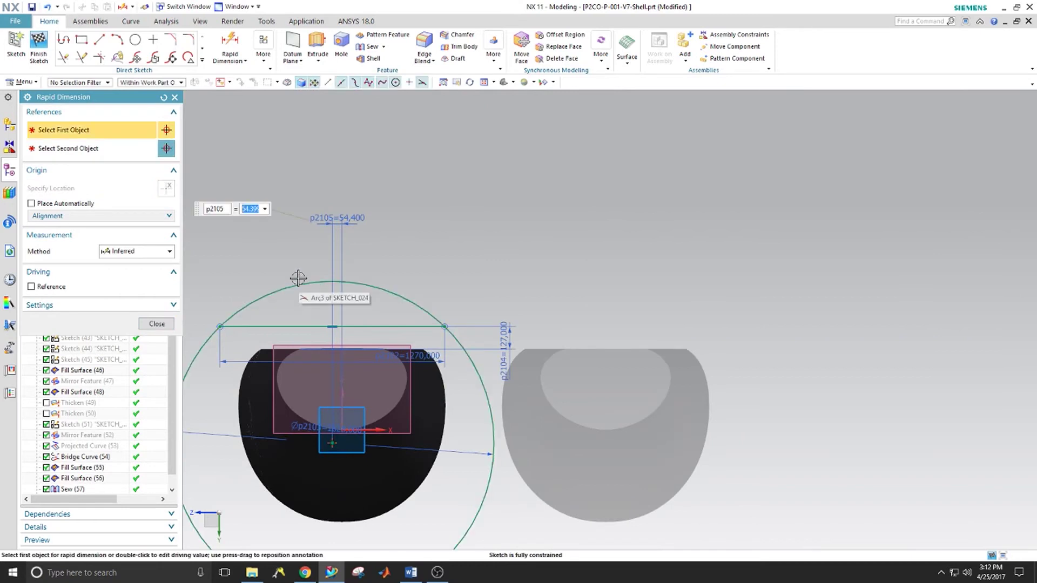
{"action": "type", "text": "0"}
{"action": "key", "text": "Return"}
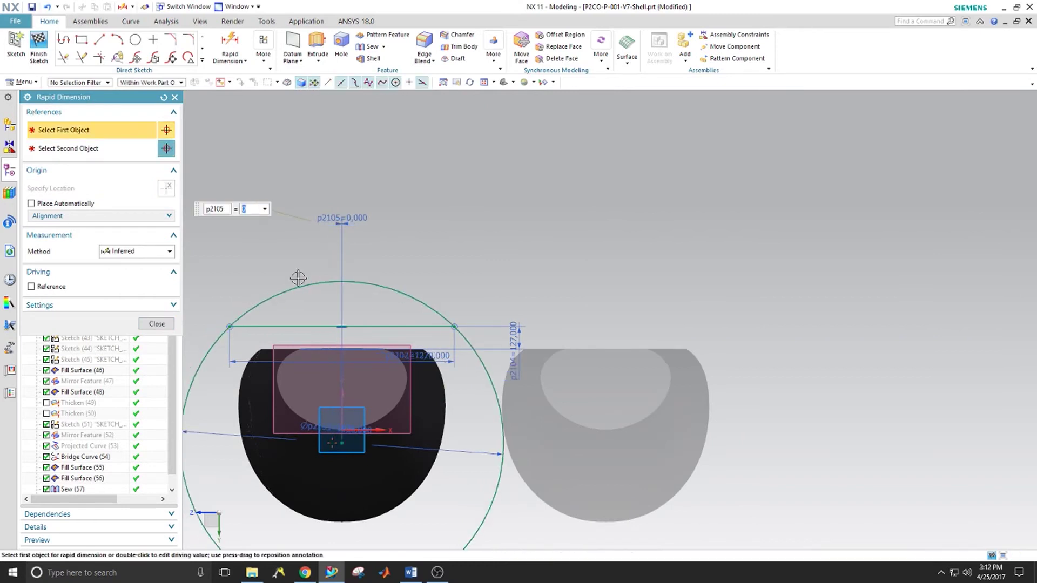
{"action": "left_click", "coordinate": [148, 324]}
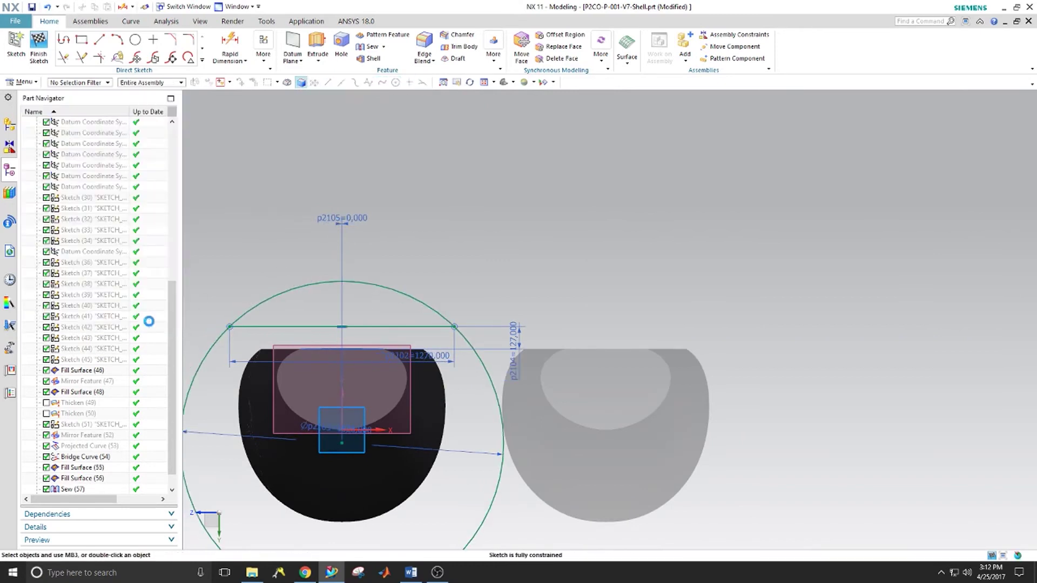
Trim away the circle's arc above the chord with Quick Trim and finish the sketch
{"action": "left_click", "coordinate": [63, 57]}
{"action": "left_click", "coordinate": [293, 281]}
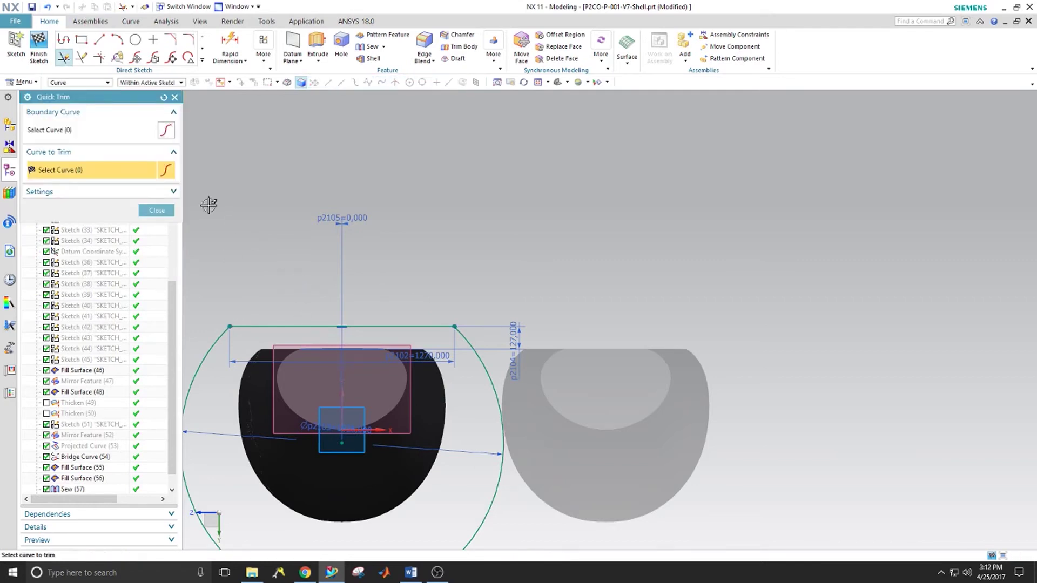
{"action": "left_click", "coordinate": [156, 210]}
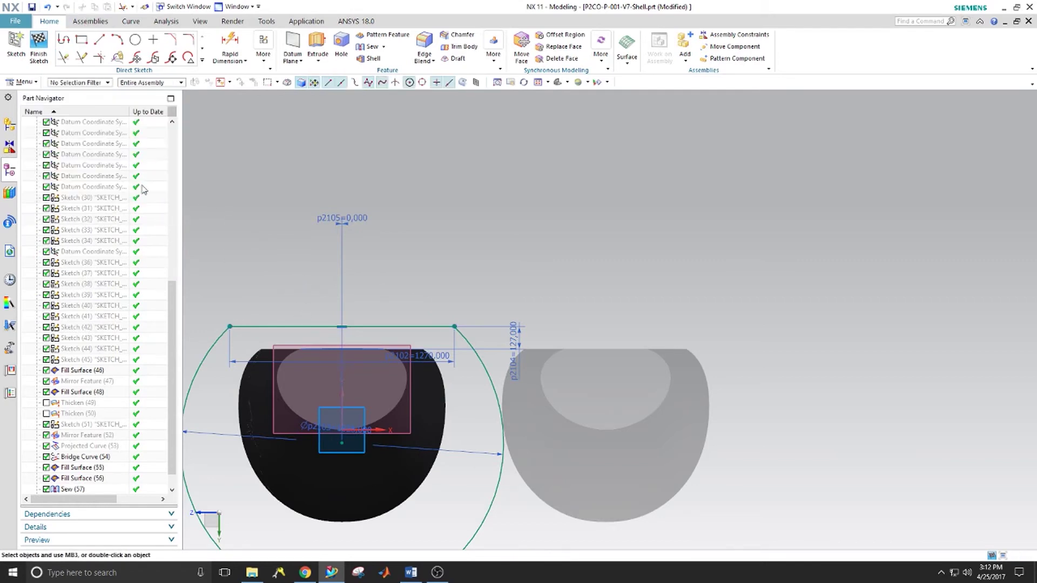
{"action": "left_click", "coordinate": [38, 49]}
Start an Extrude of the trimmed circle and chord profile with a start distance of -5000 mm
{"action": "left_click", "coordinate": [138, 47]}
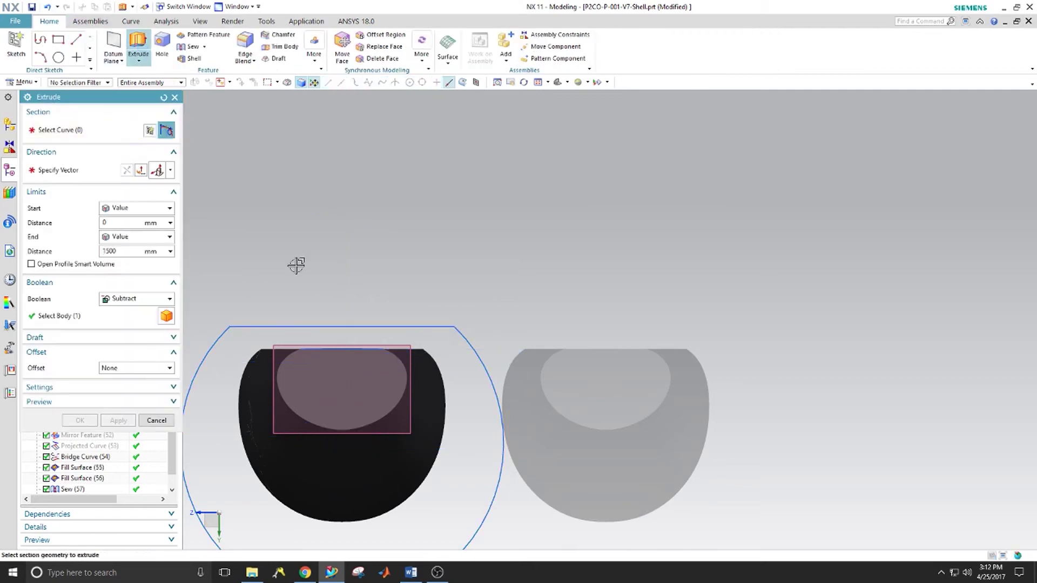
{"action": "left_click", "coordinate": [351, 328]}
{"action": "scroll", "coordinate": [372, 333], "scroll_direction": "down", "scroll_amount": 3}
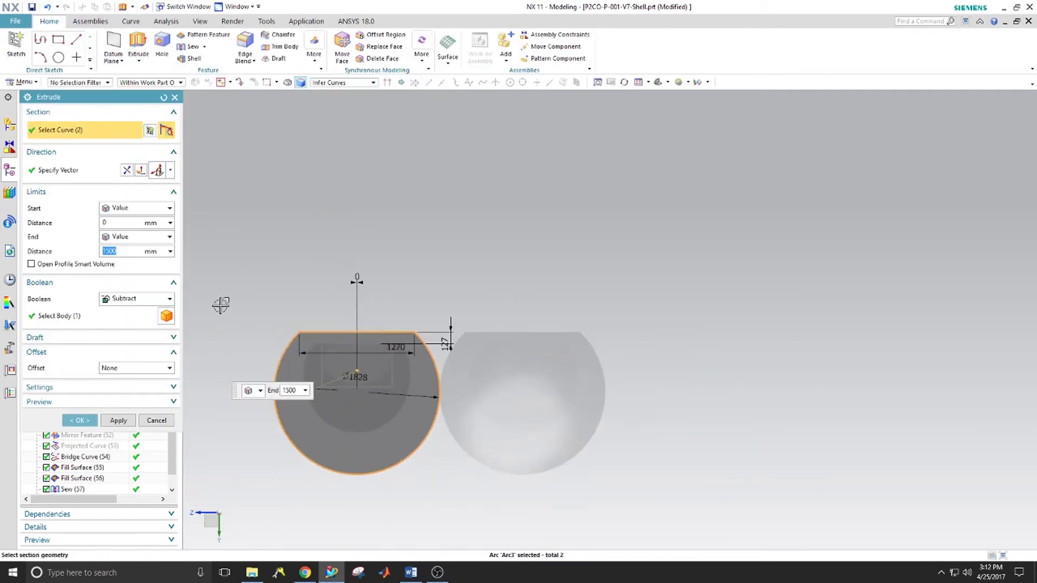
{"action": "middle_click_drag", "start_coordinate": [301, 293], "coordinate": [206, 234]}
{"action": "left_click", "coordinate": [112, 222]}
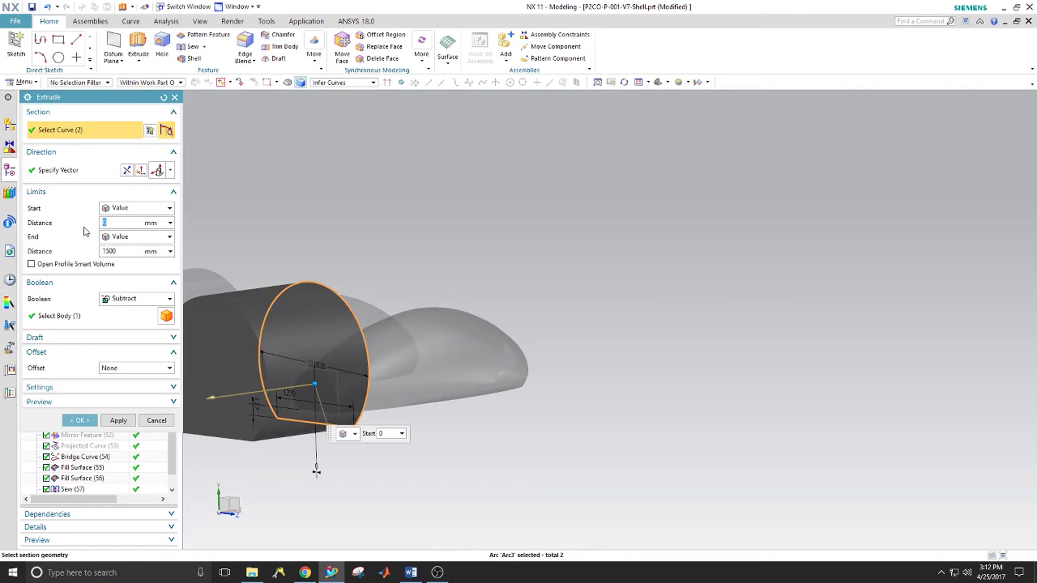
{"action": "type", "text": "-5000"}
{"action": "key", "text": "Tab"}
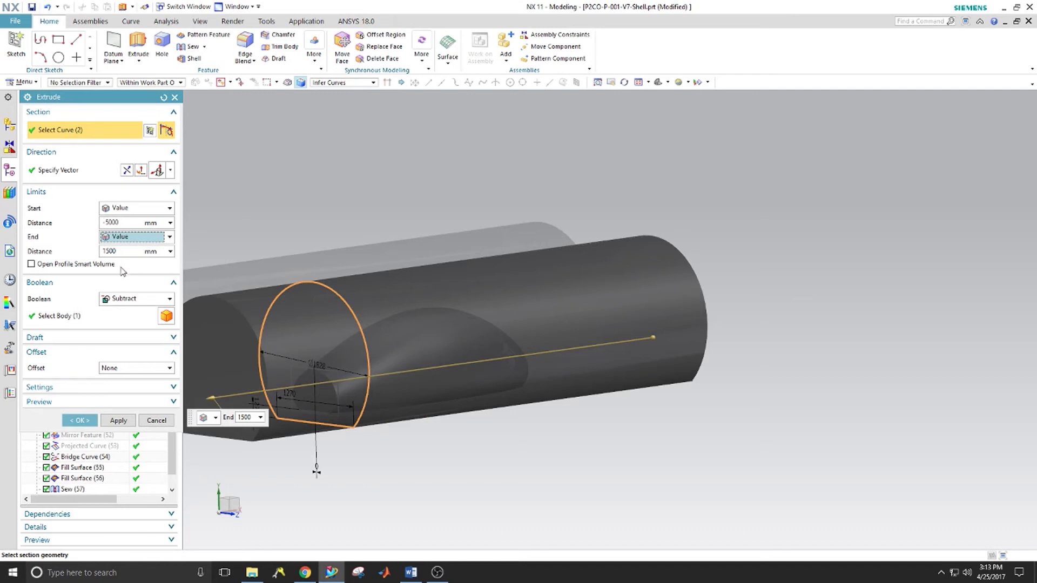
Try a start distance of -3000 mm, and set the extrusion's limits to -4000 mm start and -1000 mm end
{"action": "left_click", "coordinate": [109, 222]}
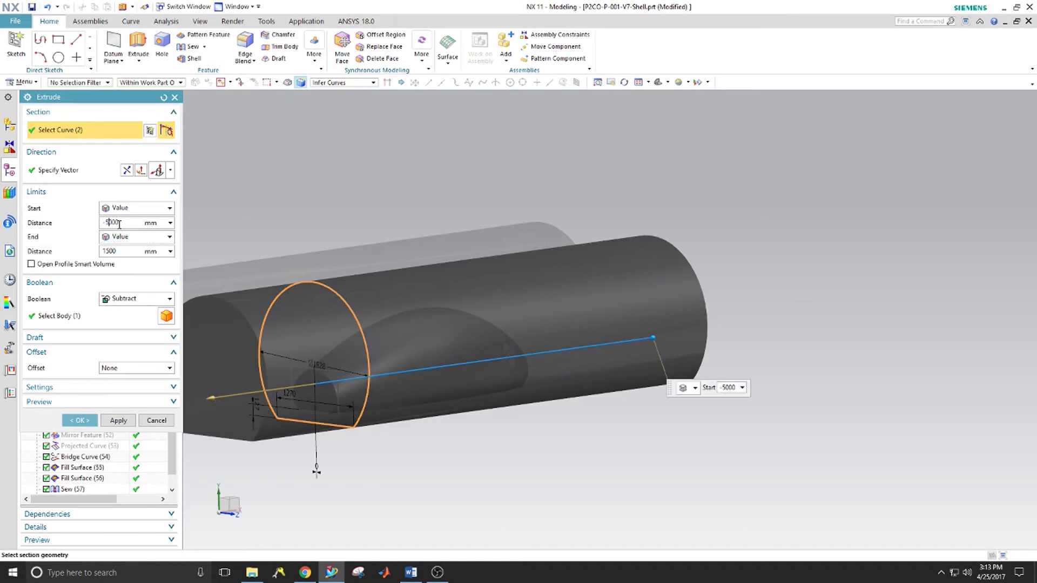
{"action": "key", "text": "Tab"}
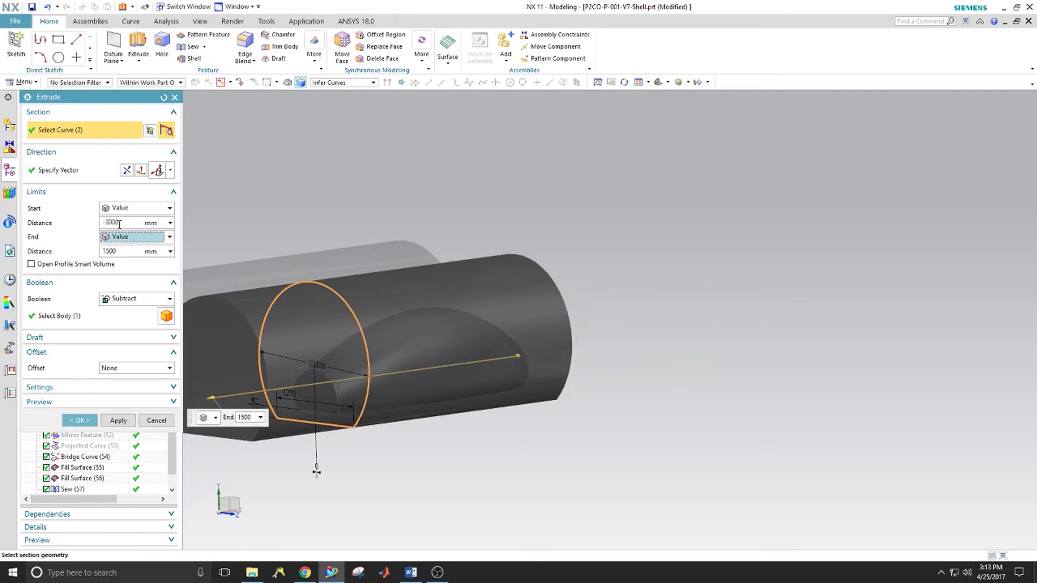
{"action": "left_click", "coordinate": [119, 223]}
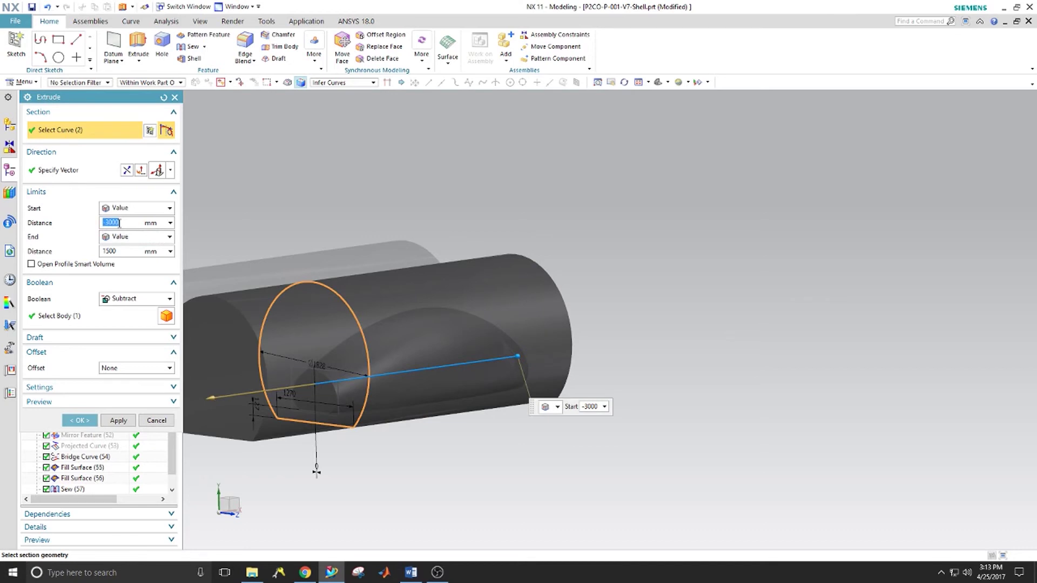
{"action": "key", "text": "Tab"}
{"action": "key", "text": "Tab"}
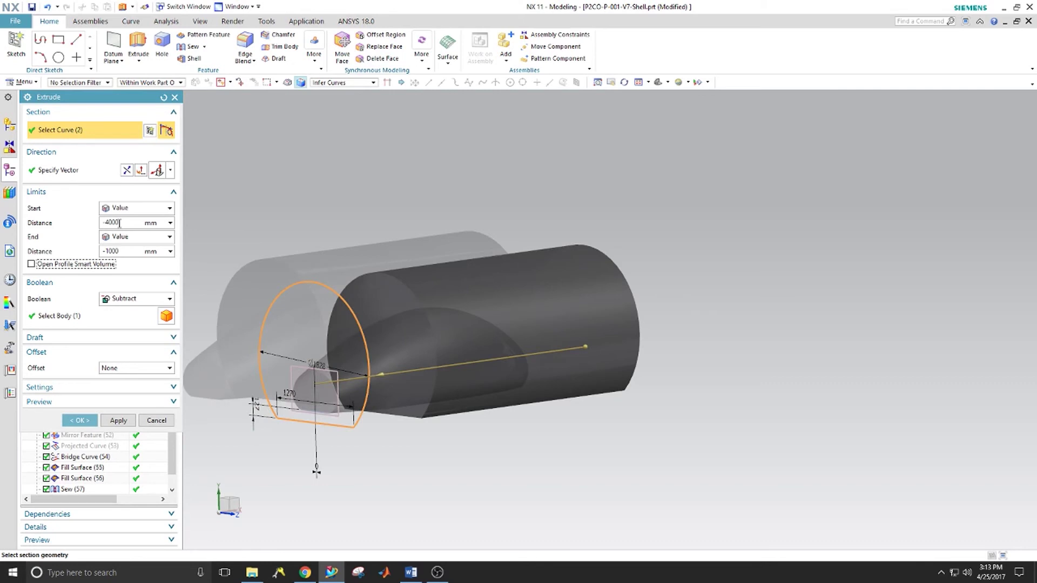
Set the extrusion's end distance to 1000 mm and its Boolean option to None
{"action": "left_click", "coordinate": [107, 251]}
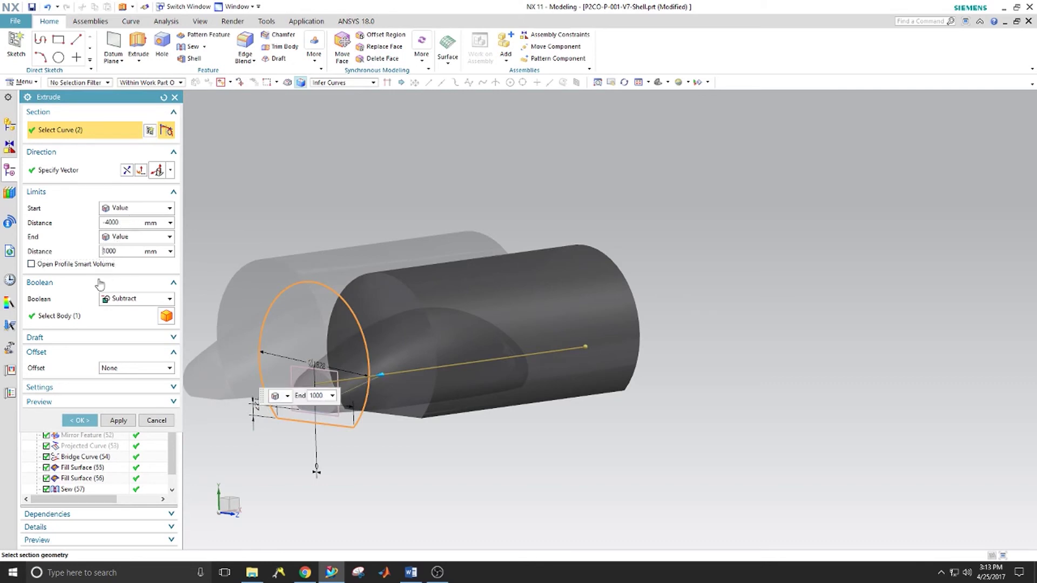
{"action": "left_click", "coordinate": [148, 300]}
{"action": "left_click", "coordinate": [143, 312]}
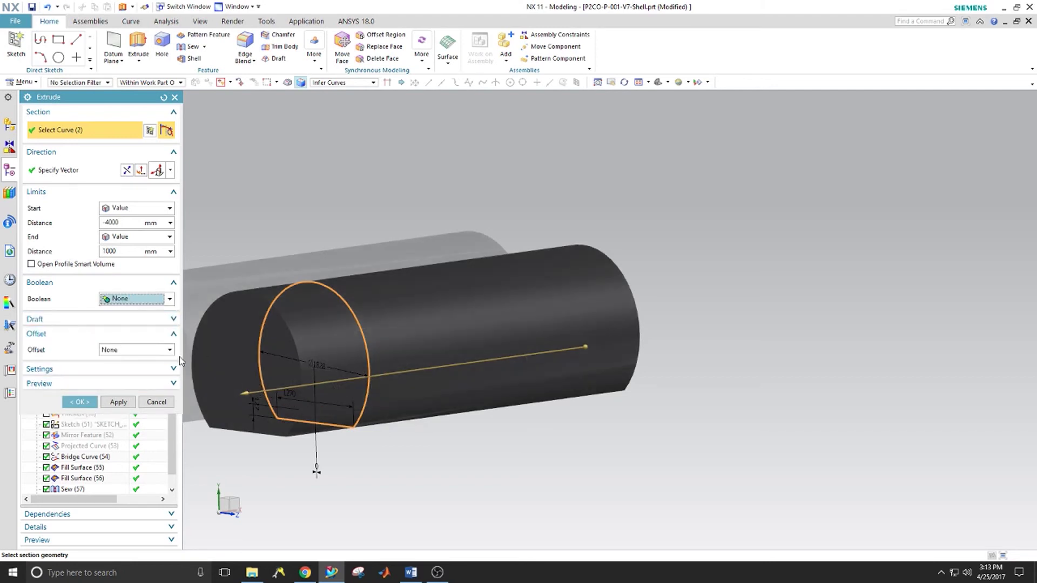
Try an end distance of 2000 mm, set it to 3000 mm instead, and create the extrusion
{"action": "left_click", "coordinate": [107, 252]}
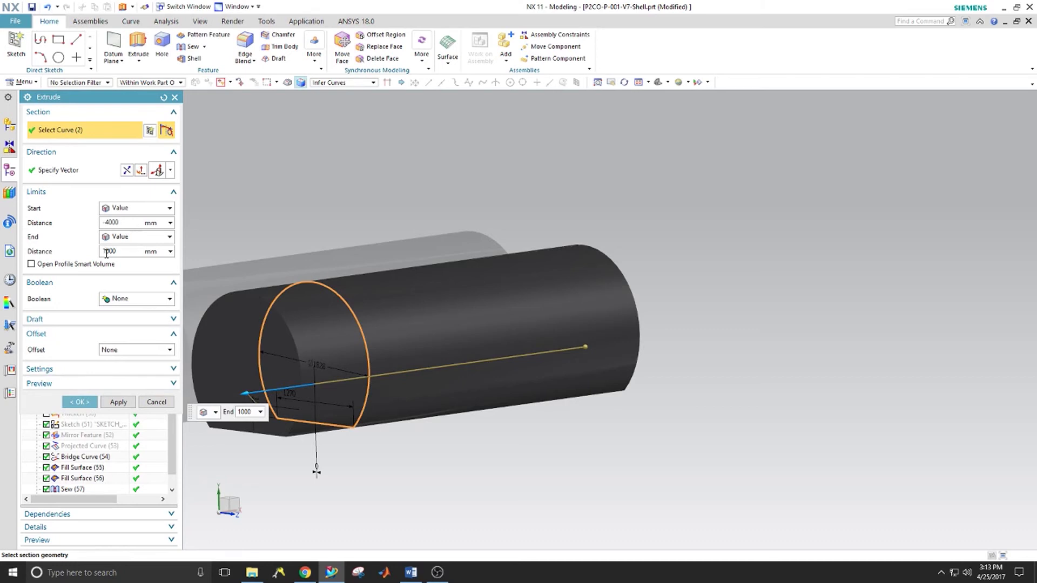
{"action": "key", "text": "Tab"}
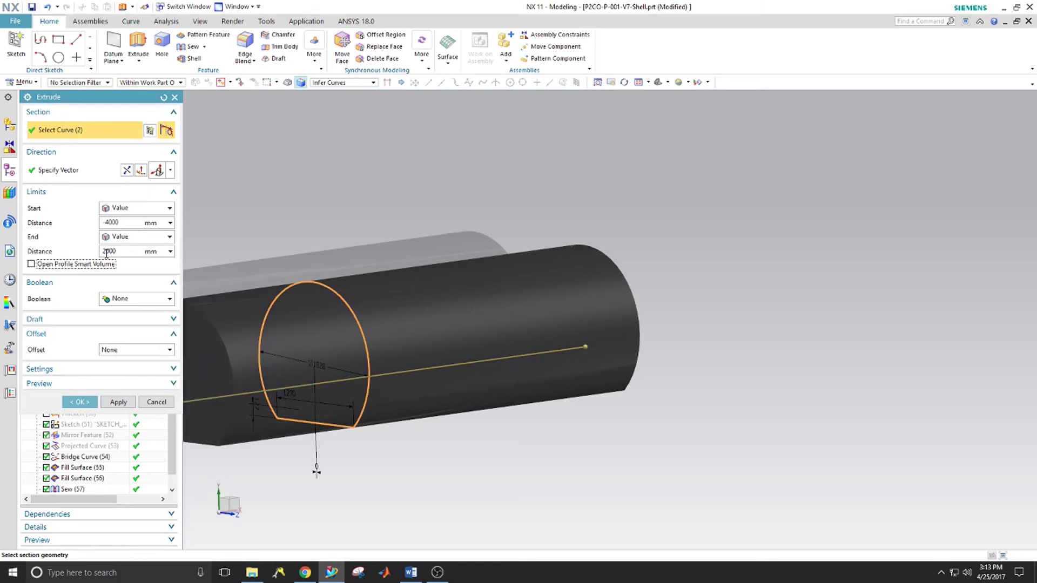
{"action": "left_click", "coordinate": [107, 252]}
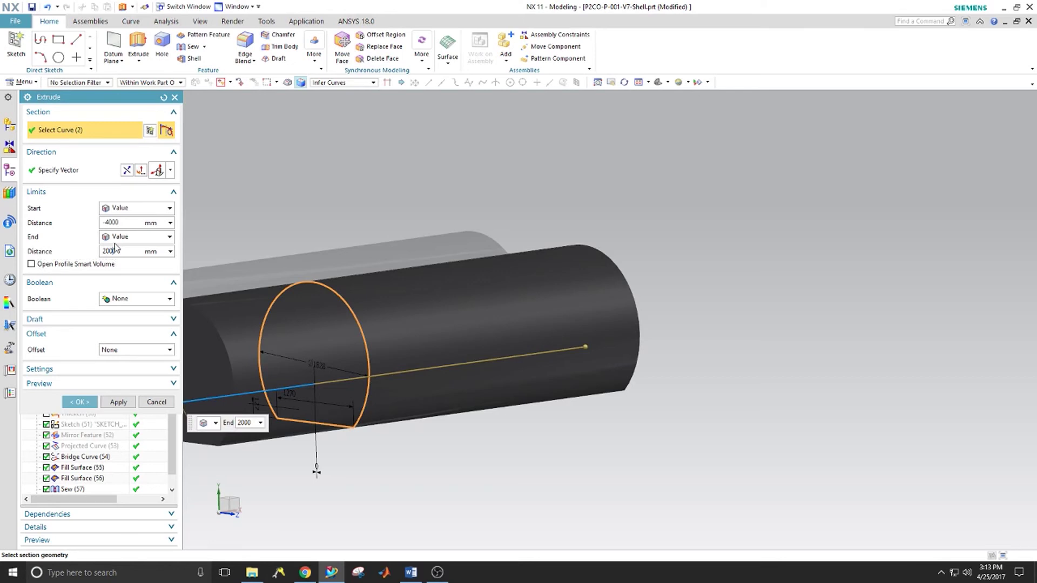
{"action": "type", "text": "3000"}
{"action": "key", "text": "Tab"}
{"action": "scroll", "coordinate": [388, 271], "scroll_direction": "down", "scroll_amount": 6}
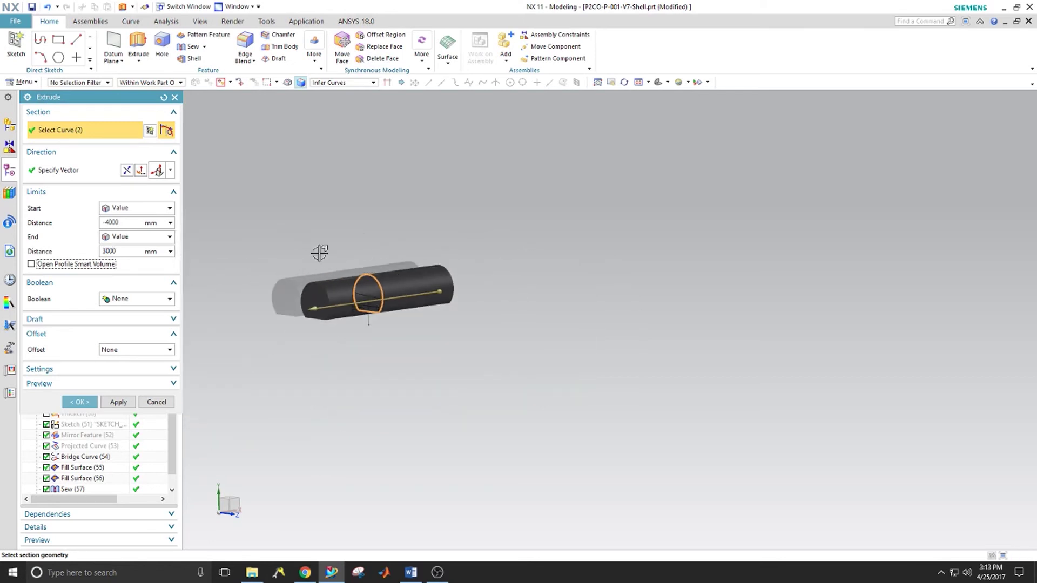
{"action": "scroll", "coordinate": [311, 248], "scroll_direction": "up", "scroll_amount": 4}
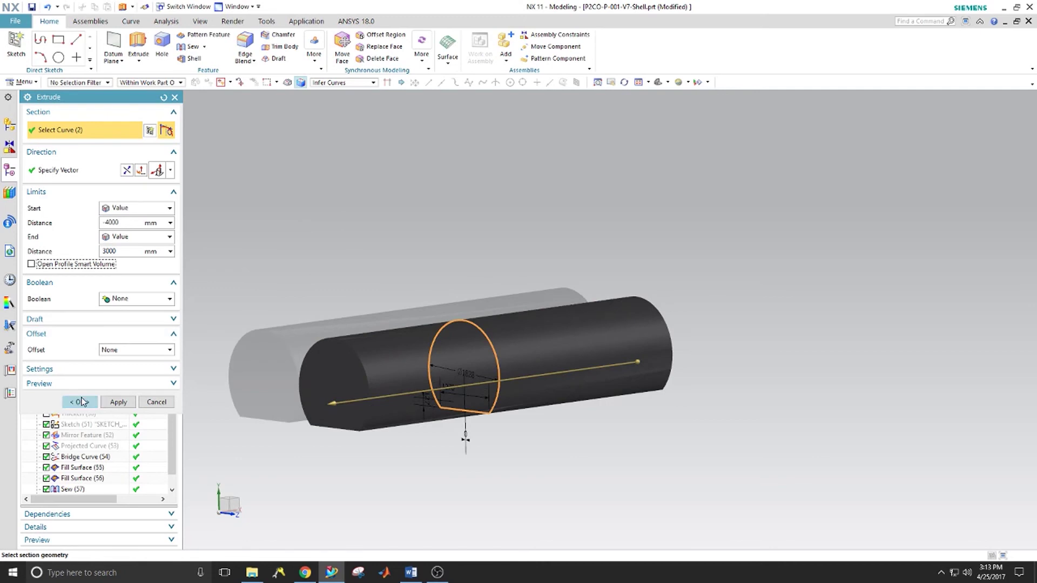
{"action": "left_click", "coordinate": [81, 401]}
Start a Rectangle and open its sketch plane definition with the On Plane sketch type
{"action": "middle_click_drag", "start_coordinate": [294, 336], "coordinate": [381, 333]}
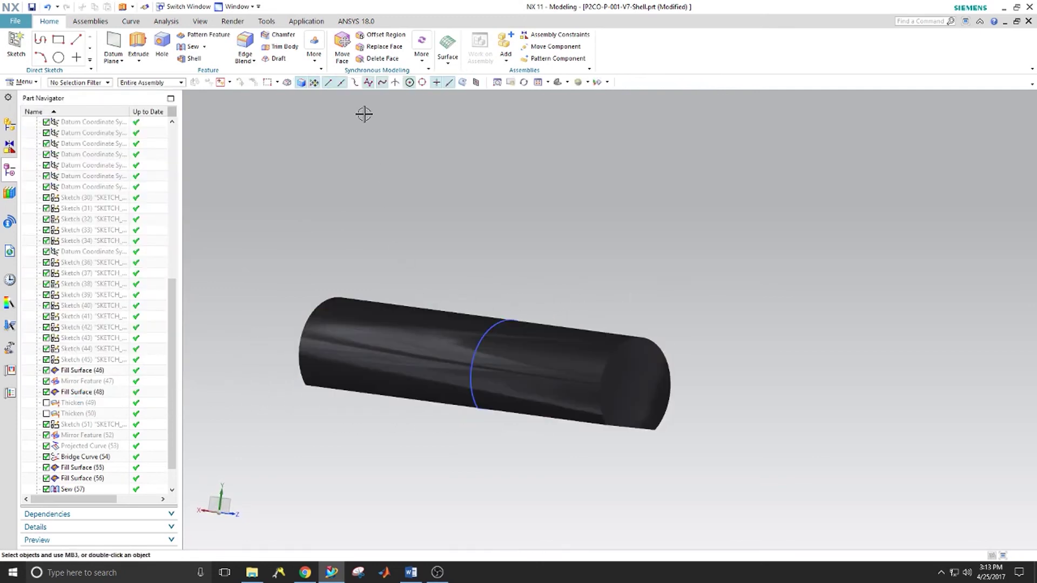
{"action": "scroll", "coordinate": [458, 398], "scroll_direction": "up", "scroll_amount": 4}
{"action": "scroll", "coordinate": [458, 412], "scroll_direction": "down", "scroll_amount": 3}
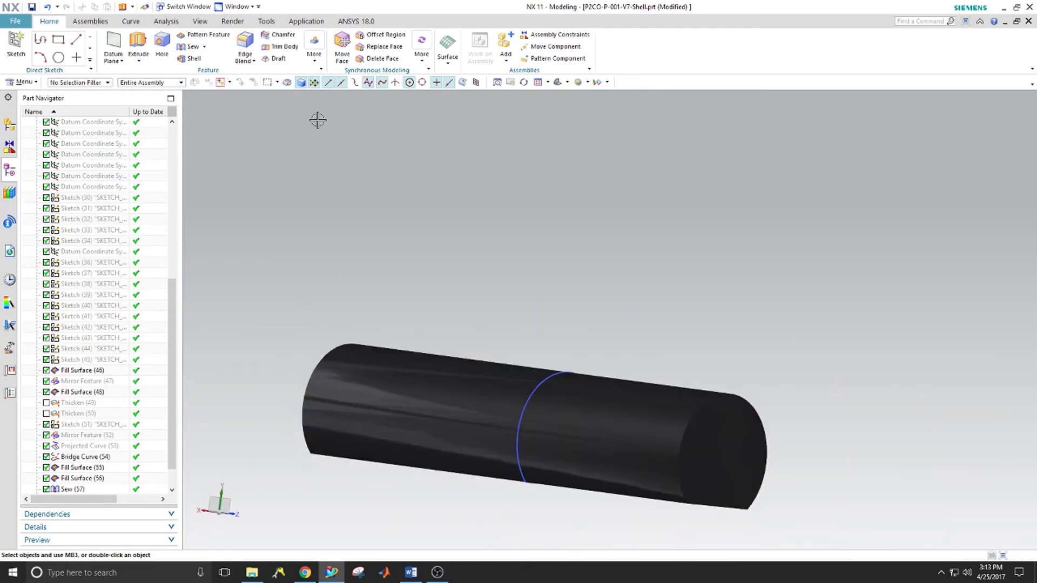
{"action": "left_click", "coordinate": [58, 40]}
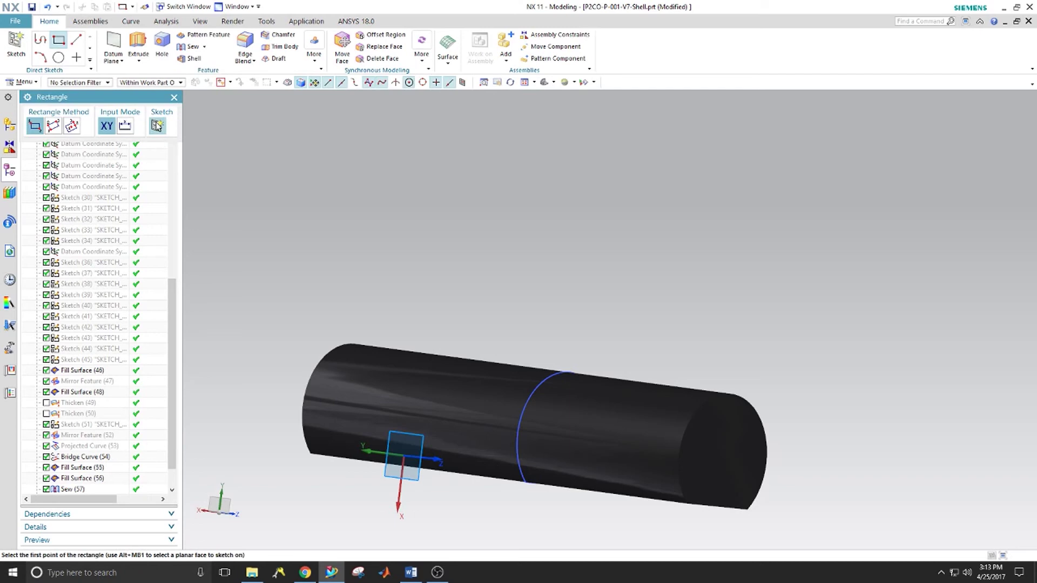
{"action": "left_click", "coordinate": [156, 126]}
{"action": "scroll", "coordinate": [492, 460], "scroll_direction": "up", "scroll_amount": 3}
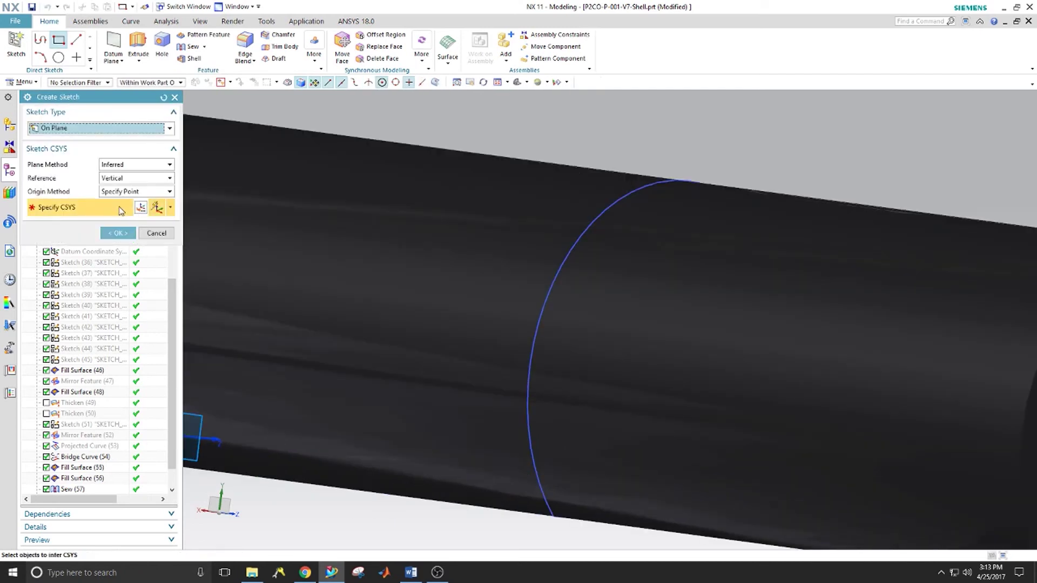
{"action": "scroll", "coordinate": [102, 295], "scroll_direction": "up", "scroll_amount": 10}
{"action": "left_click_drag", "start_coordinate": [77, 97], "coordinate": [204, 123]}
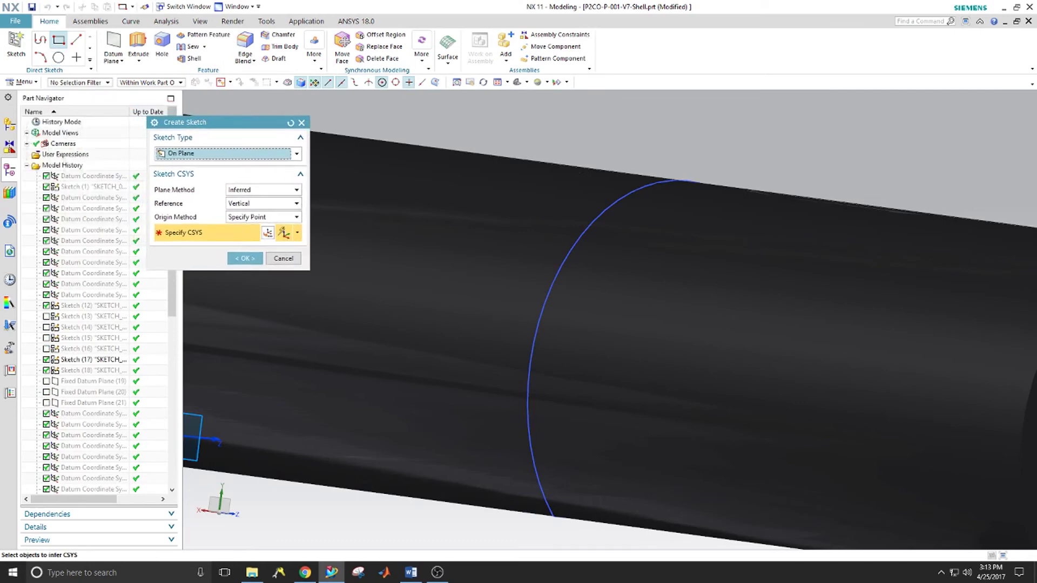
Open and dismiss the first datum coordinate system's information, and show all coordinate systems in the model
{"action": "double_click", "coordinate": [87, 177]}
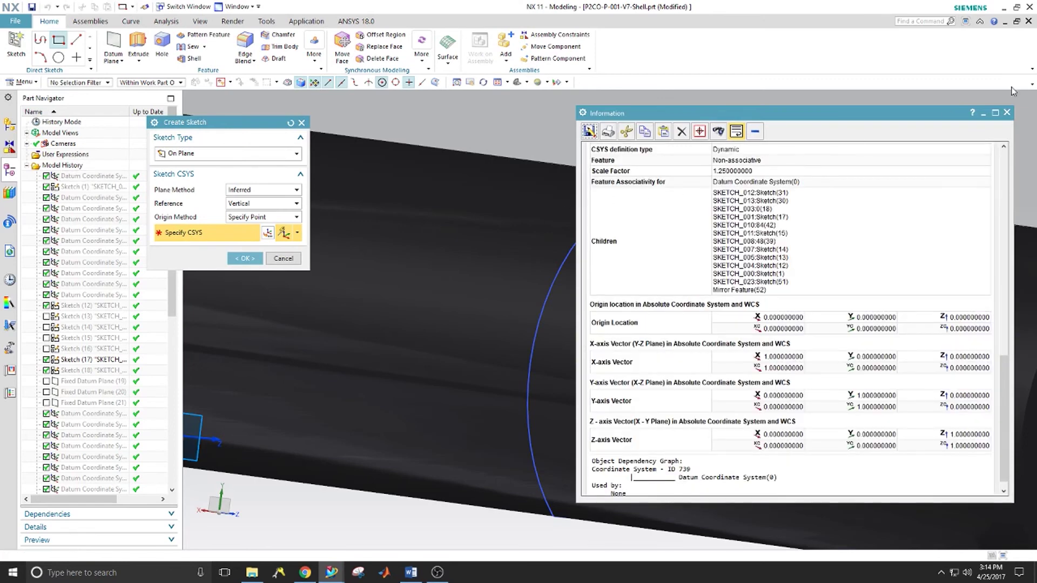
{"action": "left_click", "coordinate": [1007, 112]}
{"action": "scroll", "coordinate": [567, 470], "scroll_direction": "down", "scroll_amount": 5}
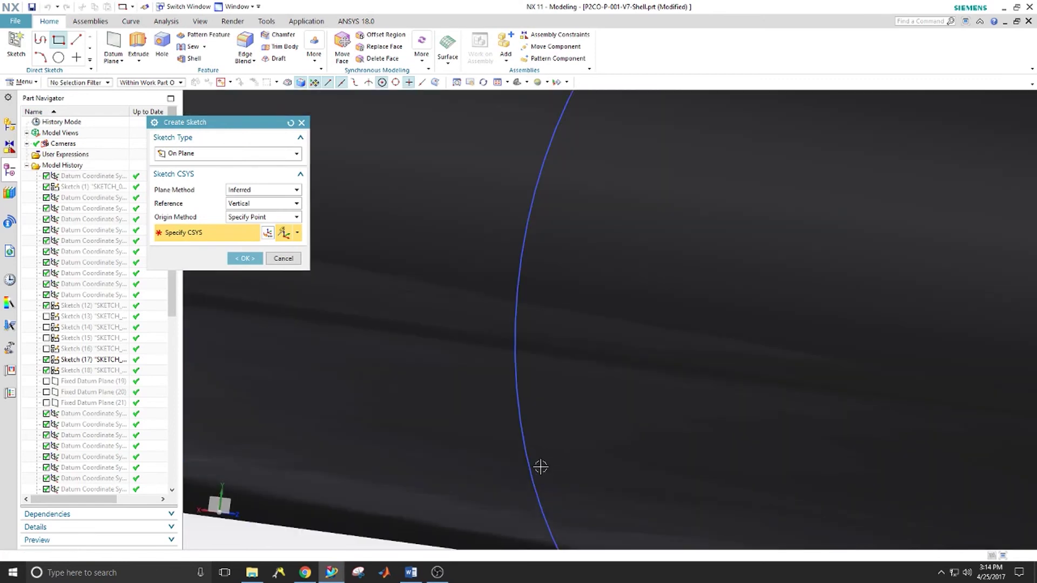
{"action": "left_click", "coordinate": [567, 82]}
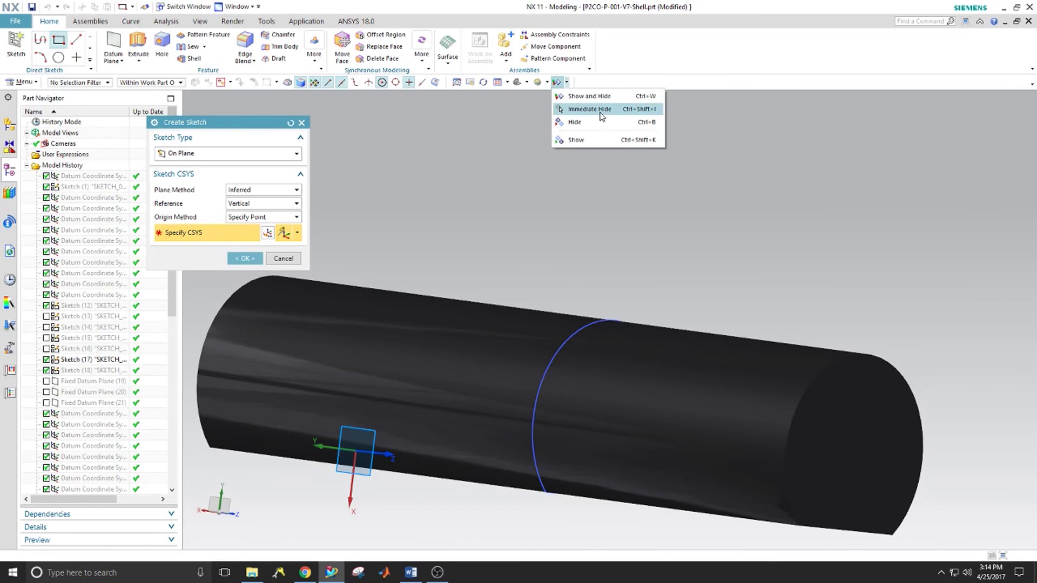
{"action": "left_click", "coordinate": [594, 93]}
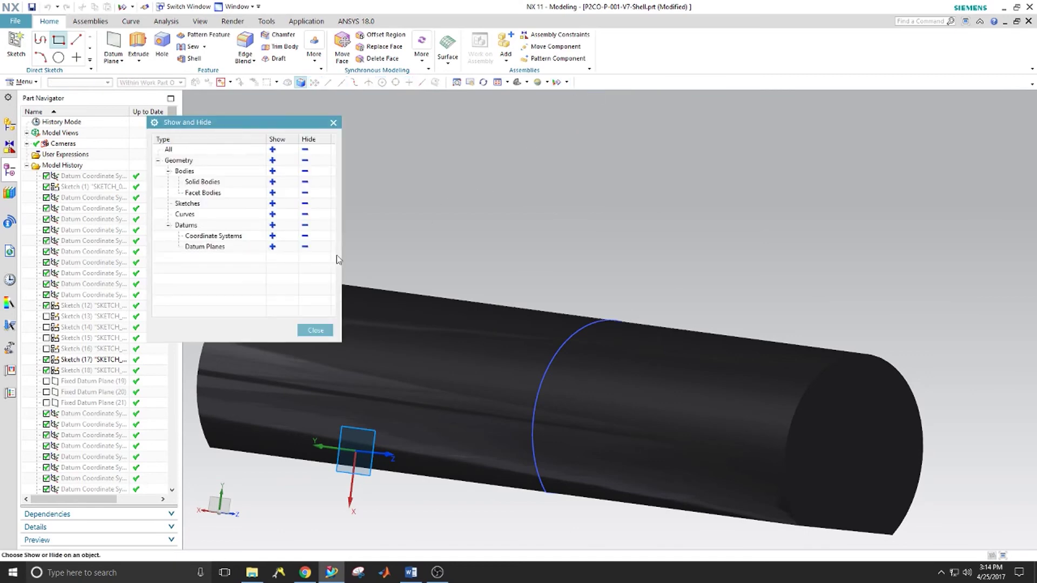
{"action": "left_click", "coordinate": [272, 236]}
{"action": "left_click", "coordinate": [315, 330]}
Accept the inferred plane running lengthwise through the flat-sided cylinder as the rectangle's sketch plane
{"action": "scroll", "coordinate": [416, 466], "scroll_direction": "up", "scroll_amount": 5}
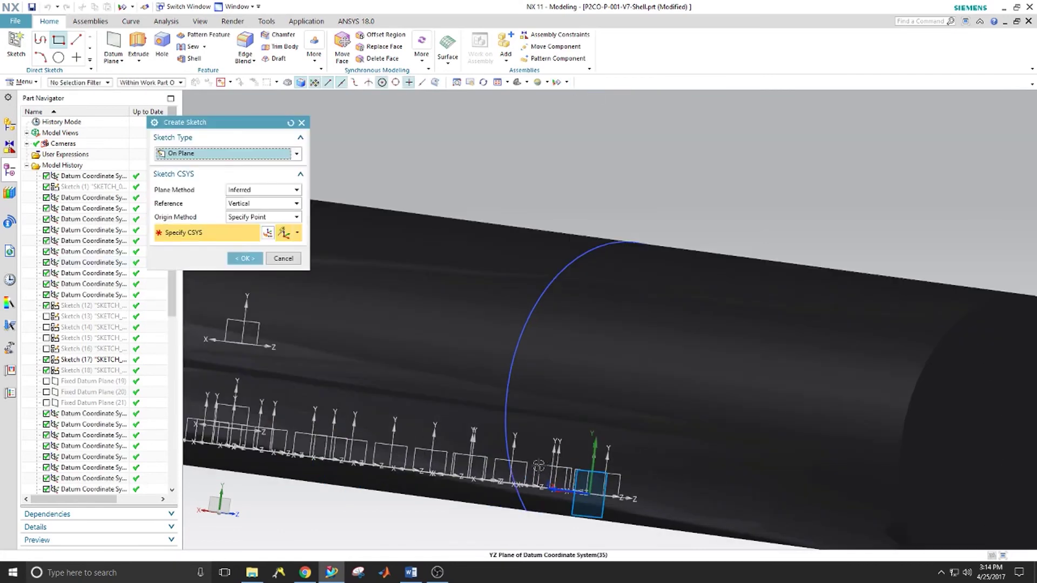
{"action": "scroll", "coordinate": [415, 466], "scroll_direction": "up", "scroll_amount": 2}
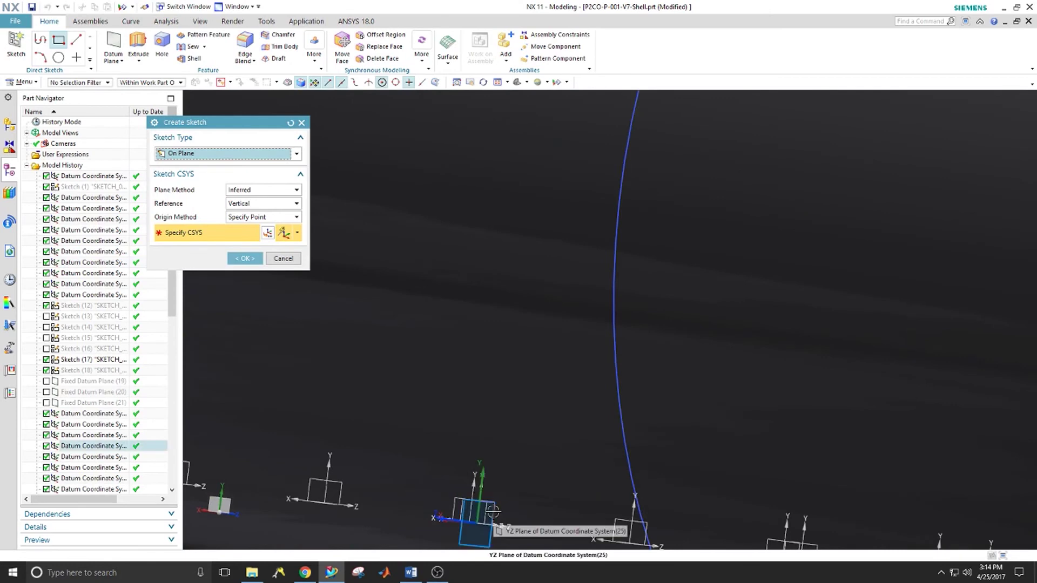
{"action": "scroll", "coordinate": [492, 511], "scroll_direction": "down", "scroll_amount": 7}
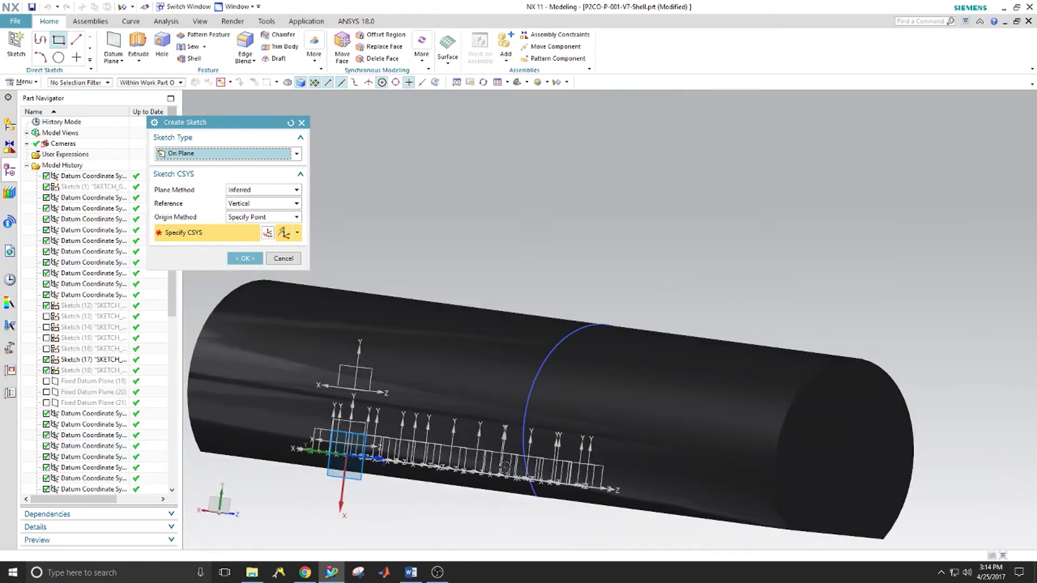
{"action": "scroll", "coordinate": [339, 485], "scroll_direction": "up", "scroll_amount": 5}
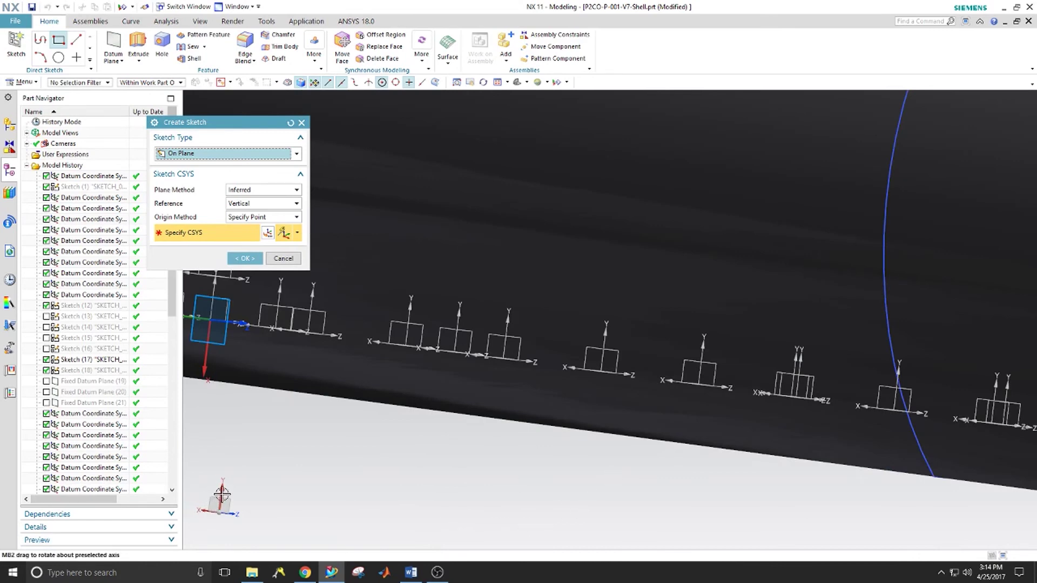
{"action": "left_click", "coordinate": [222, 494]}
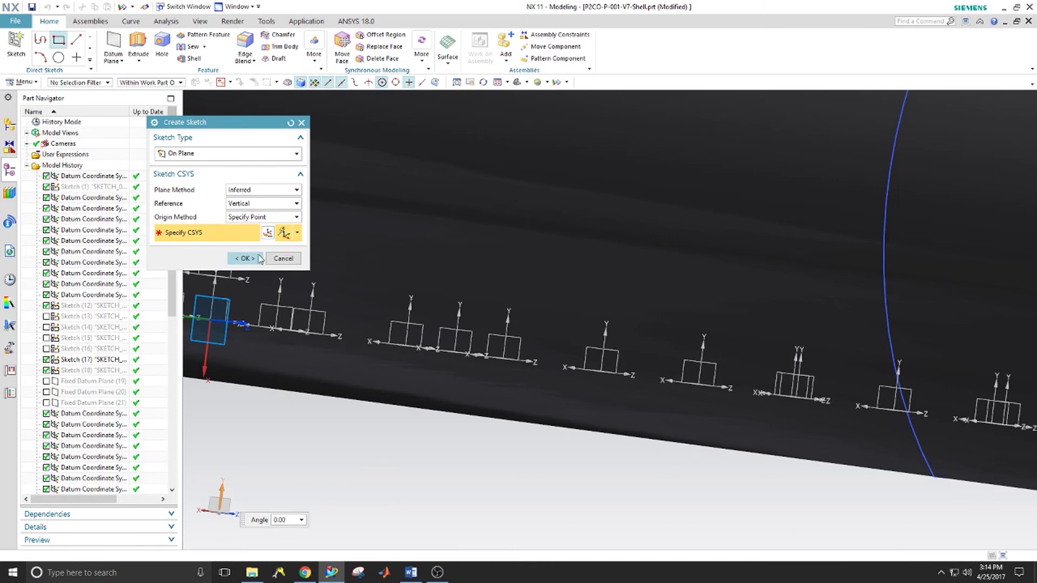
{"action": "left_click", "coordinate": [251, 259]}
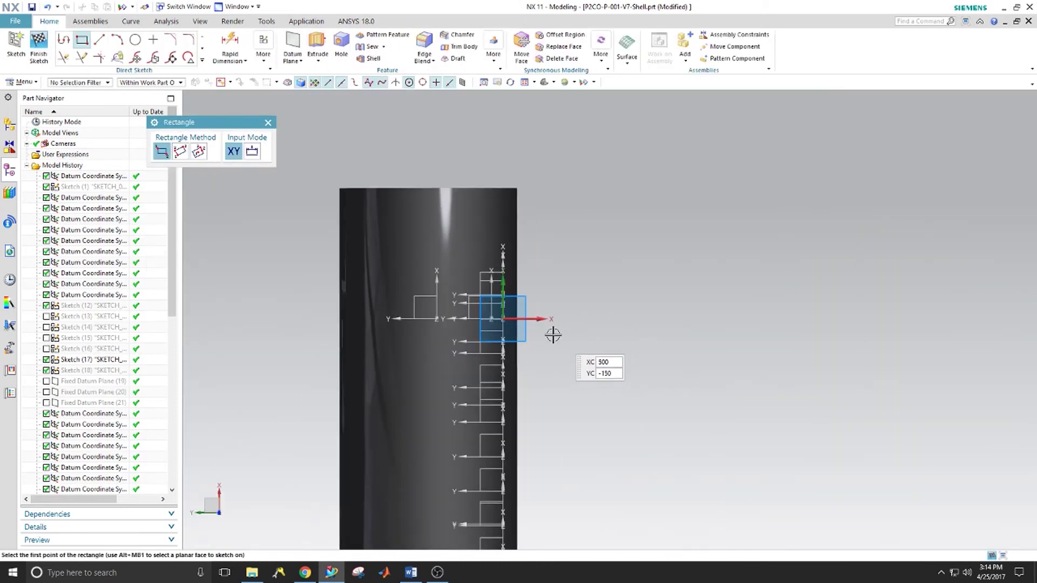
Sketch a rectangle about 5100 mm wide and 9400 mm high that encloses the whole cylindrical body
{"action": "middle_click_drag", "start_coordinate": [636, 340], "coordinate": [603, 345]}
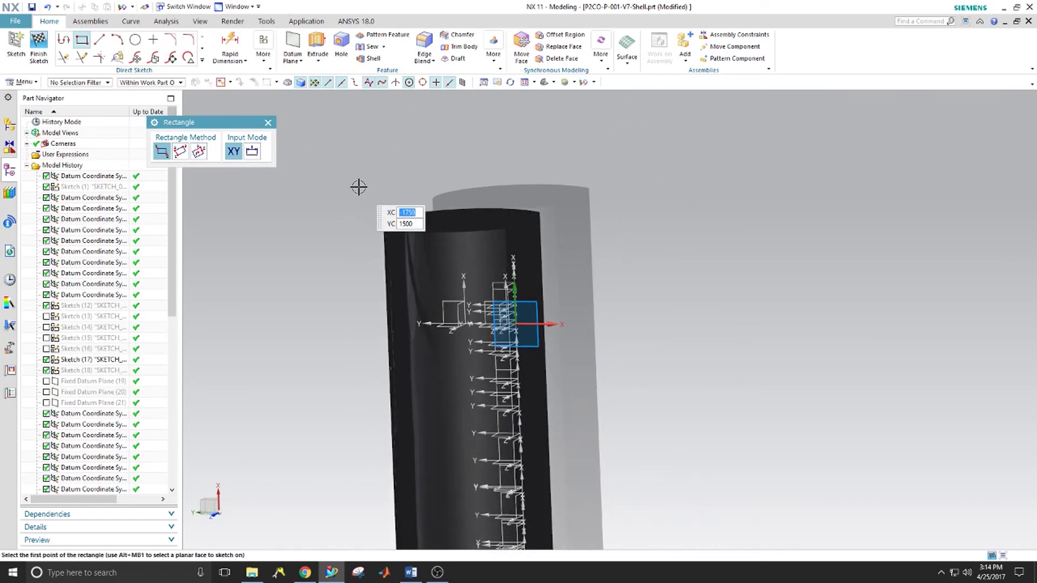
{"action": "middle_click_drag", "start_coordinate": [359, 187], "coordinate": [385, 352]}
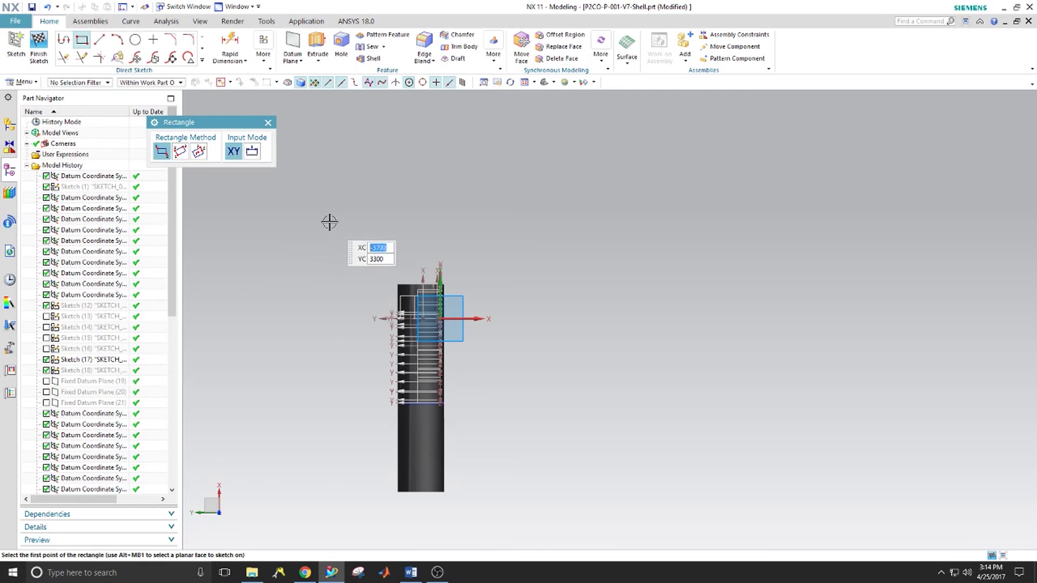
{"action": "left_click", "coordinate": [342, 239]}
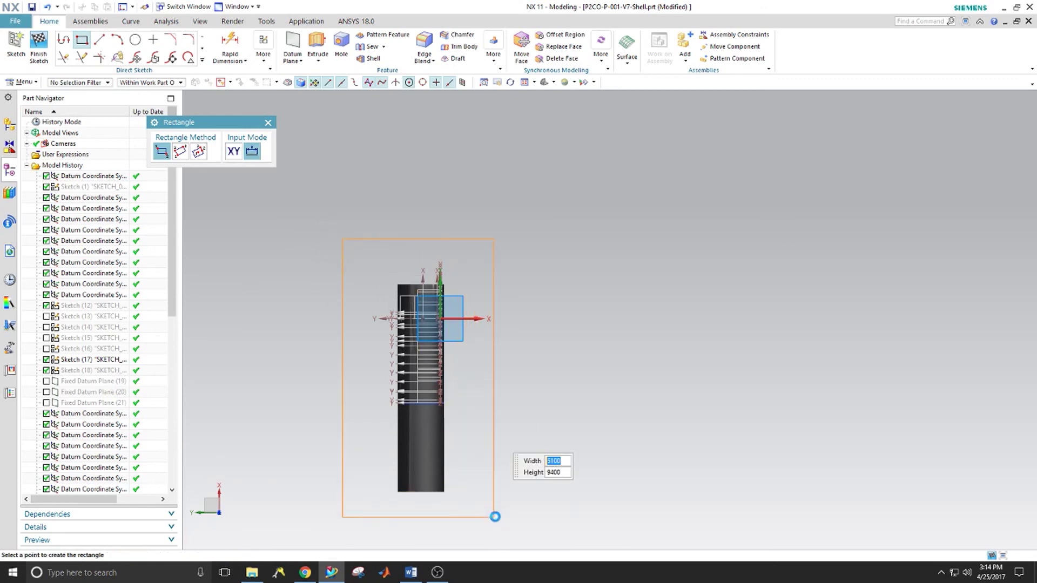
{"action": "left_click", "coordinate": [494, 516]}
Extrude the rectangle from -4000 mm to 0 mm and subtract it from the flat-sided cylinder to cut the body lengthwise
{"action": "middle_click_drag", "start_coordinate": [312, 354], "coordinate": [380, 243]}
{"action": "left_click", "coordinate": [318, 43]}
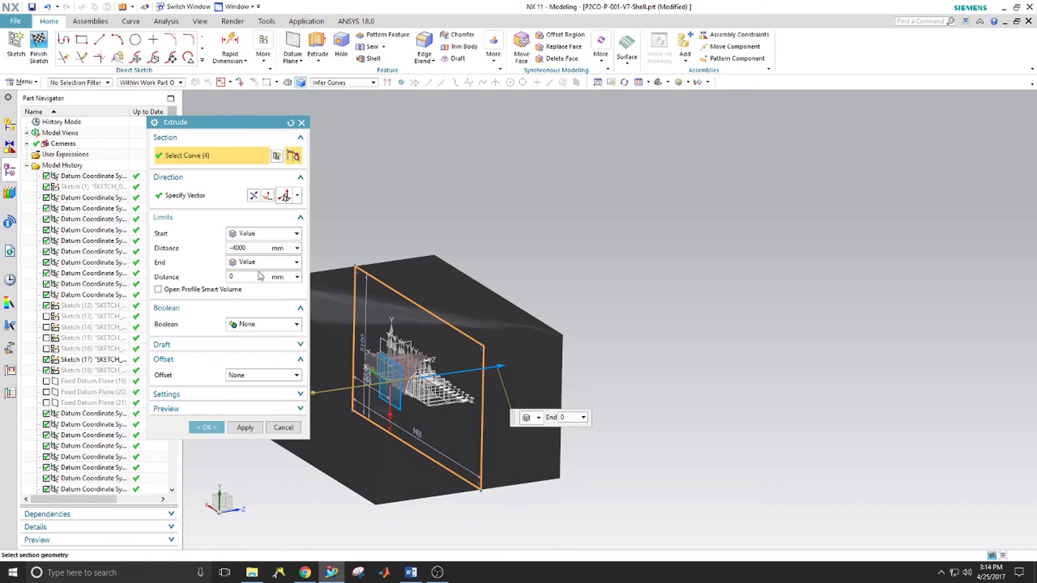
{"action": "key", "text": "Return"}
{"action": "middle_click_drag", "start_coordinate": [626, 380], "coordinate": [592, 361]}
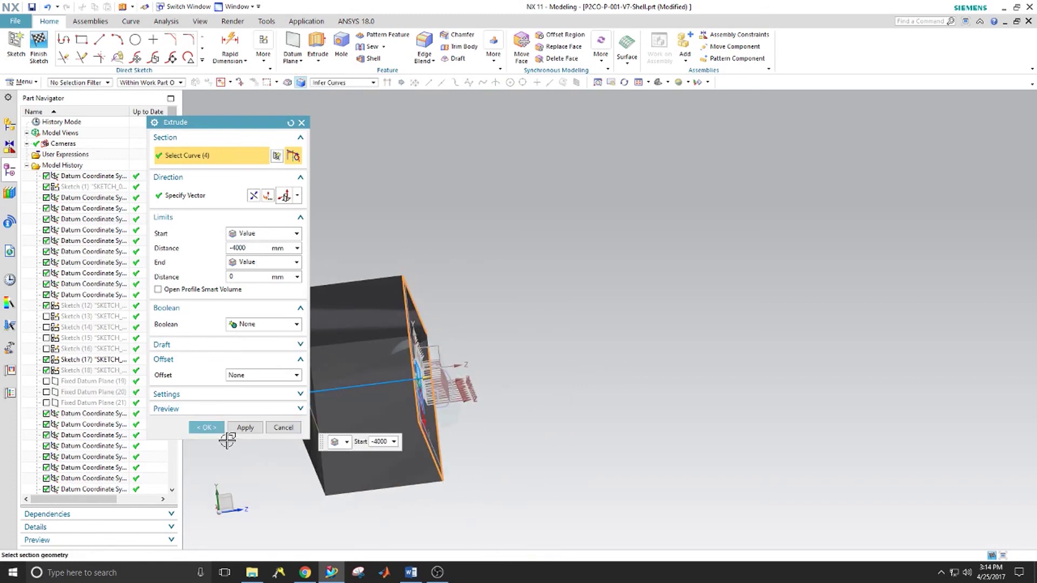
{"action": "left_click", "coordinate": [271, 325]}
{"action": "left_click", "coordinate": [269, 359]}
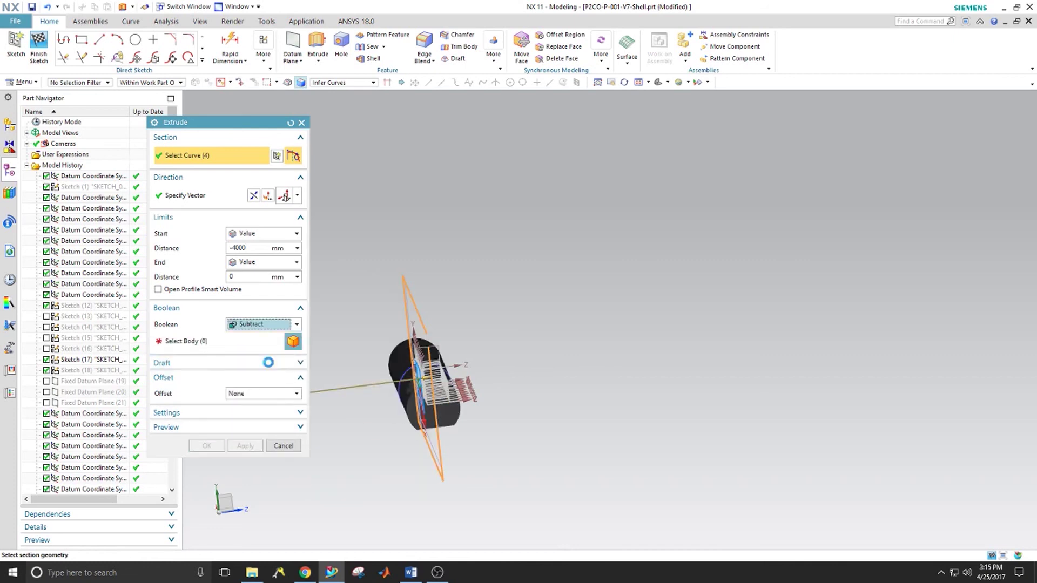
{"action": "left_click", "coordinate": [413, 356]}
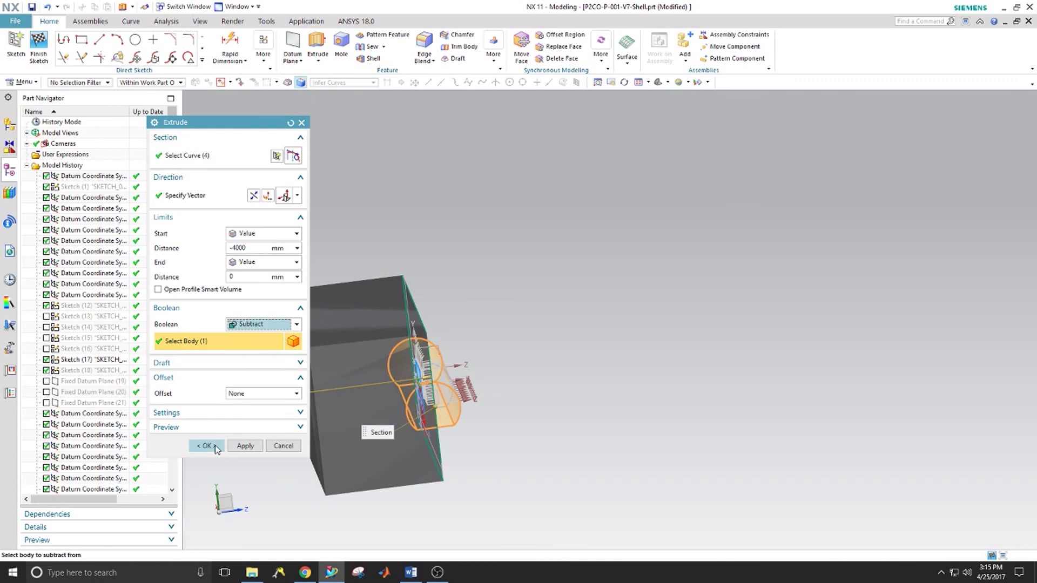
{"action": "left_click", "coordinate": [206, 446]}
Hide all geometry and show only the solid bodies
{"action": "middle_click_drag", "start_coordinate": [355, 411], "coordinate": [430, 383]}
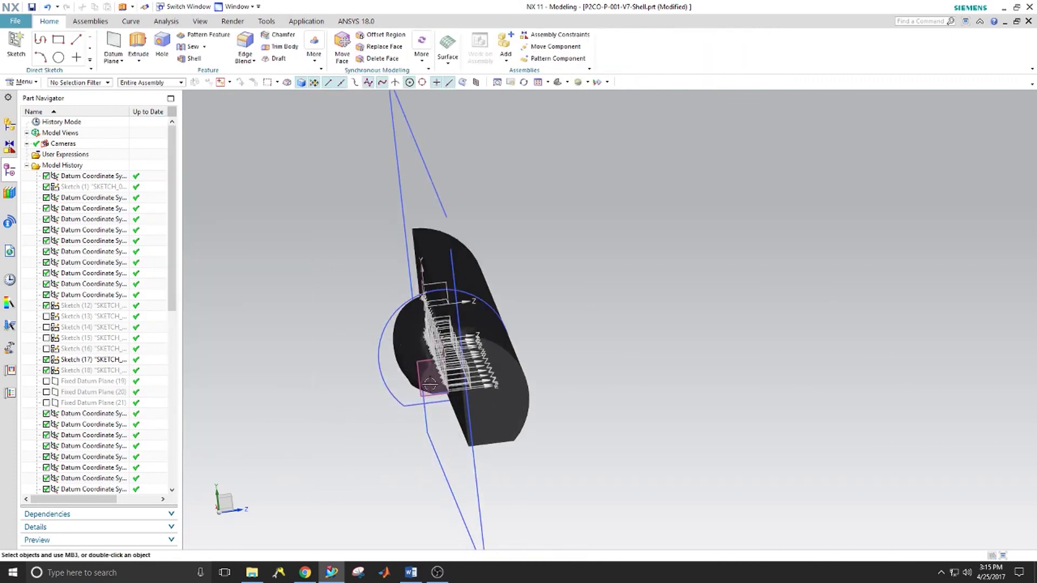
{"action": "left_click", "coordinate": [607, 82]}
{"action": "left_click", "coordinate": [613, 95]}
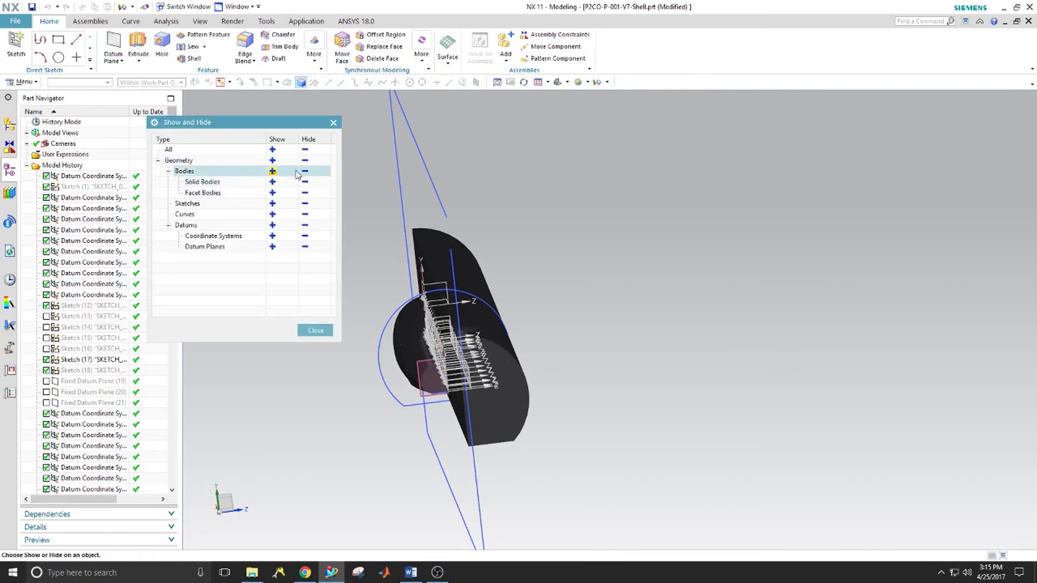
{"action": "left_click", "coordinate": [304, 171]}
{"action": "left_click", "coordinate": [304, 160]}
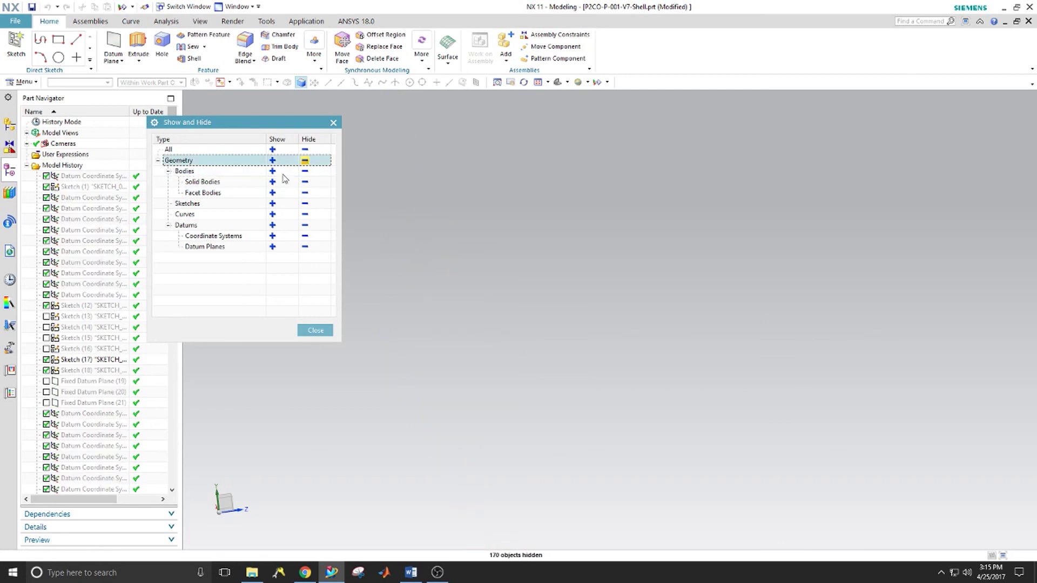
{"action": "left_click", "coordinate": [272, 182]}
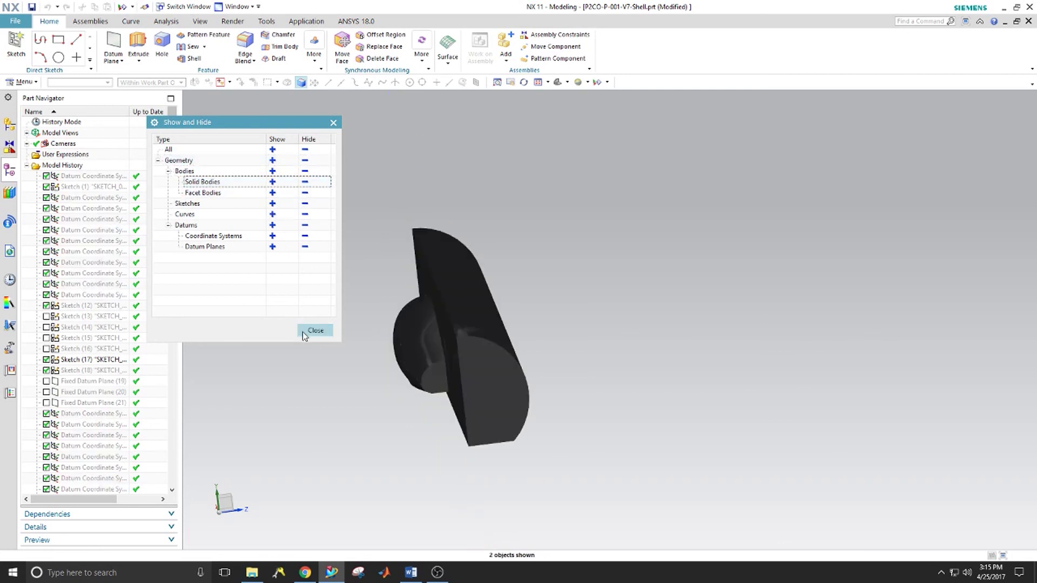
{"action": "left_click", "coordinate": [304, 333]}
Subtract the sewn shell body from the halved cylindrical body
{"action": "middle_click_drag", "start_coordinate": [323, 352], "coordinate": [384, 342]}
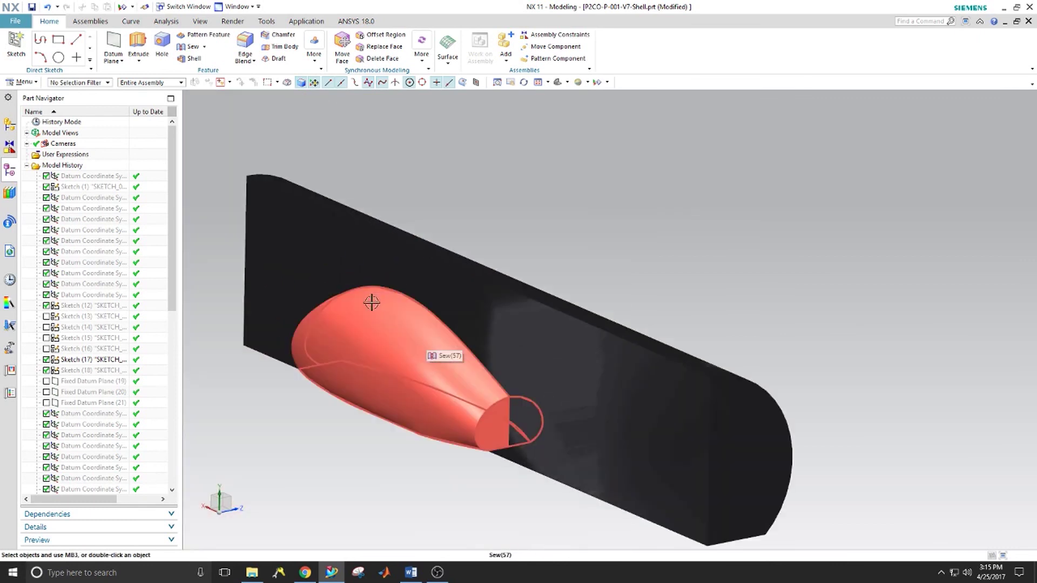
{"action": "scroll", "coordinate": [373, 324], "scroll_direction": "up", "scroll_amount": 3}
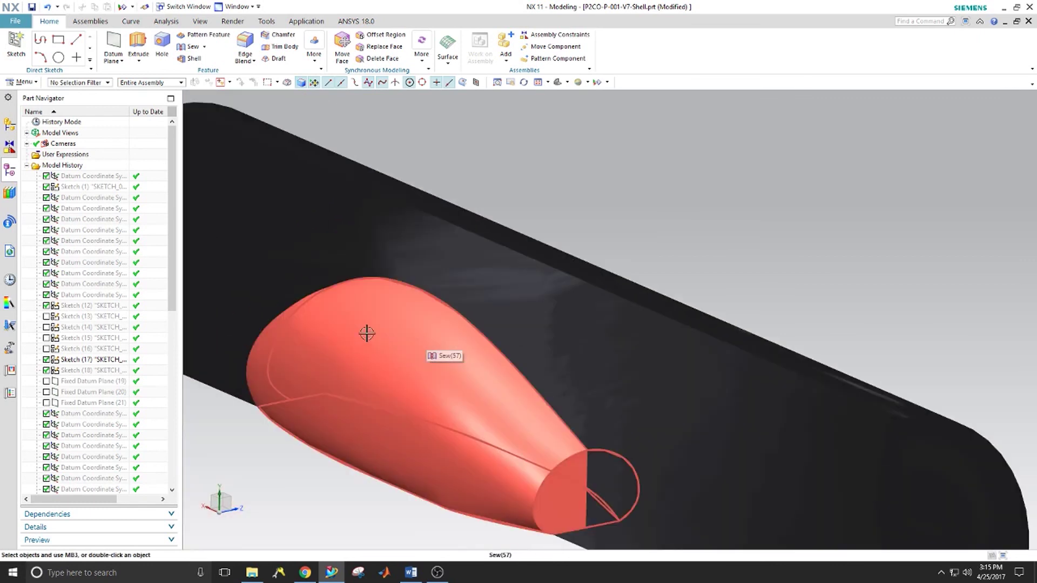
{"action": "left_click", "coordinate": [204, 46]}
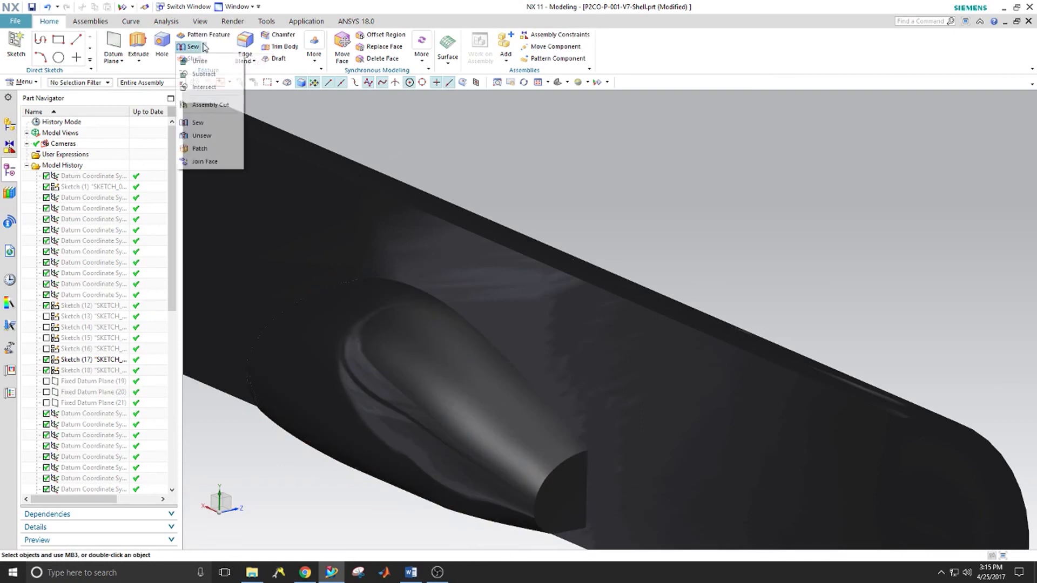
{"action": "left_click", "coordinate": [207, 77]}
{"action": "left_click", "coordinate": [452, 273]}
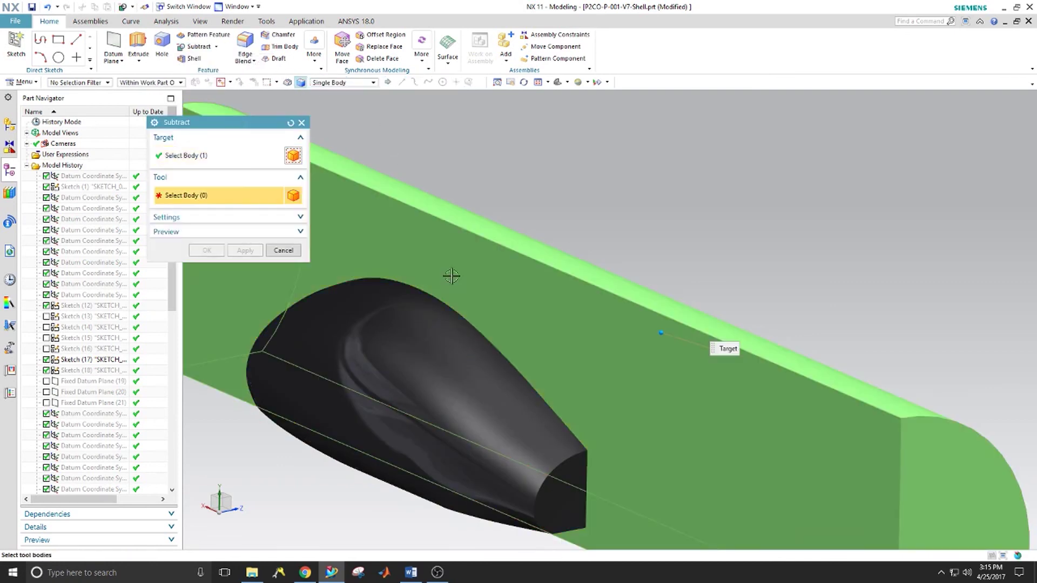
{"action": "left_click", "coordinate": [443, 326]}
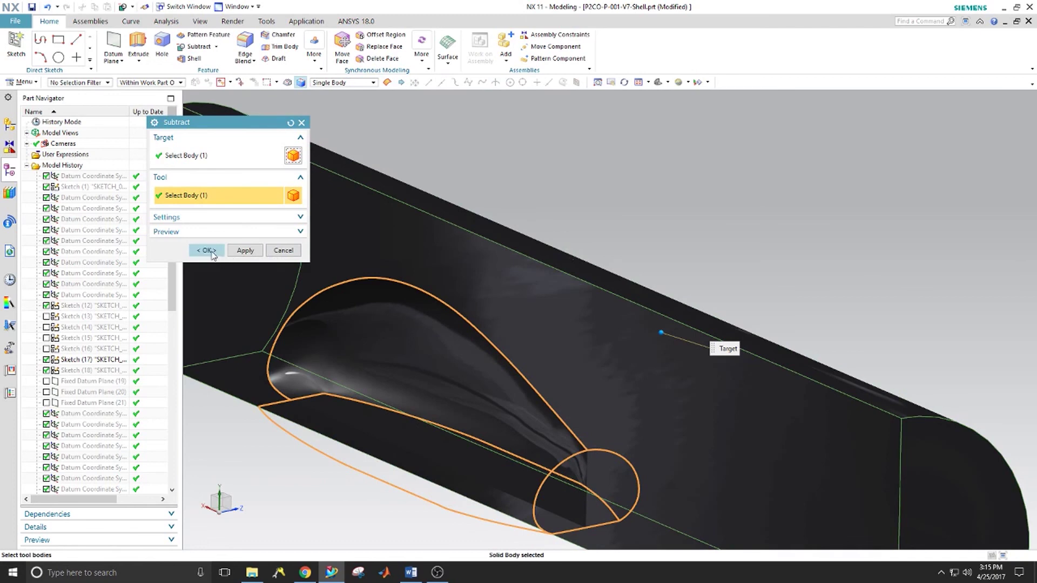
{"action": "left_click", "coordinate": [207, 251]}
{"action": "scroll", "coordinate": [484, 384], "scroll_direction": "down", "scroll_amount": 3}
{"action": "mouse_move", "coordinate": [492, 460]}
{"action": "middle_mouse_down"}
{"action": "mouse_move", "coordinate": [511, 452]}
{"action": "mouse_move", "coordinate": [513, 469]}
{"action": "mouse_move", "coordinate": [493, 452]}
{"action": "middle_mouse_up"}
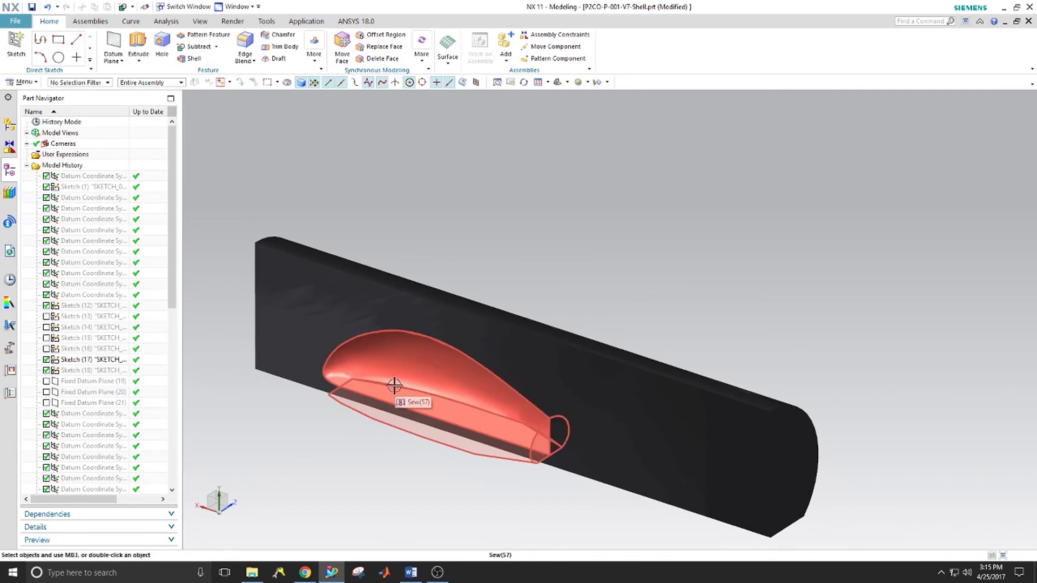
{"action": "middle_click_drag", "start_coordinate": [389, 486], "coordinate": [471, 464]}
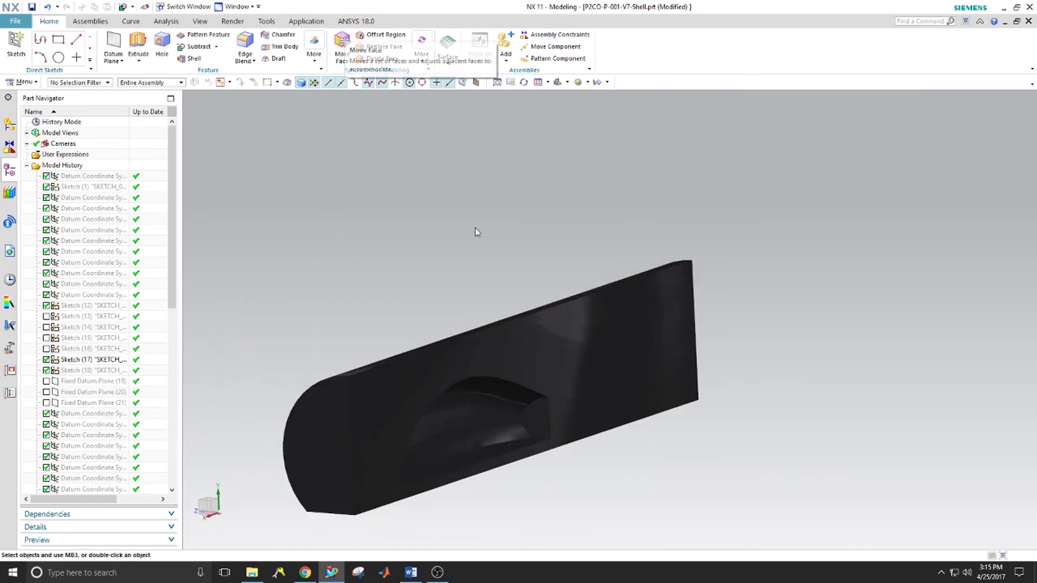